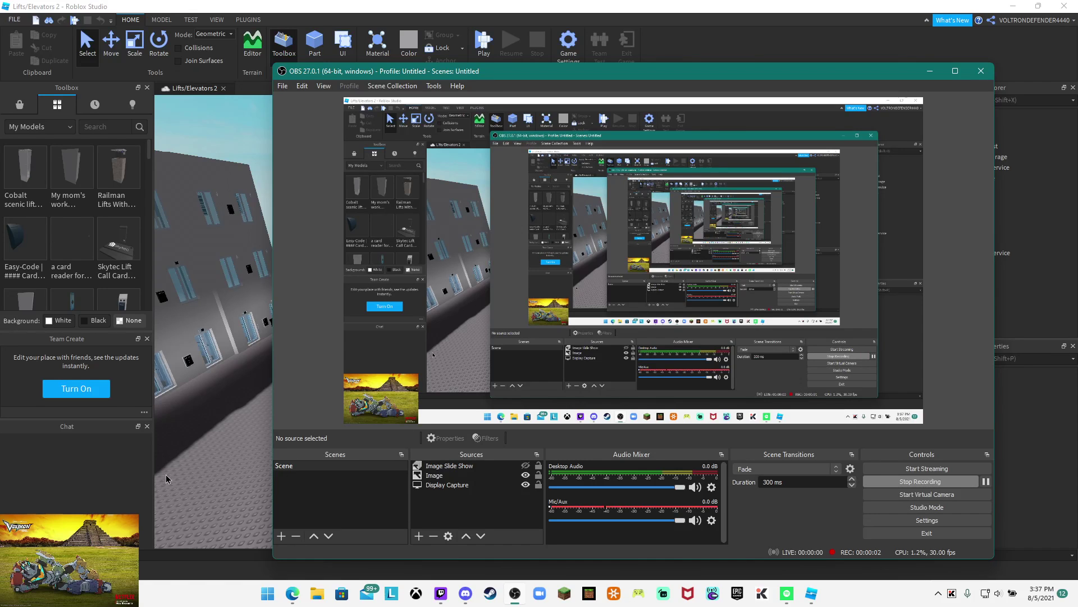
# In Roblox Studio, search My Models for "cortex" and insert the official Cortex Elevators Corp. SmartDrive MRL elevator
pyautogui.click(221, 468)
pyautogui.moveTo(531, 406); pyautogui.dragTo(530, 410, button='right')
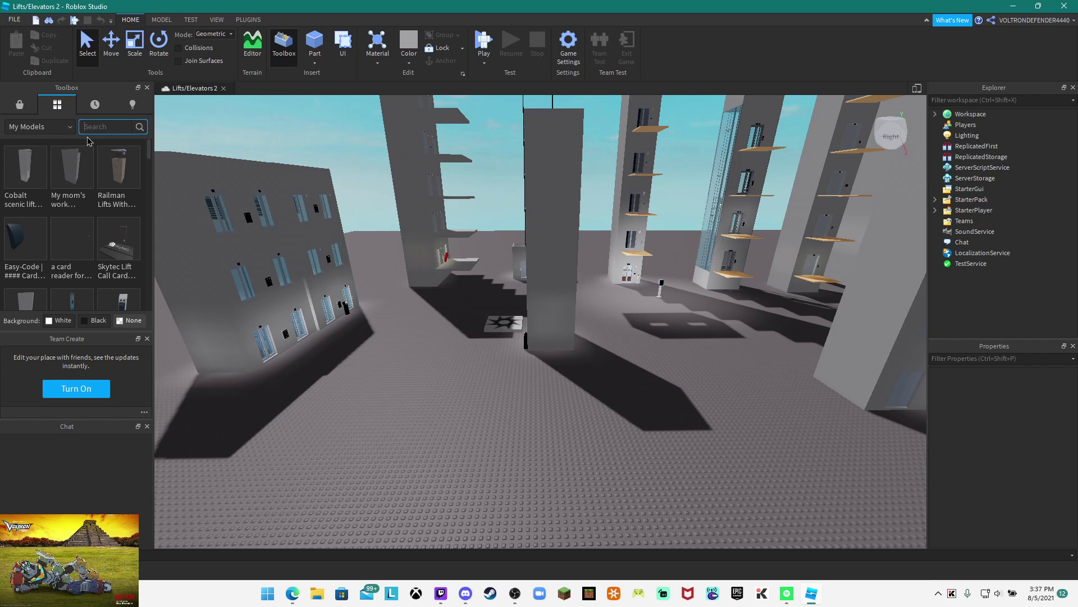
pyautogui.press('Return')
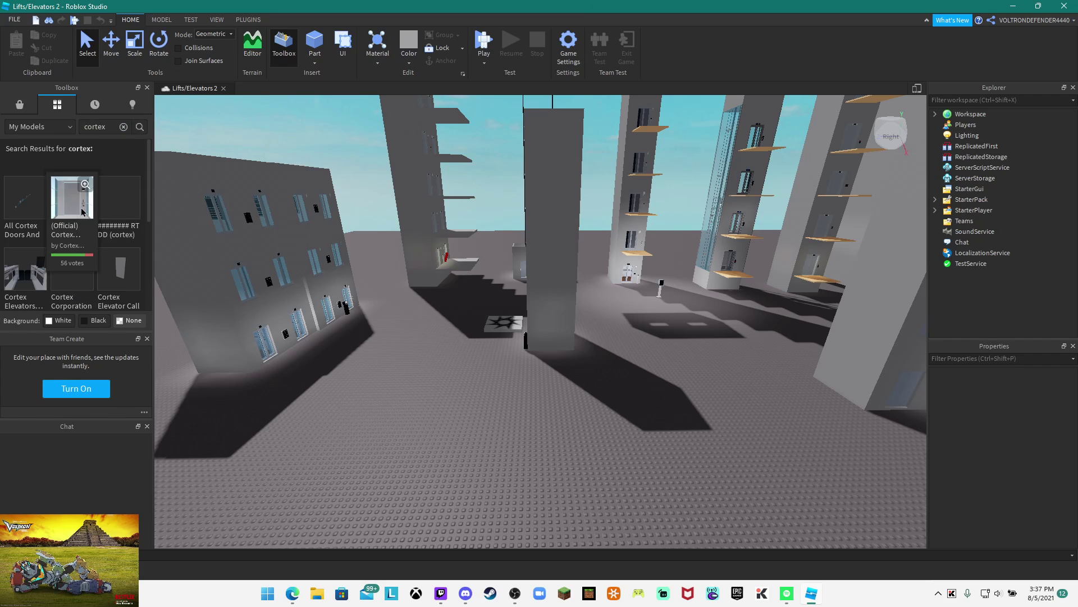
pyautogui.click(79, 207)
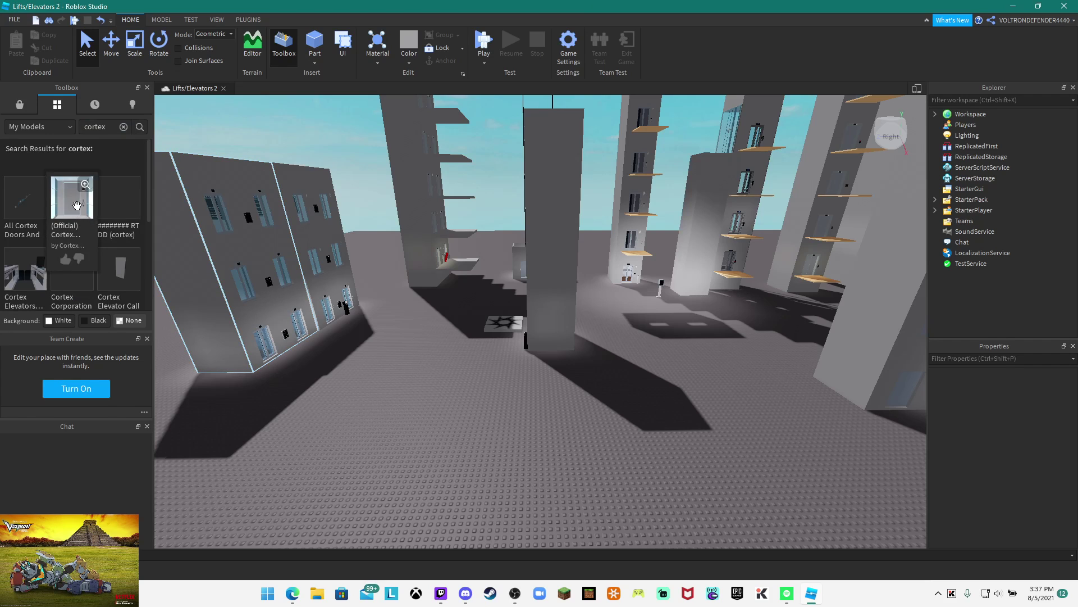
# Move the inserted elevator tower to an empty area of the baseplate, at about X 150, Z -4
pyautogui.moveTo(677, 329); pyautogui.dragTo(562, 437, button='right')
pyautogui.moveTo(563, 436); pyautogui.dragTo(677, 551)
pyautogui.moveTo(545, 342); pyautogui.dragTo(564, 376, button='right')
pyautogui.scroll(3, 563, 375)
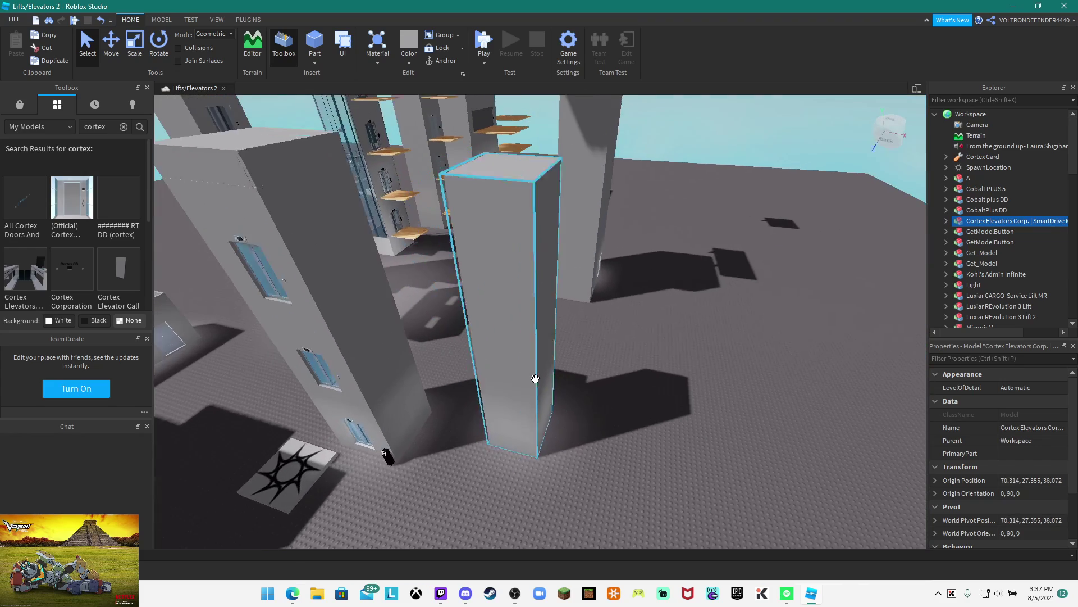
pyautogui.moveTo(534, 378); pyautogui.dragTo(807, 389)
pyautogui.press('f')
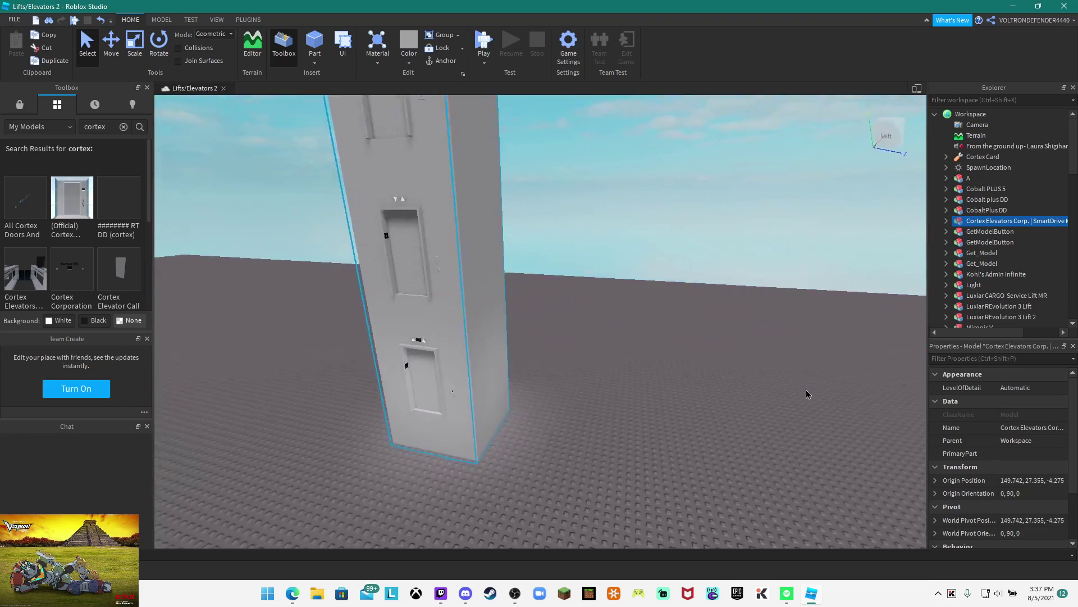
# Lower the elevator tower with the Move tool to a height of about Y 21.5 so its lowest door meets the baseplate
pyautogui.moveTo(806, 390); pyautogui.dragTo(752, 363, button='right')
pyautogui.scroll(-3, 753, 363)
pyautogui.click(119, 48)
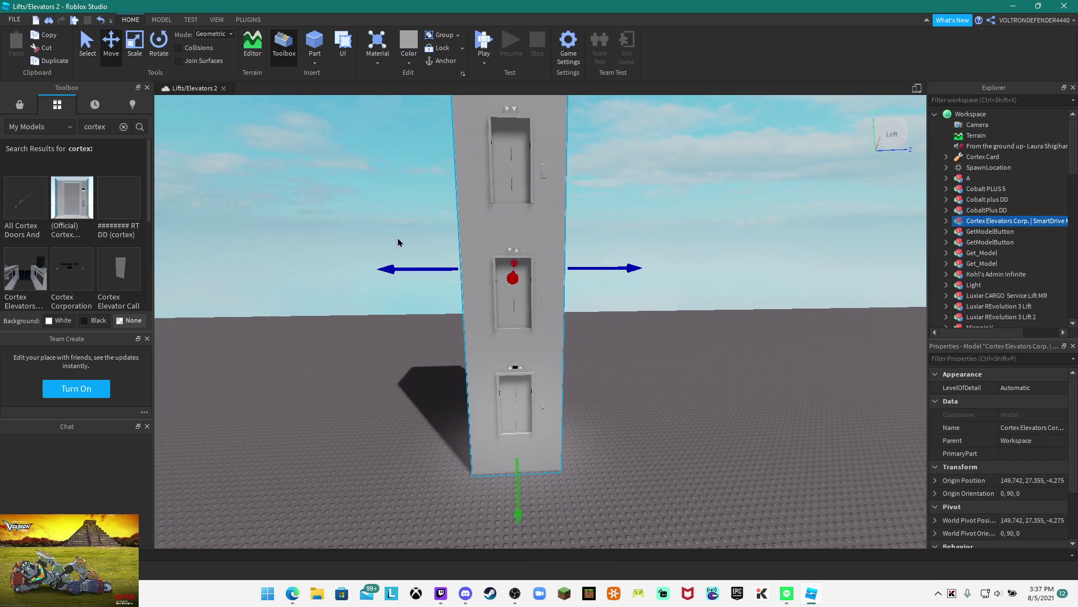
pyautogui.moveTo(616, 273); pyautogui.dragTo(623, 351, button='right')
pyautogui.scroll(2, 624, 351)
pyautogui.scroll(8, 623, 351)
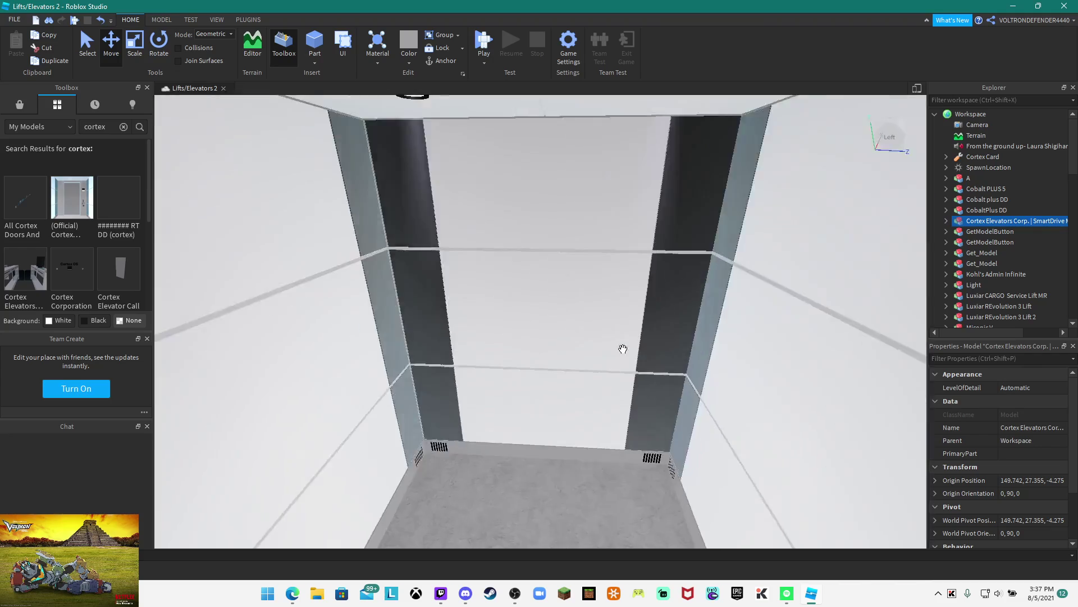
pyautogui.scroll(-8, 623, 348)
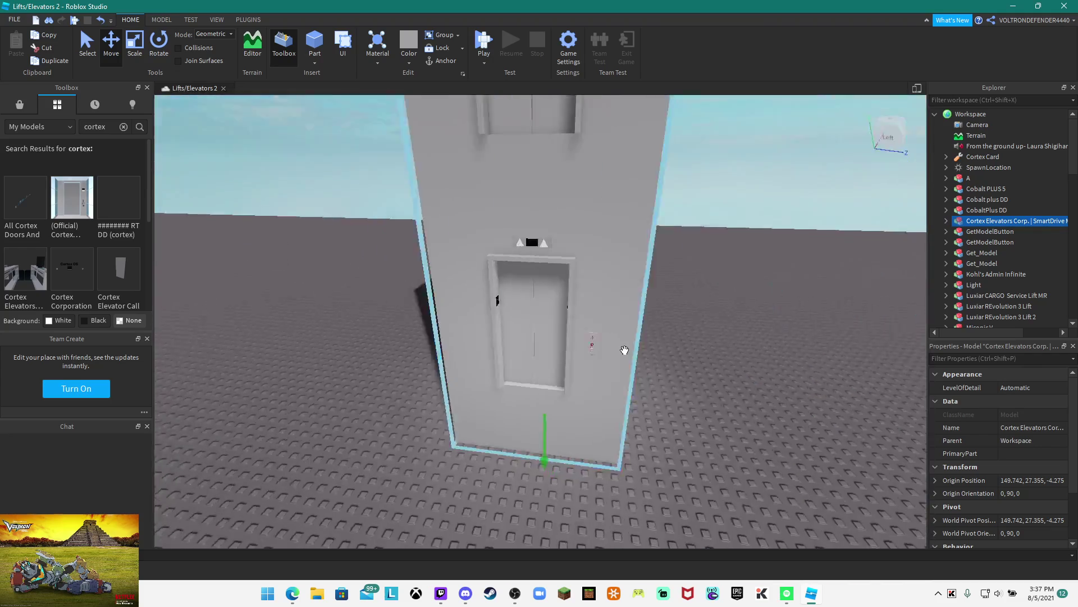
pyautogui.moveTo(624, 350); pyautogui.dragTo(592, 397, button='right')
pyautogui.moveTo(592, 397); pyautogui.dragTo(607, 434)
pyautogui.scroll(-6, 660, 435)
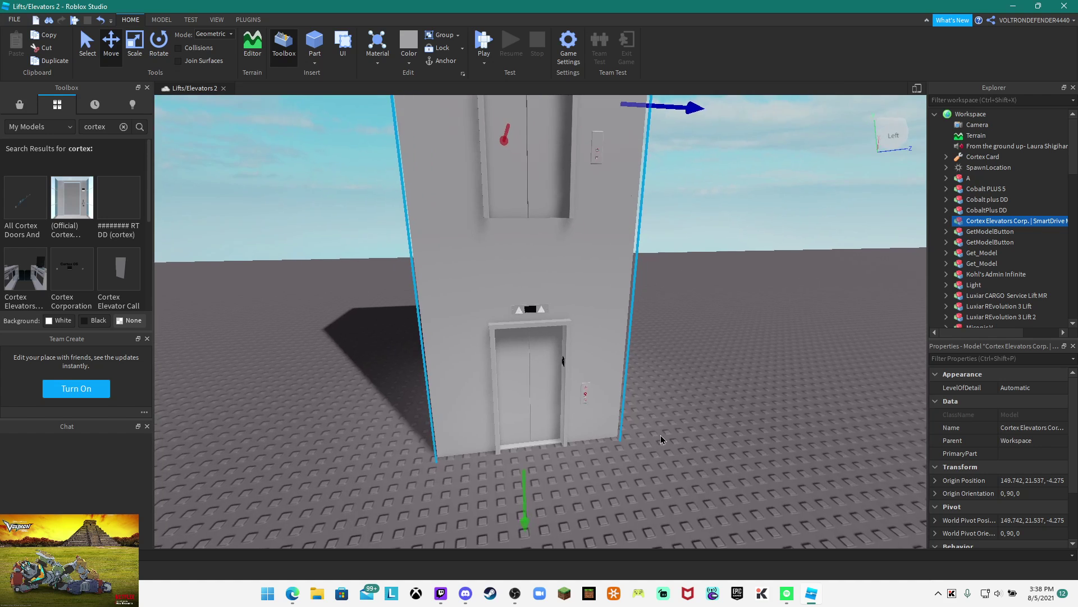
# Delete the Call_Buttons model from Floor_1 of the Cortex elevator
pyautogui.scroll(-3, 661, 436)
pyautogui.moveTo(661, 436); pyautogui.dragTo(661, 437, button='right')
pyautogui.scroll(6, 661, 437)
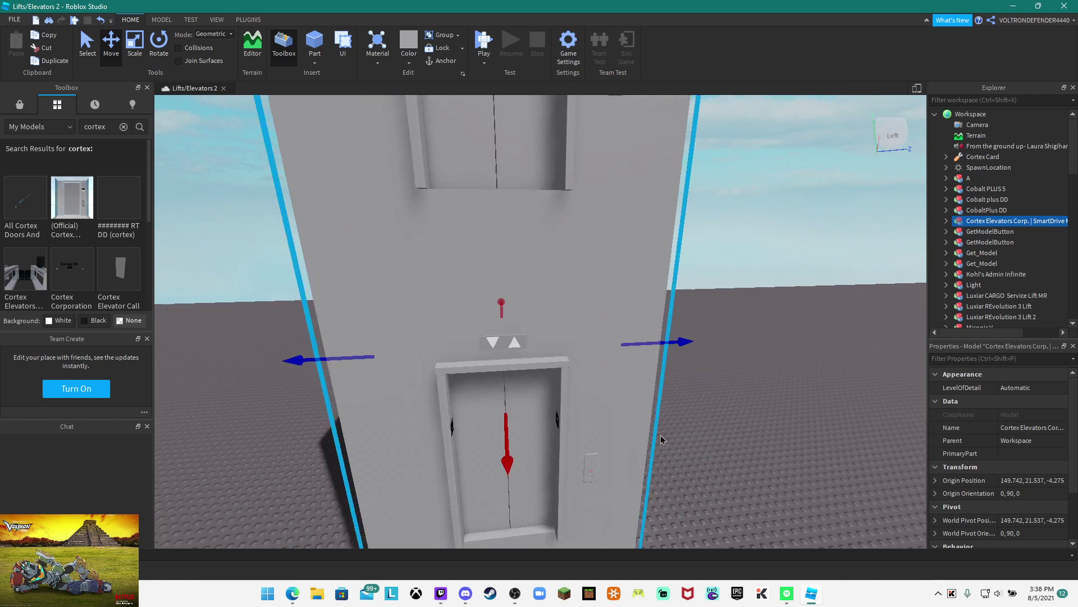
pyautogui.scroll(-5, 674, 430)
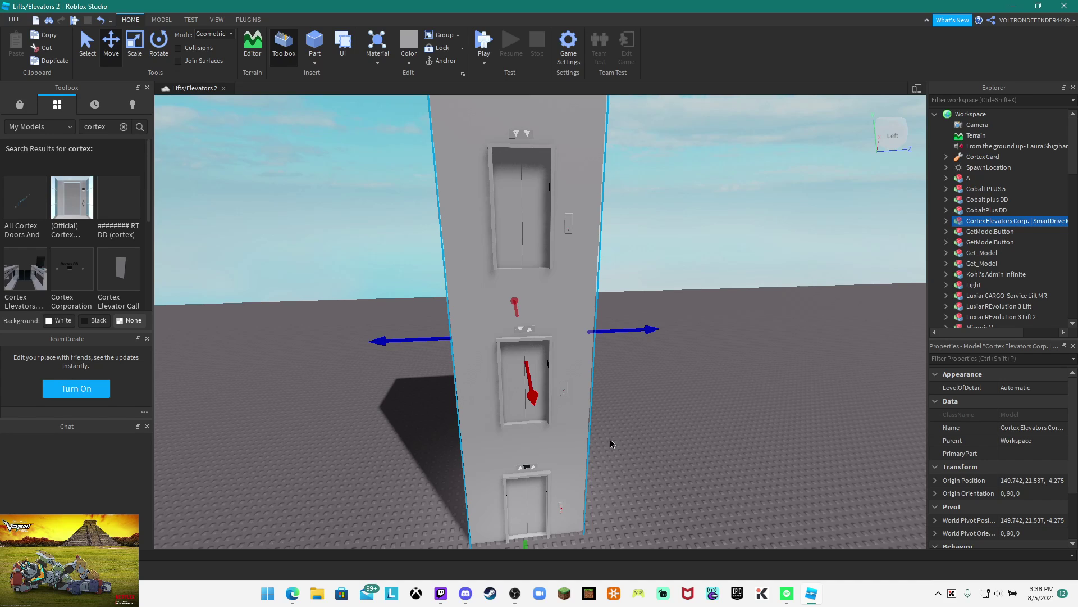
pyautogui.click(947, 221)
pyautogui.scroll(-1, 961, 281)
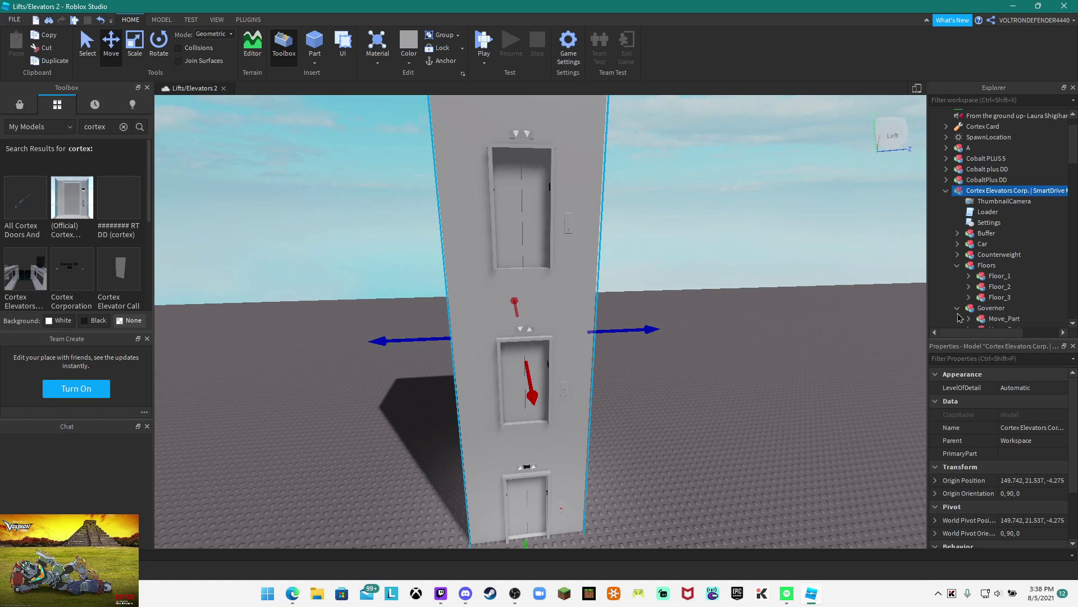
pyautogui.scroll(-2, 994, 276)
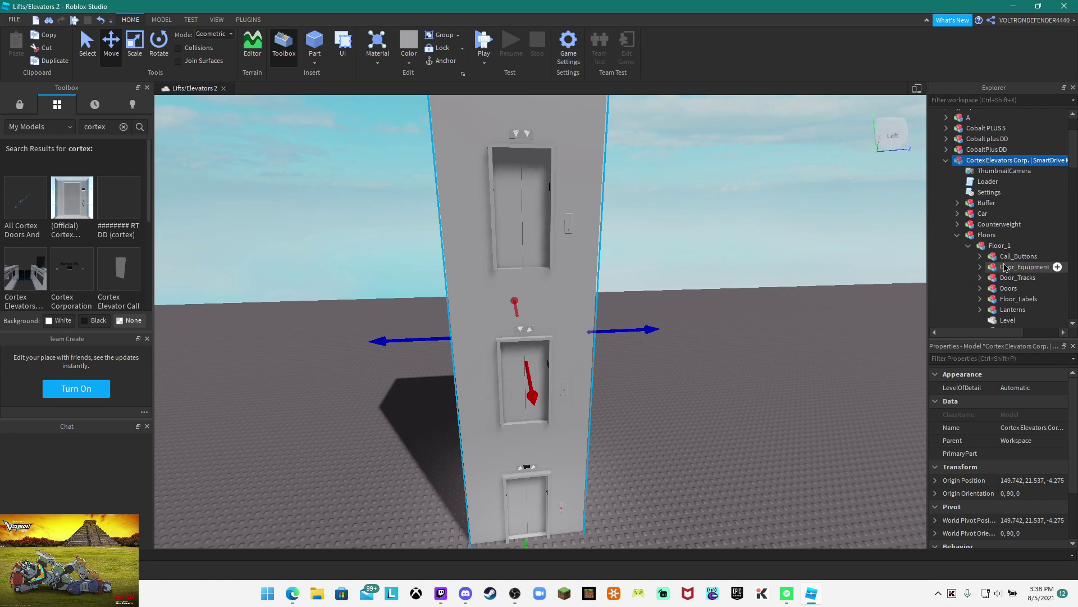
pyautogui.click(1007, 228)
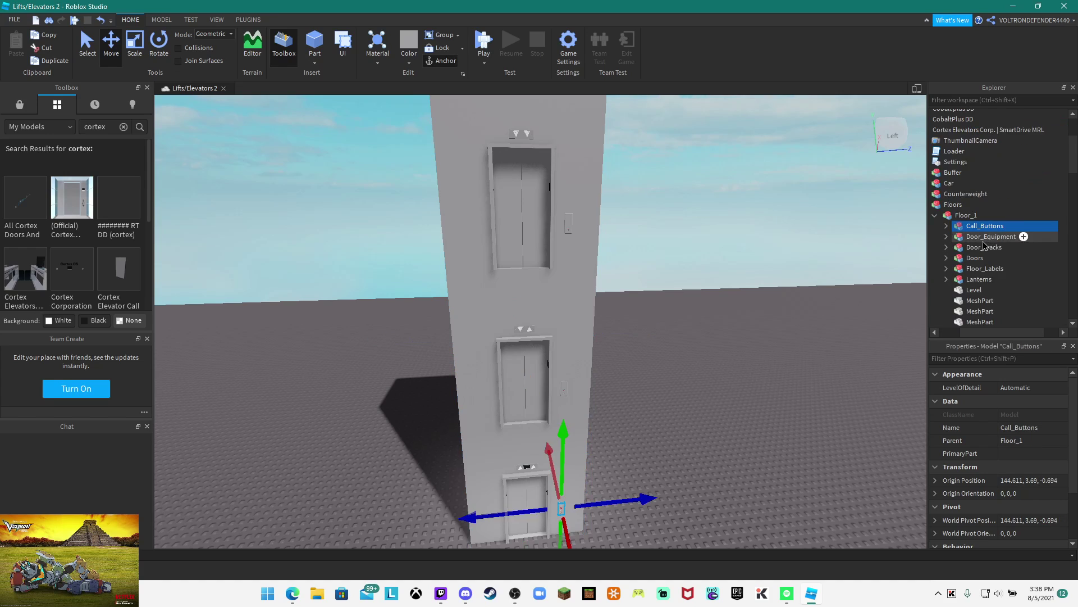
pyautogui.press('Delete')
# Delete the Call_Buttons models from Floor_2 and Floor_3 of the elevator
pyautogui.click(968, 221)
pyautogui.click(969, 231)
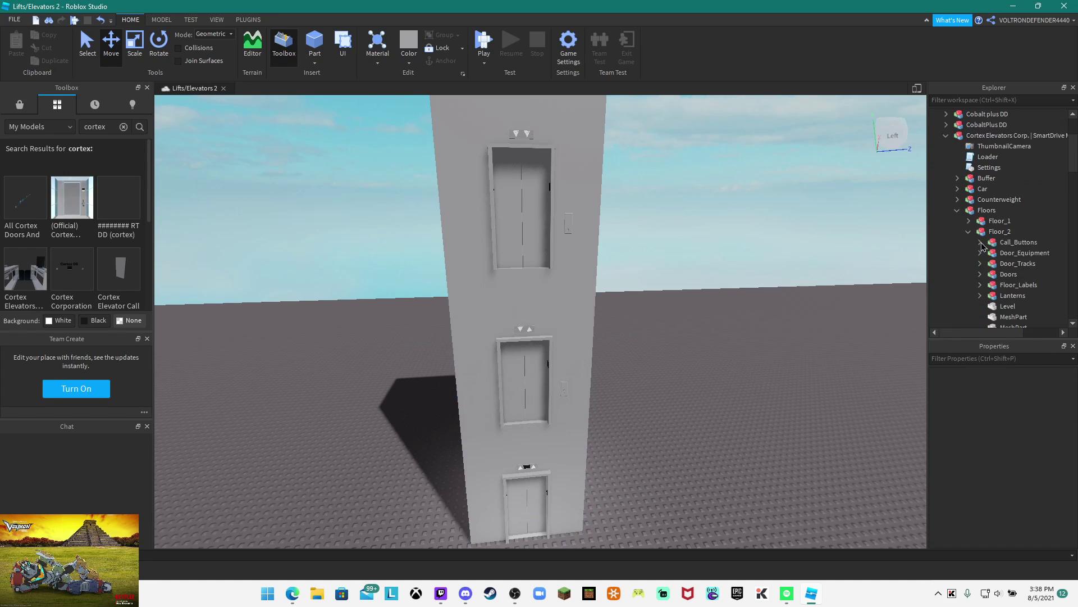
pyautogui.click(969, 242)
pyautogui.press('Delete')
pyautogui.click(968, 232)
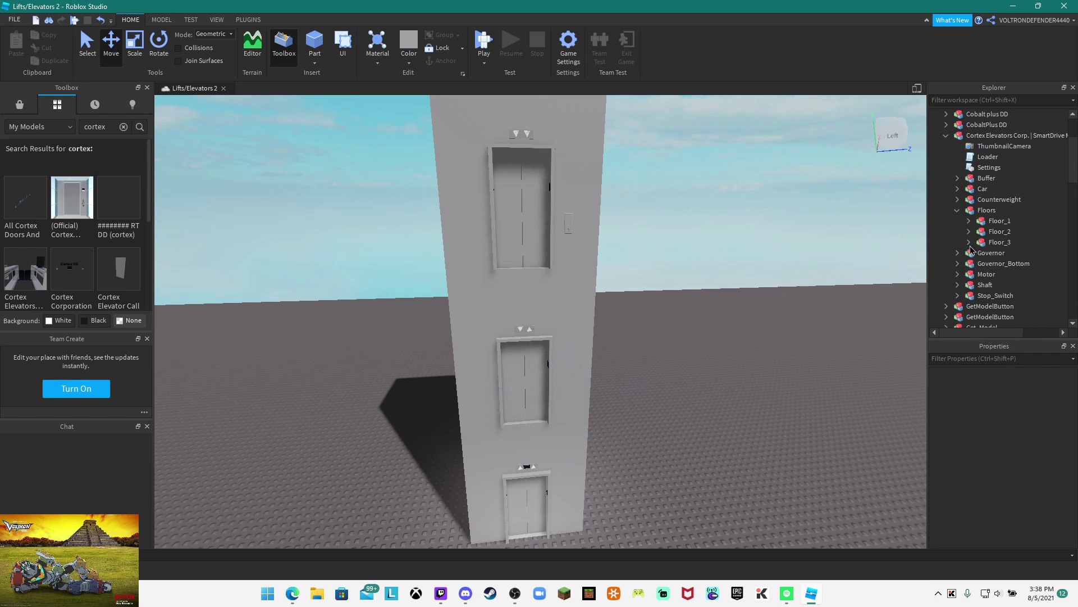
pyautogui.click(968, 242)
pyautogui.click(1007, 252)
pyautogui.press('Delete')
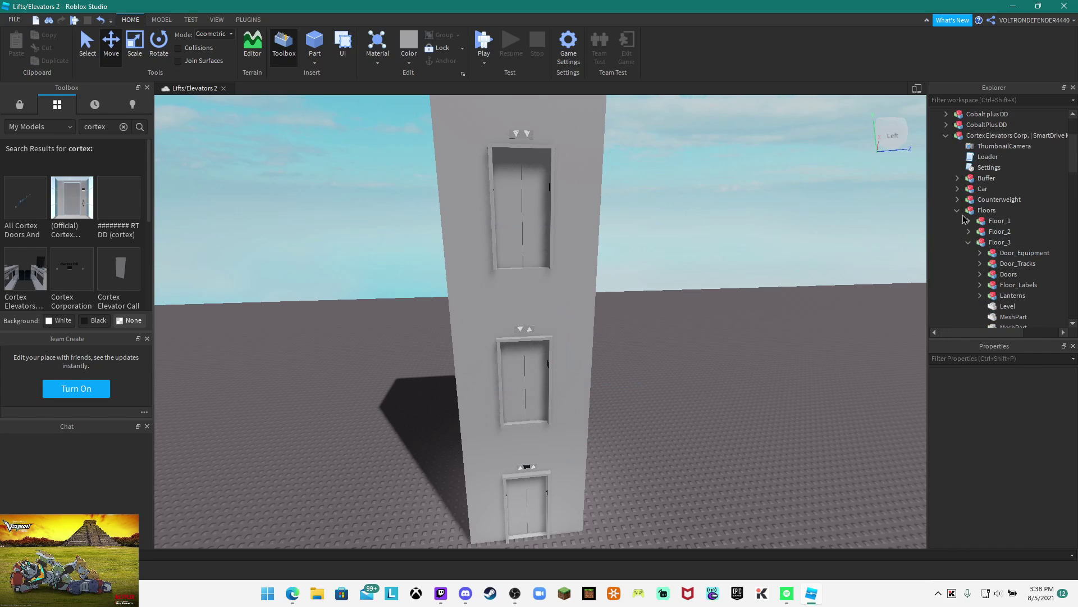
# Move the Buttons model of the elevator's Car into its Cab model
pyautogui.click(959, 210)
pyautogui.click(957, 189)
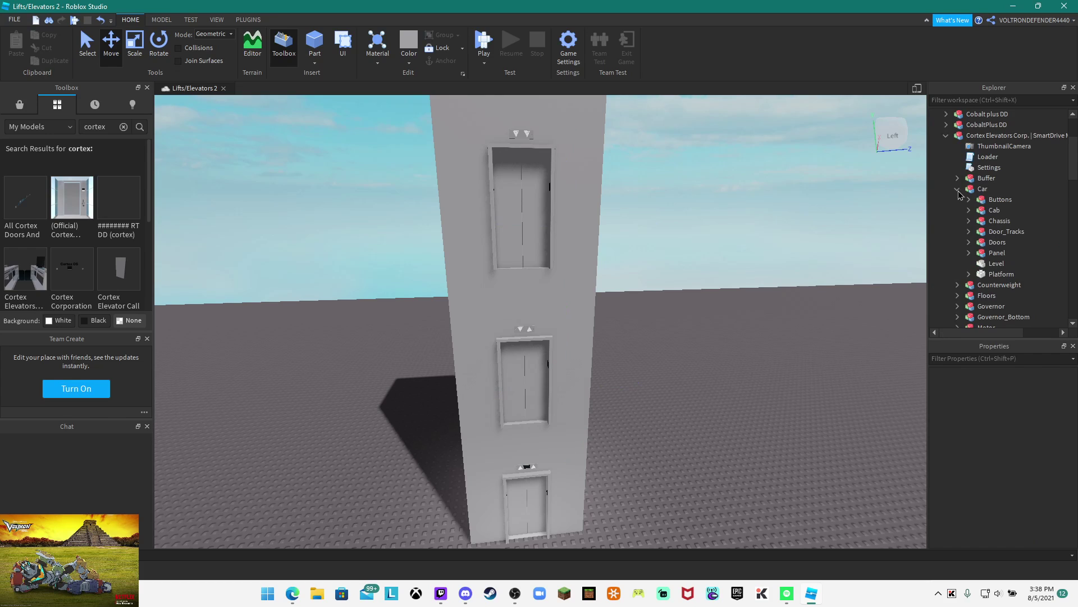
pyautogui.moveTo(987, 204); pyautogui.dragTo(977, 208)
pyautogui.moveTo(910, 242); pyautogui.dragTo(909, 239, button='right')
pyautogui.press('w')
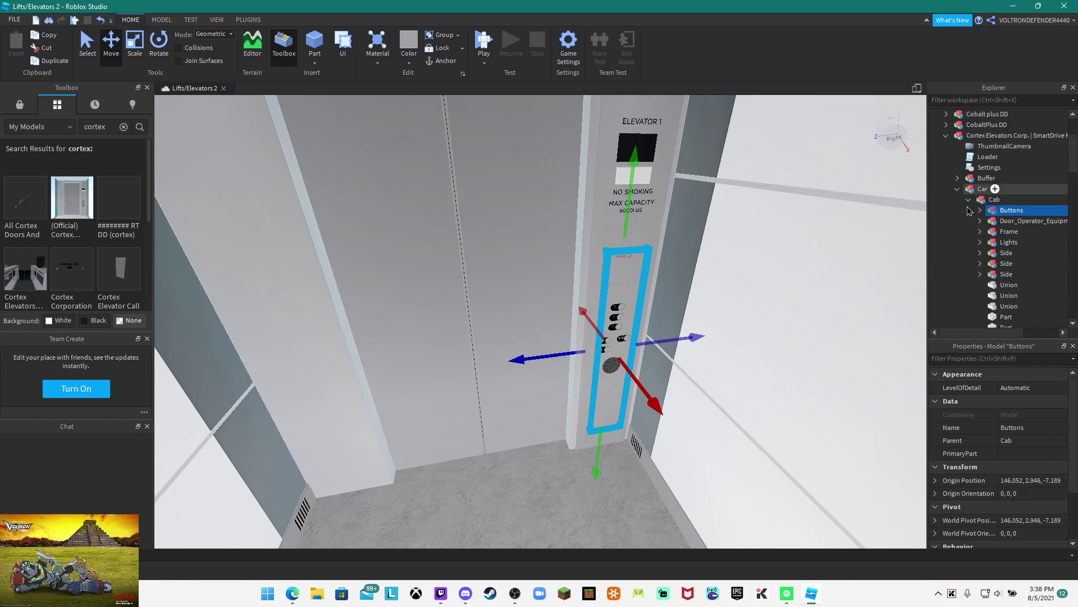
# Delete the Floor1, Floor2 and Floor3 buttons from the Buttons model in the cab
pyautogui.click(980, 210)
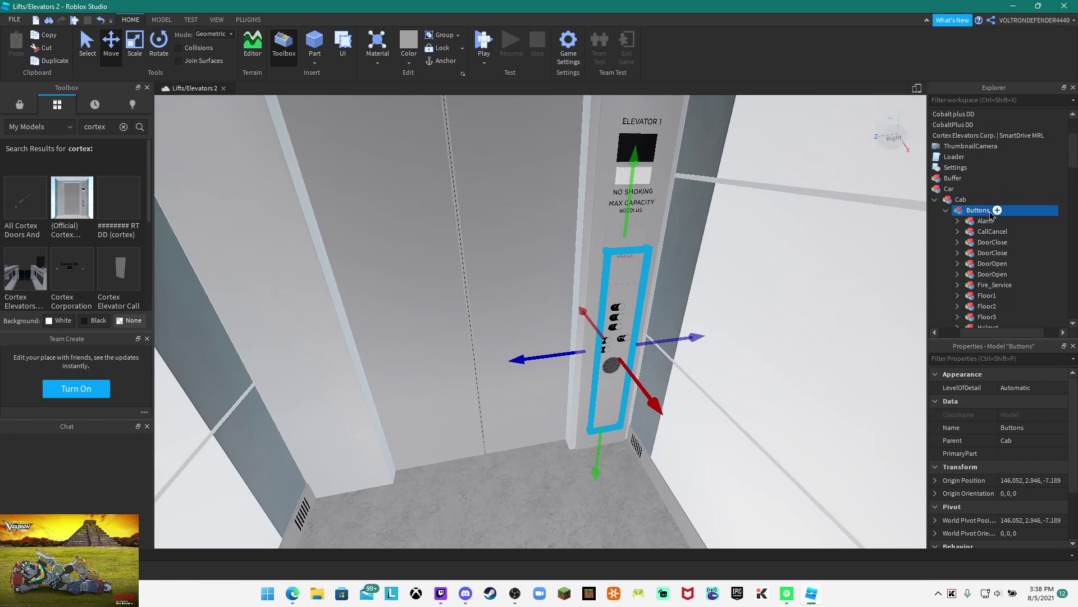
pyautogui.scroll(-1, 977, 230)
pyautogui.click(980, 268)
pyautogui.keyDown('ctrl'); pyautogui.click(977, 278); pyautogui.keyUp('ctrl')
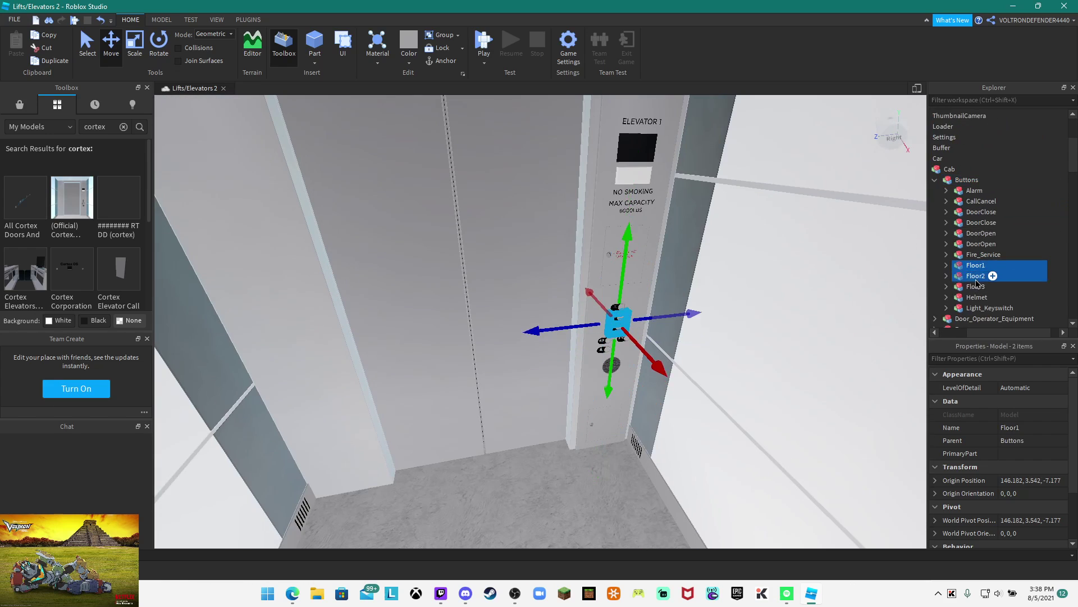
pyautogui.keyDown('ctrl'); pyautogui.click(976, 289); pyautogui.keyUp('ctrl')
pyautogui.press('Delete')
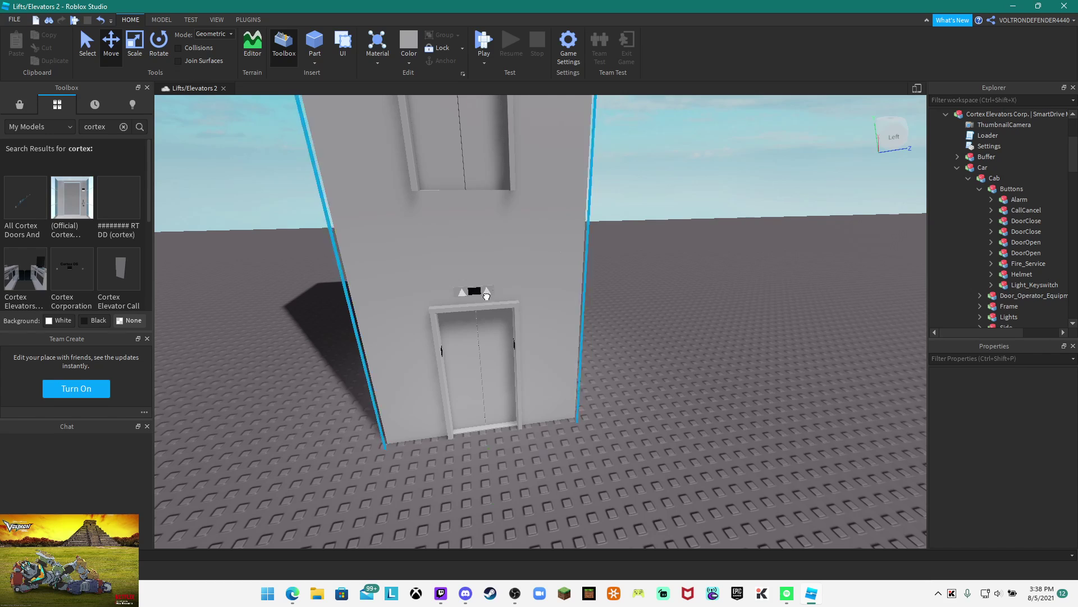
# Rename the Cortex elevator model to A
pyautogui.click(955, 114)
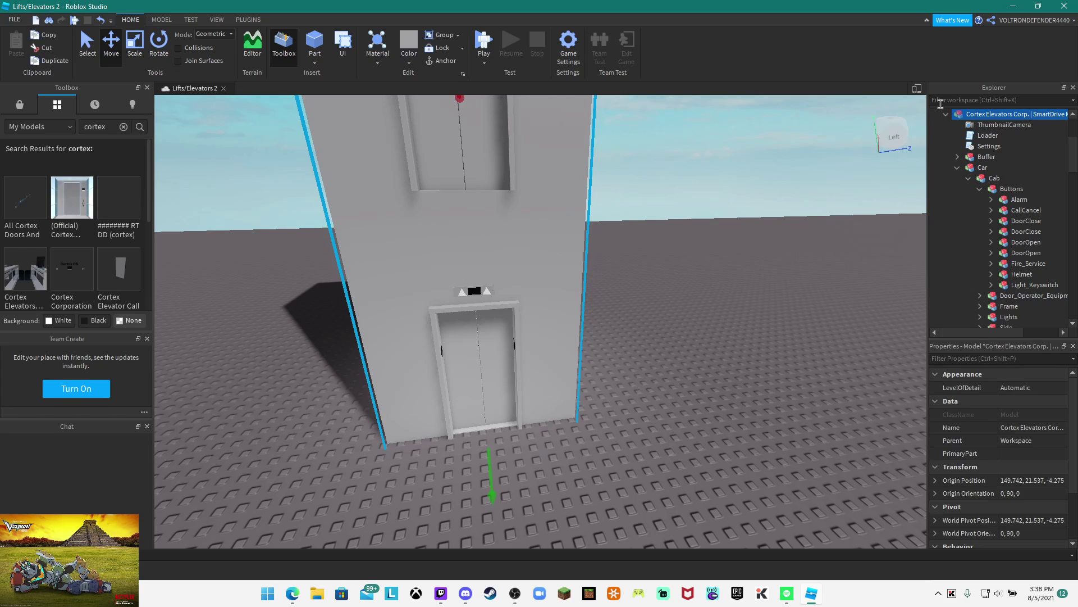
pyautogui.click(946, 114)
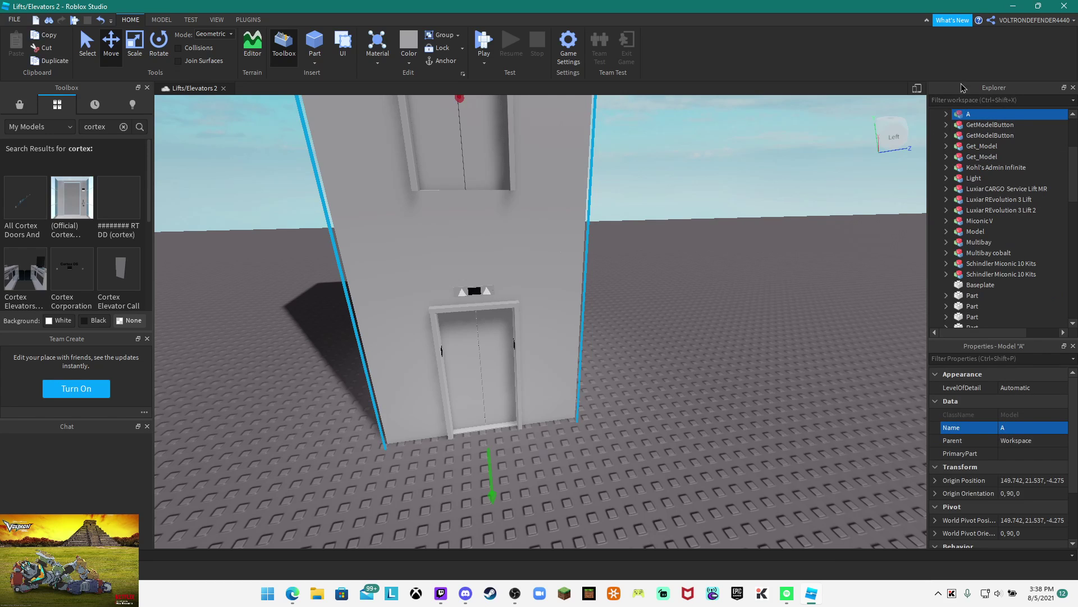
pyautogui.rightClick(975, 115)
pyautogui.click(972, 164)
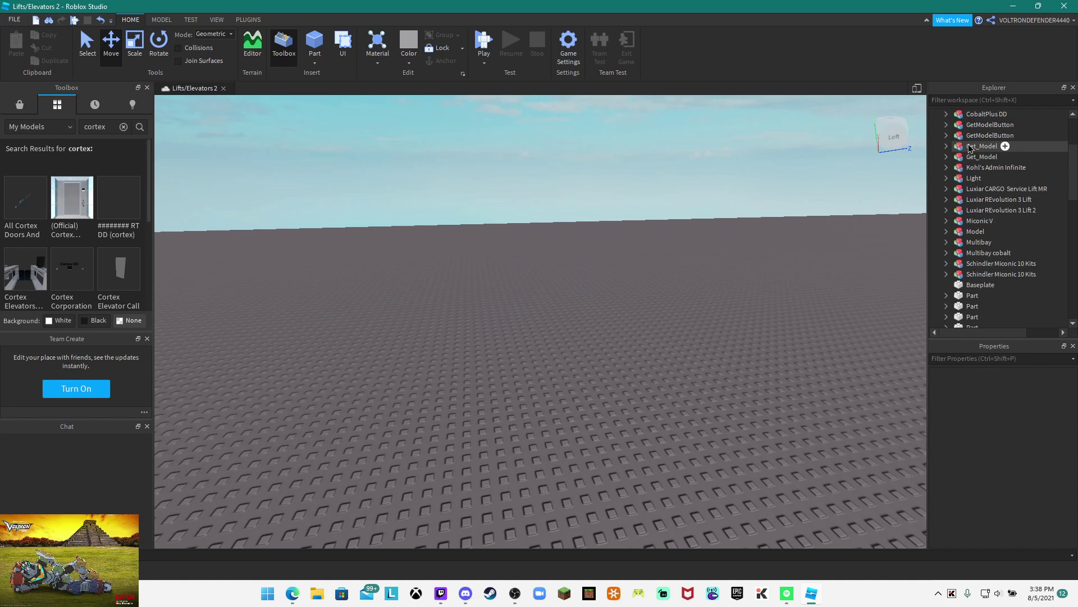
pyautogui.hotkey('ctrl', 'z')
# Shift the Cortex elevator tower sideways along the baseplate to about Z -7.7
pyautogui.moveTo(905, 153); pyautogui.dragTo(878, 161, button='right')
pyautogui.scroll(-5, 878, 161)
pyautogui.moveTo(642, 202); pyautogui.dragTo(606, 221)
pyautogui.moveTo(691, 253); pyautogui.dragTo(897, 150, button='right')
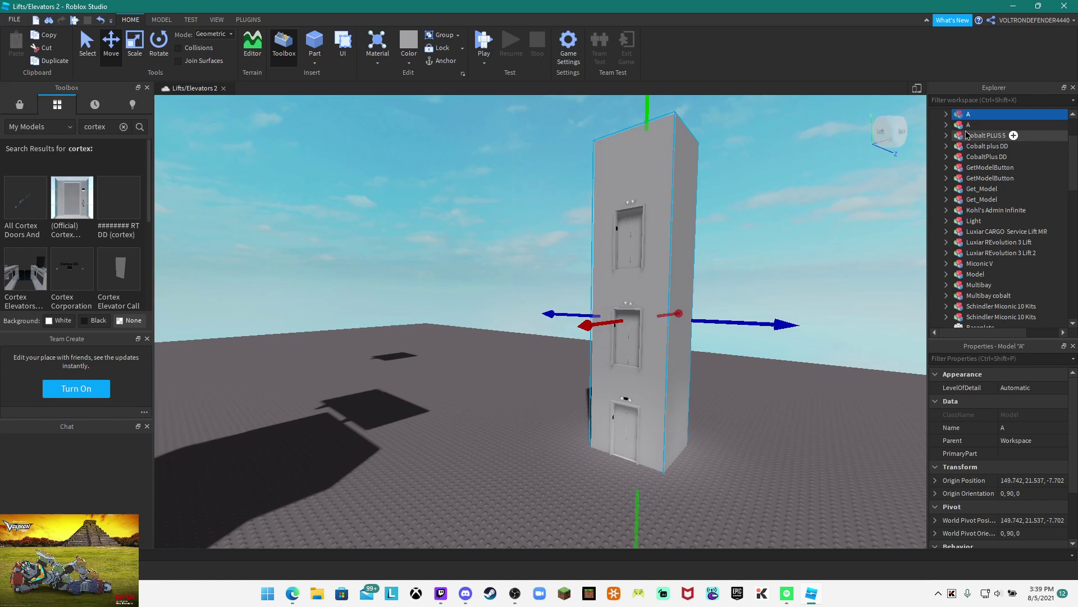
# Duplicate the Cortex elevator model A, not the older model with the same name
pyautogui.click(968, 124)
pyautogui.press('f')
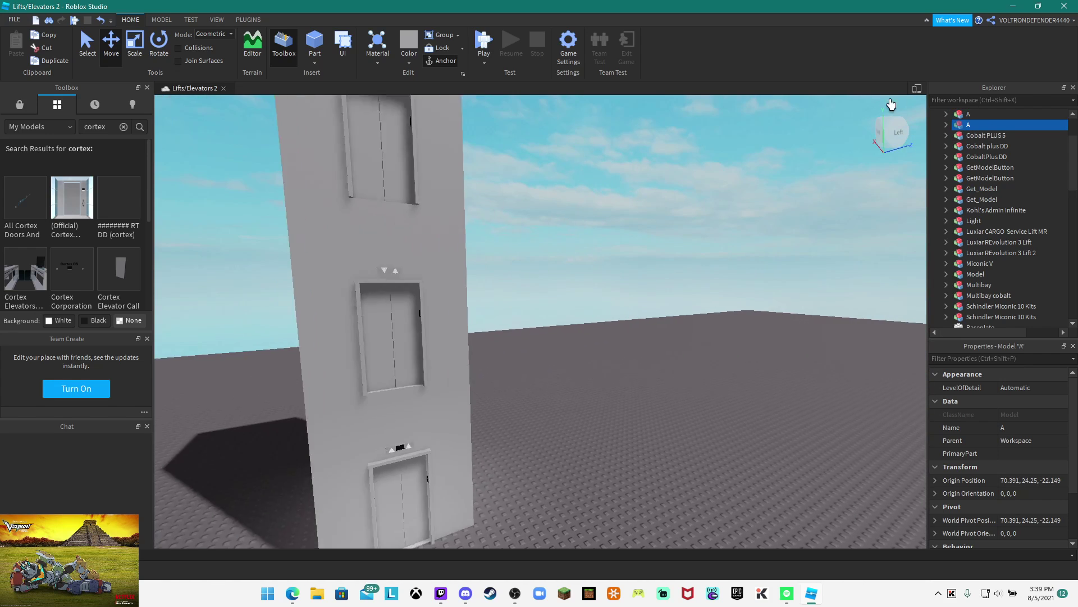
pyautogui.click(962, 114)
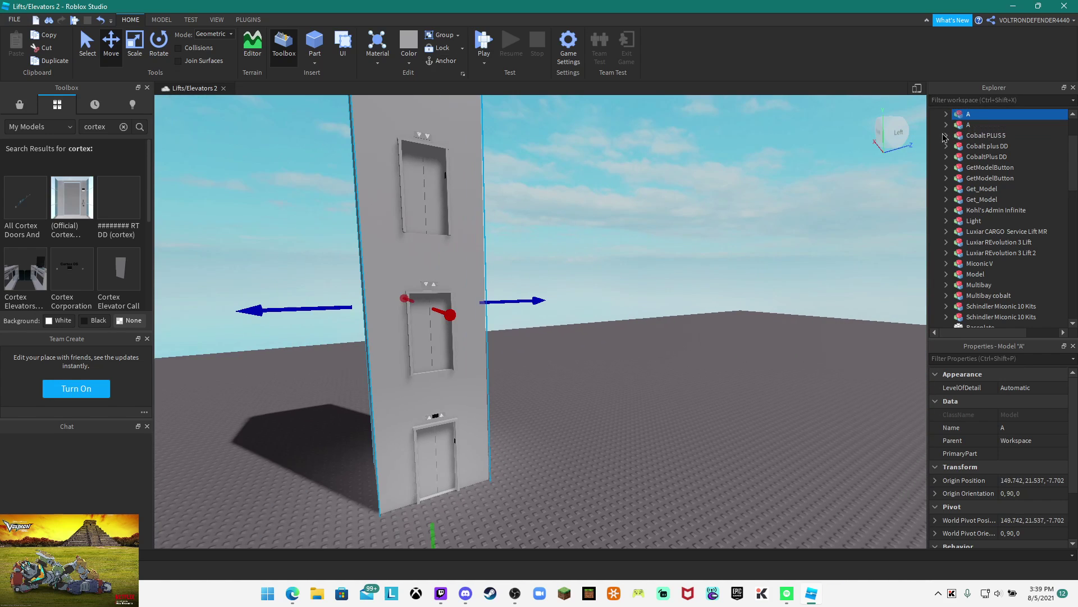
pyautogui.hotkey('ctrl', 'd')
pyautogui.moveTo(926, 149); pyautogui.dragTo(835, 206, button='right')
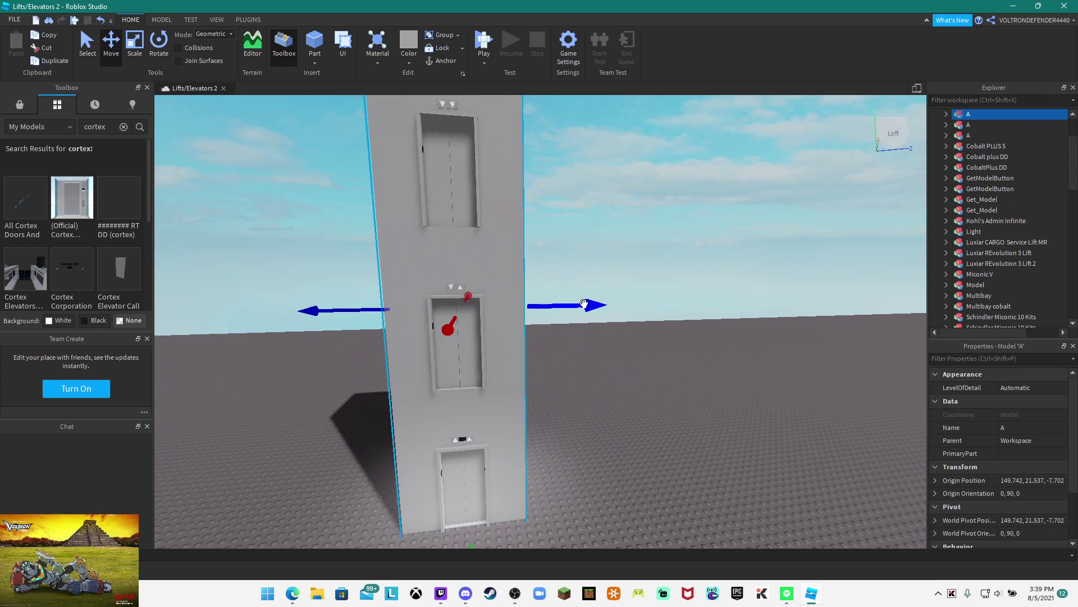
# Place the duplicated elevator flush beside the original at about Z 4.3 and rename it B
pyautogui.moveTo(593, 307); pyautogui.dragTo(724, 308)
pyautogui.scroll(4, 725, 306)
pyautogui.scroll(-2, 724, 304)
pyautogui.moveTo(732, 271)
pyautogui.mouseDown()
pyautogui.moveTo(747, 271)
pyautogui.moveTo(738, 269)
pyautogui.mouseUp()
pyautogui.scroll(-4, 806, 300)
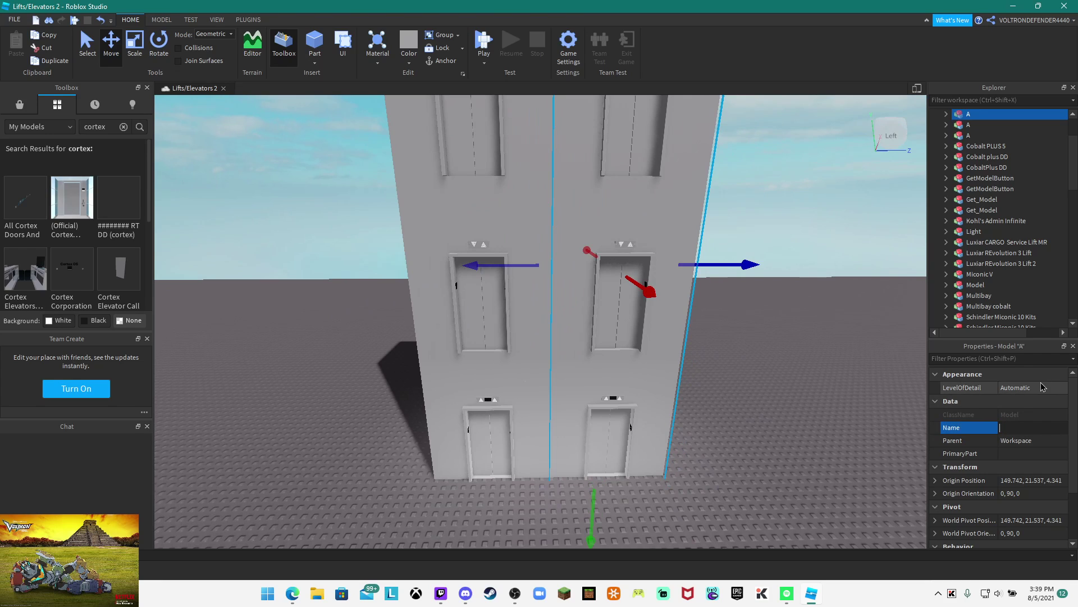
pyautogui.write('B')
pyautogui.press('Return')
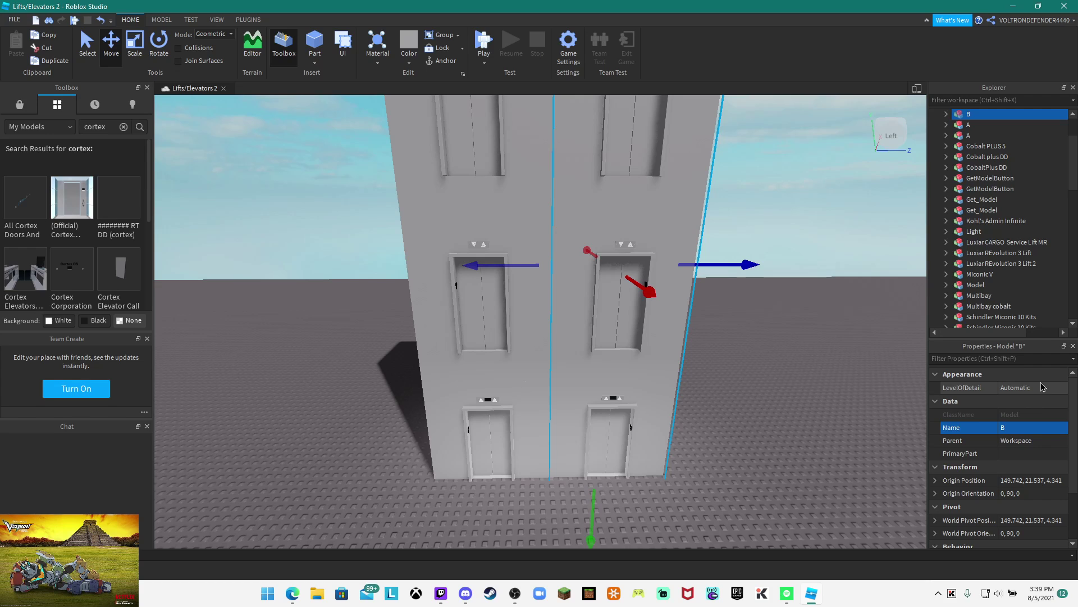
# Group elevator B with the adjacent elevator A and name the group Elevators
pyautogui.keyDown('ctrl'); pyautogui.click(968, 126); pyautogui.keyUp('ctrl')
pyautogui.rightClick(968, 125)
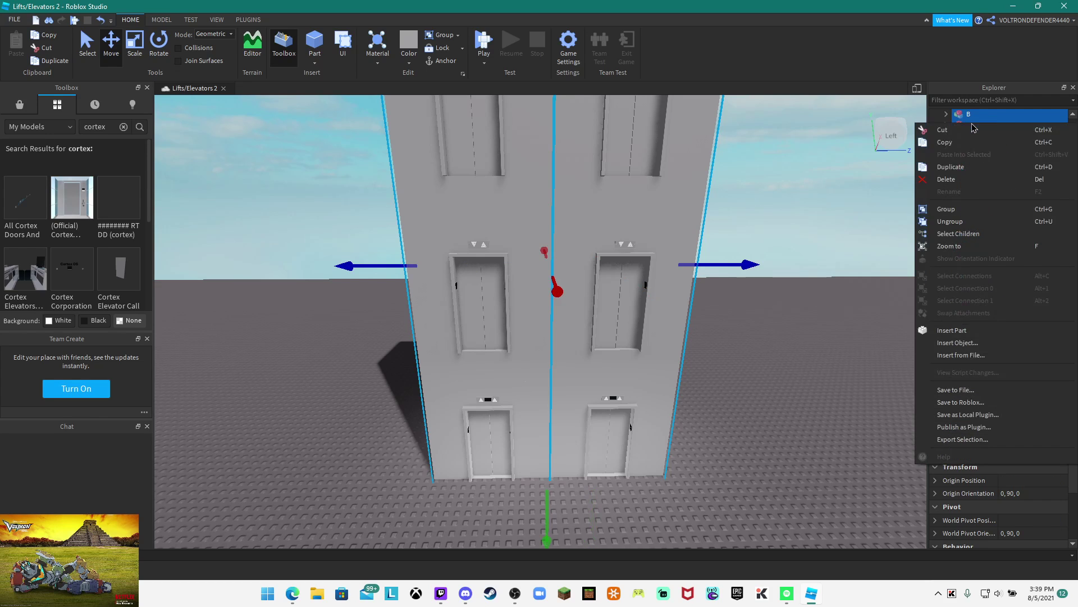
pyautogui.click(955, 209)
pyautogui.click(1043, 429)
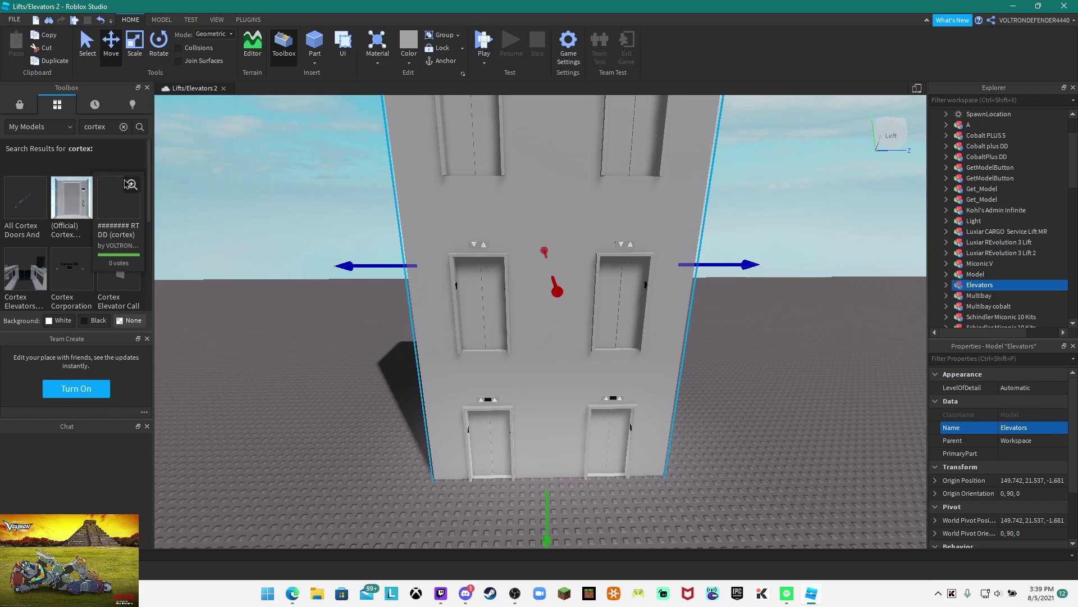
# Insert the Cortex Elevators Corp TravelFiccient package from the toolbox search results
pyautogui.scroll(-3, 68, 214)
pyautogui.scroll(2, 73, 250)
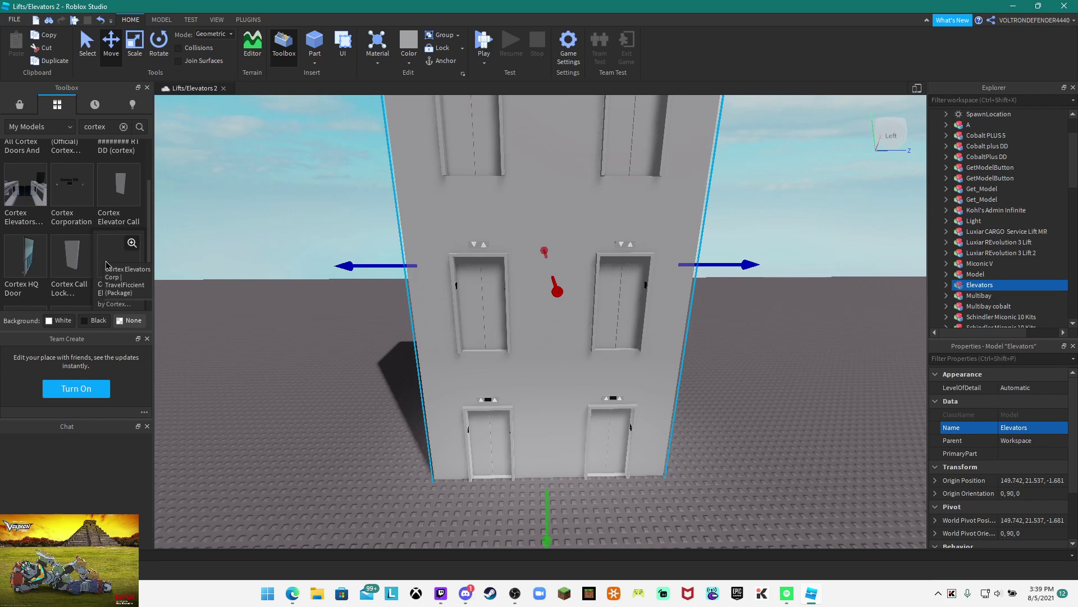
pyautogui.click(105, 265)
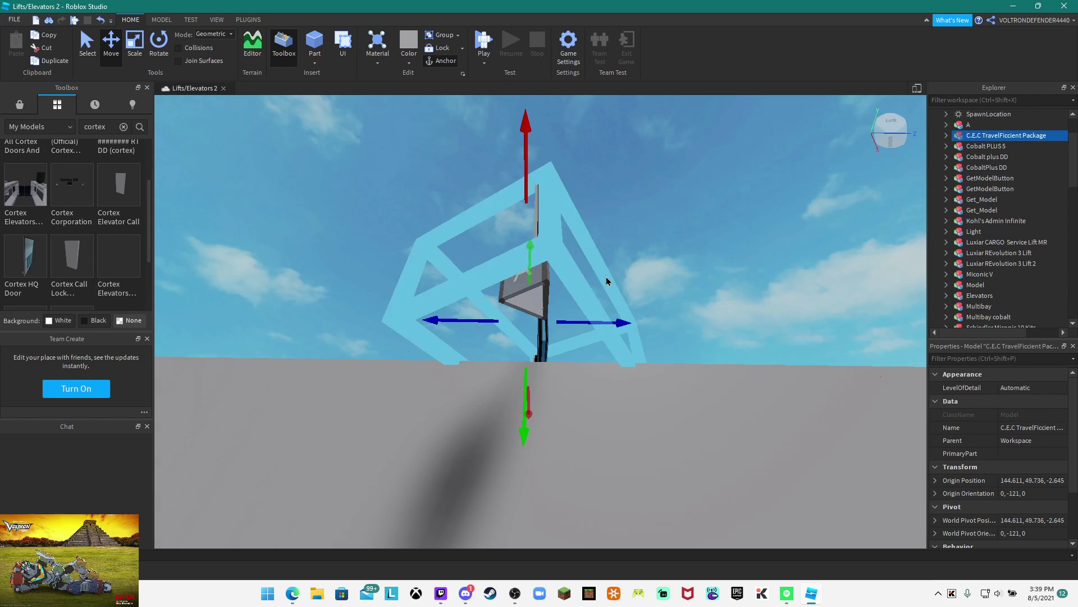
# Rotate the TravelFiccient package 90 degrees about the vertical axis to a Y orientation of -31
pyautogui.moveTo(606, 276); pyautogui.dragTo(745, 233, button='right')
pyautogui.scroll(-5, 744, 233)
pyautogui.hotkey('ctrl', '4')
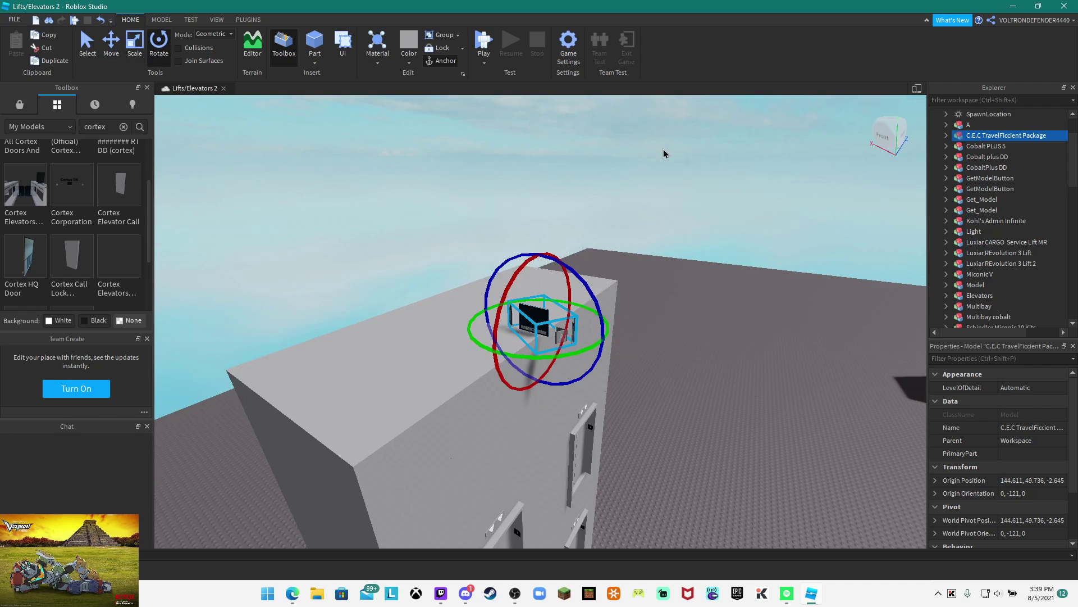
pyautogui.moveTo(662, 149); pyautogui.dragTo(607, 367, button='right')
pyautogui.scroll(-2, 607, 369)
pyautogui.moveTo(615, 381); pyautogui.dragTo(687, 309)
pyautogui.scroll(-2, 438, 208)
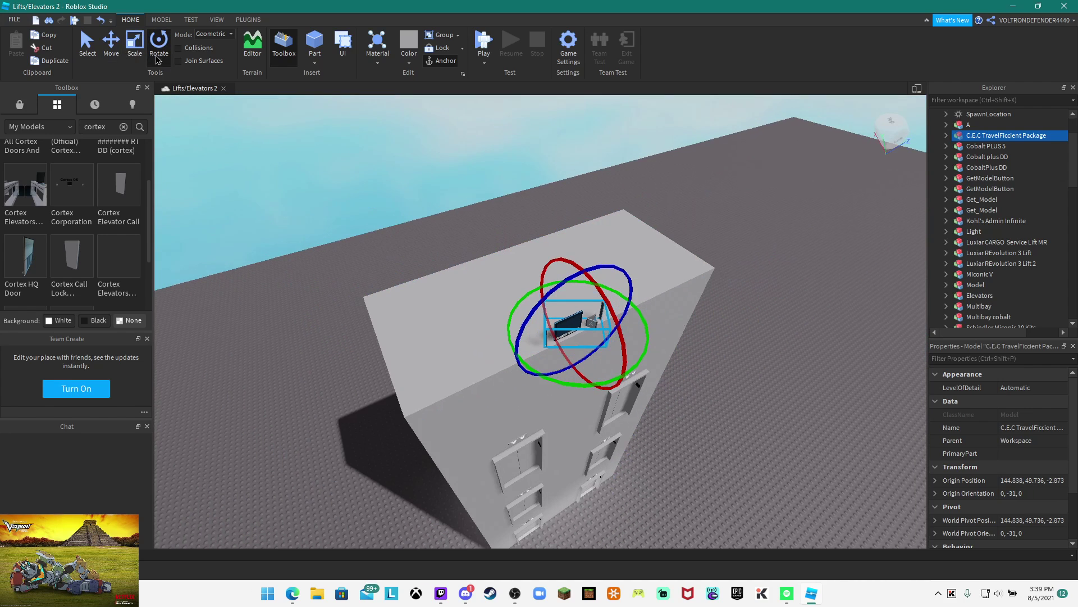
# Move the TravelFiccient package down to the ground in front of the elevators, at about 137.5, 0.8, 1.6
pyautogui.click(115, 54)
pyautogui.moveTo(609, 365); pyautogui.dragTo(617, 366, button='right')
pyautogui.moveTo(612, 370); pyautogui.dragTo(561, 393)
pyautogui.hotkey('ctrl', 'z')
pyautogui.moveTo(561, 326); pyautogui.dragTo(630, 530)
pyautogui.scroll(5, 628, 529)
pyautogui.moveTo(624, 527); pyautogui.dragTo(625, 526, button='right')
pyautogui.scroll(4, 623, 525)
pyautogui.scroll(-5, 624, 525)
pyautogui.scroll(2, 671, 478)
pyautogui.press('s')
pyautogui.press('d')
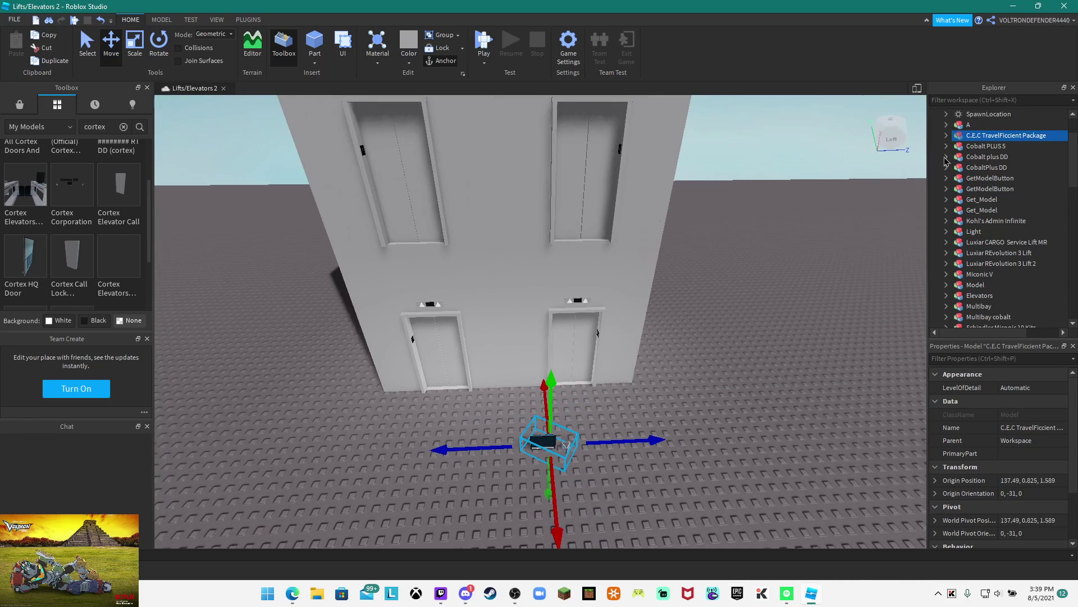
# Put the Elevators group inside the C.E.C TravelFiccient Package model
pyautogui.click(973, 296)
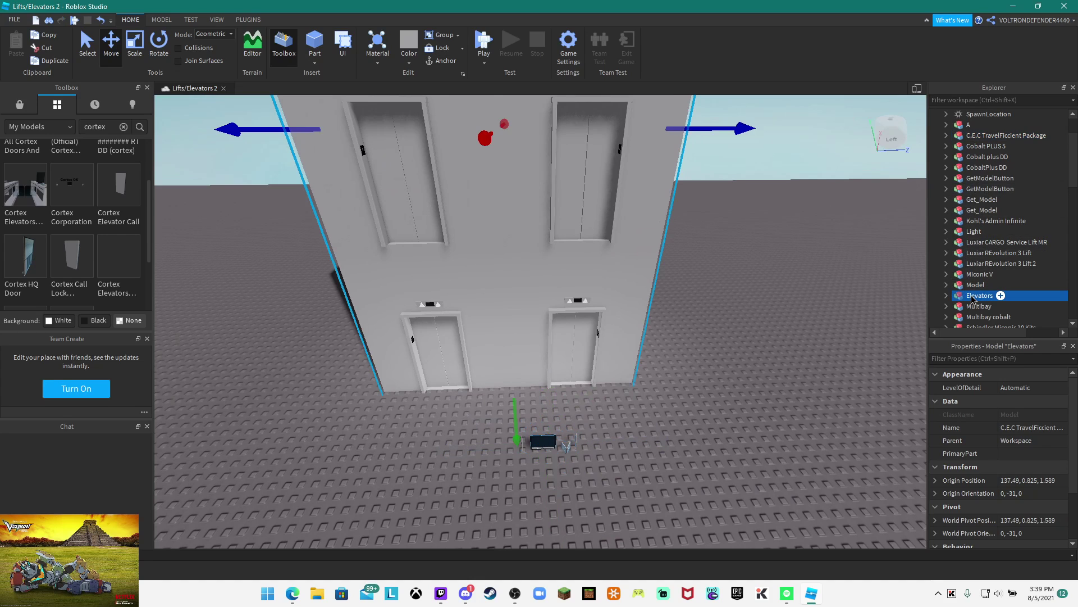
pyautogui.moveTo(973, 296); pyautogui.dragTo(1000, 135)
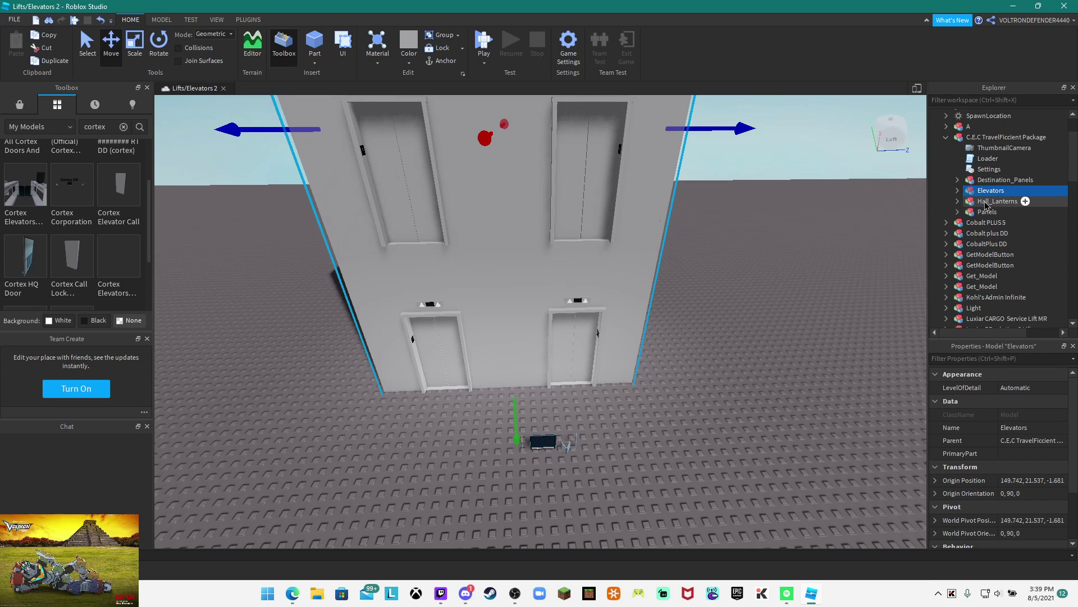
# Move the package's Destination_Panels model into elevator B's car, up to about Y 7.37 at the car doors
pyautogui.click(997, 180)
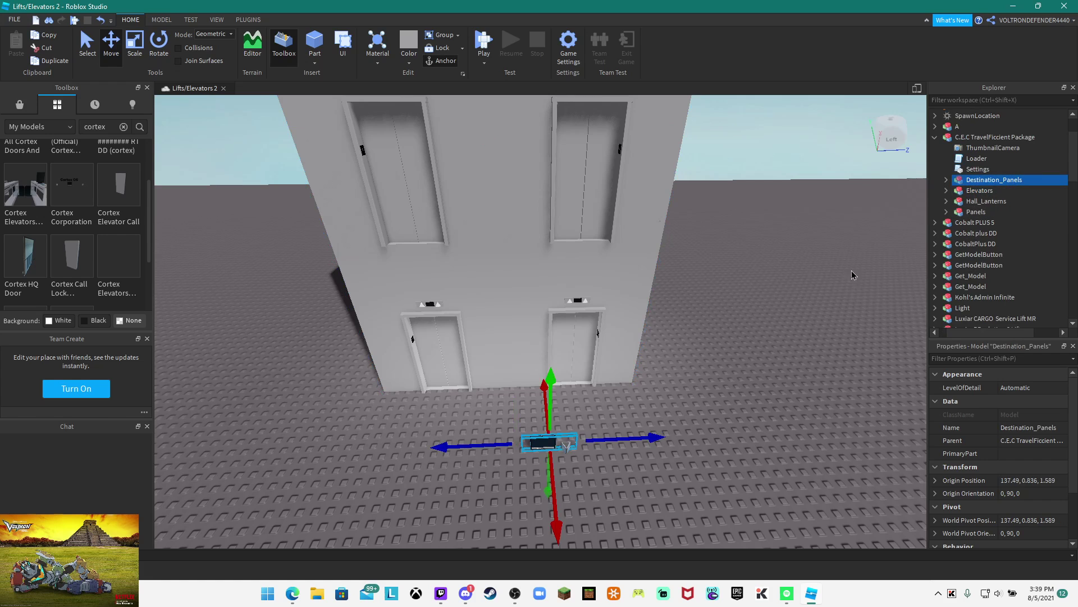
pyautogui.press('f')
pyautogui.moveTo(646, 438); pyautogui.dragTo(700, 436)
pyautogui.moveTo(656, 504); pyautogui.dragTo(578, 421)
pyautogui.scroll(5, 585, 427)
pyautogui.moveTo(586, 426); pyautogui.dragTo(587, 428, button='right')
pyautogui.scroll(-3, 587, 428)
pyautogui.moveTo(635, 417); pyautogui.dragTo(685, 415)
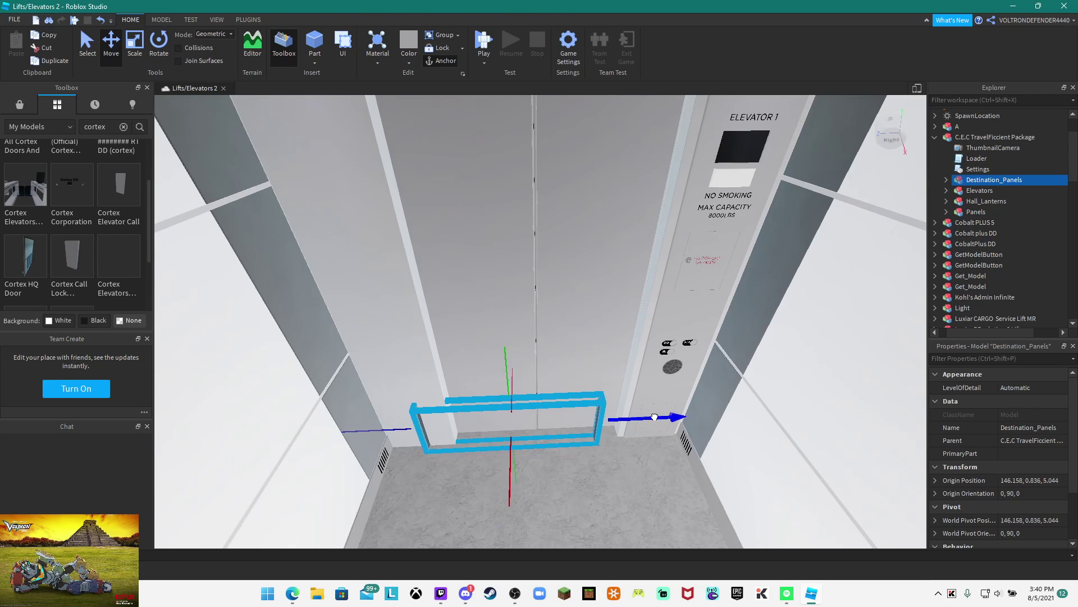
pyautogui.moveTo(686, 416); pyautogui.dragTo(684, 406, button='right')
pyautogui.scroll(-3, 683, 407)
pyautogui.moveTo(554, 383); pyautogui.dragTo(567, 121)
pyautogui.scroll(5, 722, 235)
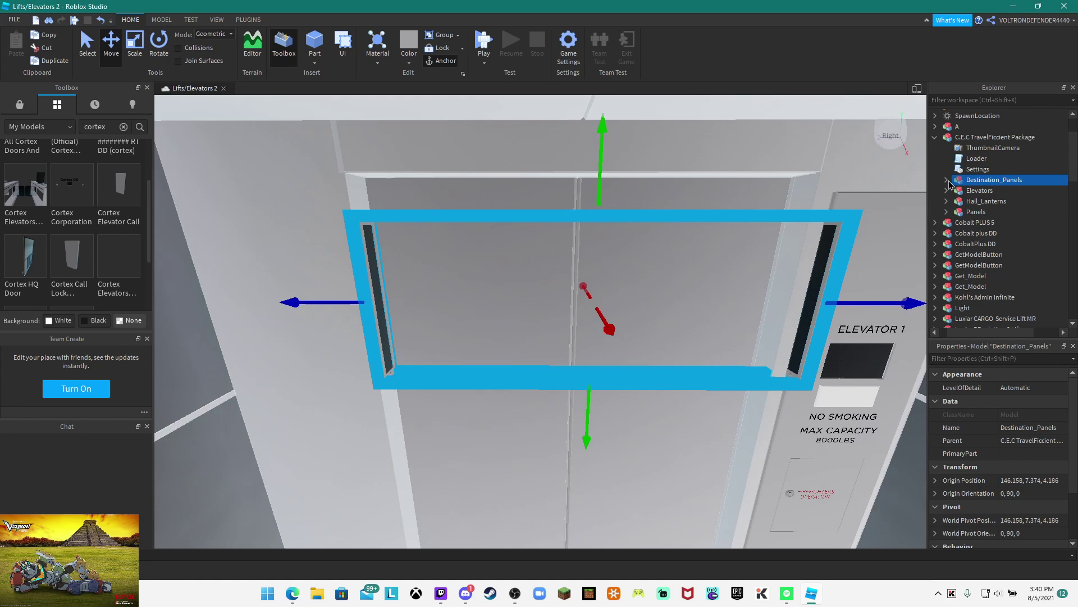
# Shift the destination panel beside the ELEVATOR 1 control panel inward to the door jamb, together with its two bolts and display
pyautogui.click(947, 180)
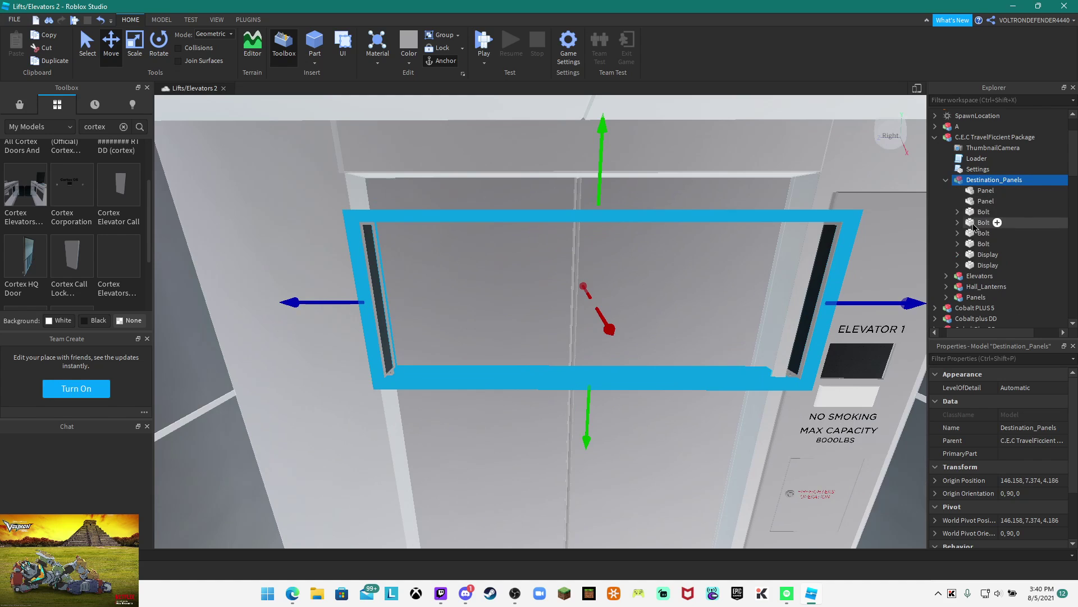
pyautogui.click(975, 202)
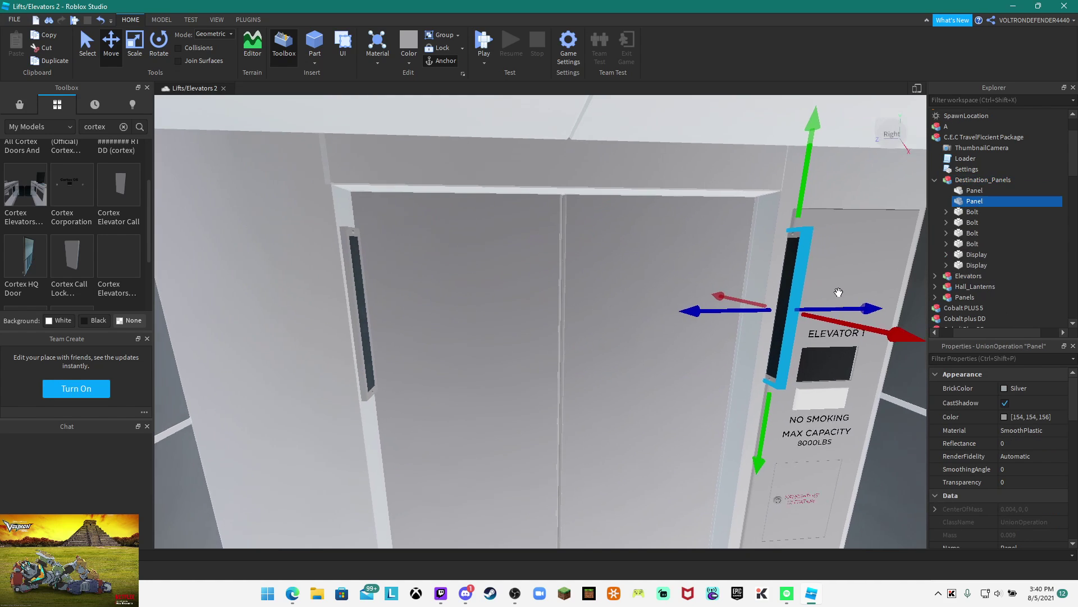
pyautogui.keyDown('ctrl'); pyautogui.click(972, 223); pyautogui.keyUp('ctrl')
pyautogui.keyDown('ctrl'); pyautogui.click(965, 223); pyautogui.keyUp('ctrl')
pyautogui.keyDown('ctrl'); pyautogui.doubleClick(967, 214); pyautogui.keyUp('ctrl')
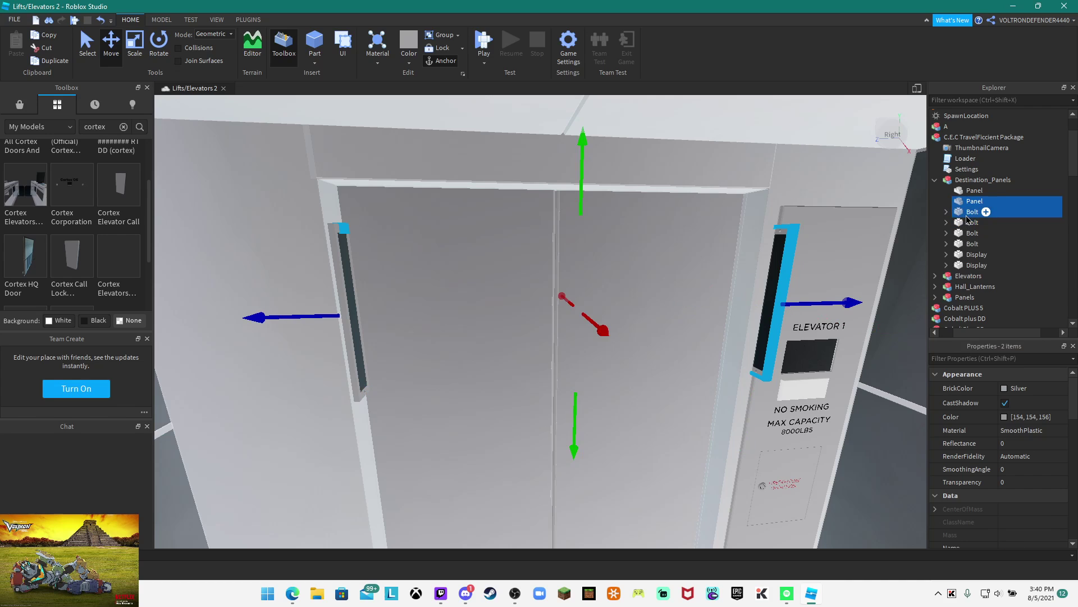
pyautogui.keyDown('ctrl'); pyautogui.click(966, 214); pyautogui.keyUp('ctrl')
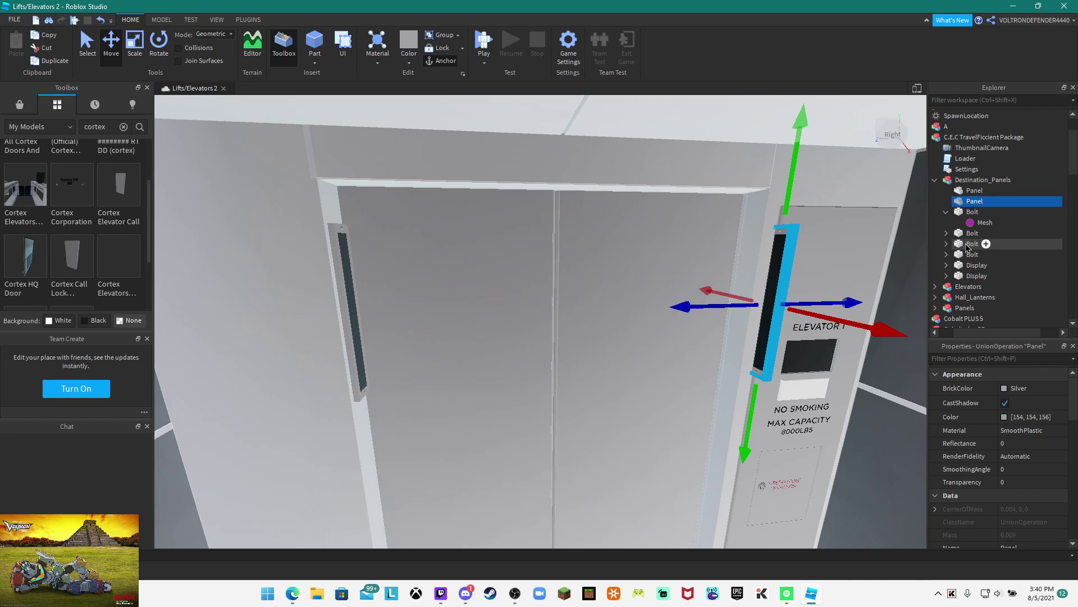
pyautogui.keyDown('ctrl'); pyautogui.click(971, 244); pyautogui.keyUp('ctrl')
pyautogui.keyDown('ctrl'); pyautogui.click(972, 254); pyautogui.keyUp('ctrl')
pyautogui.keyDown('ctrl'); pyautogui.click(967, 266); pyautogui.keyUp('ctrl')
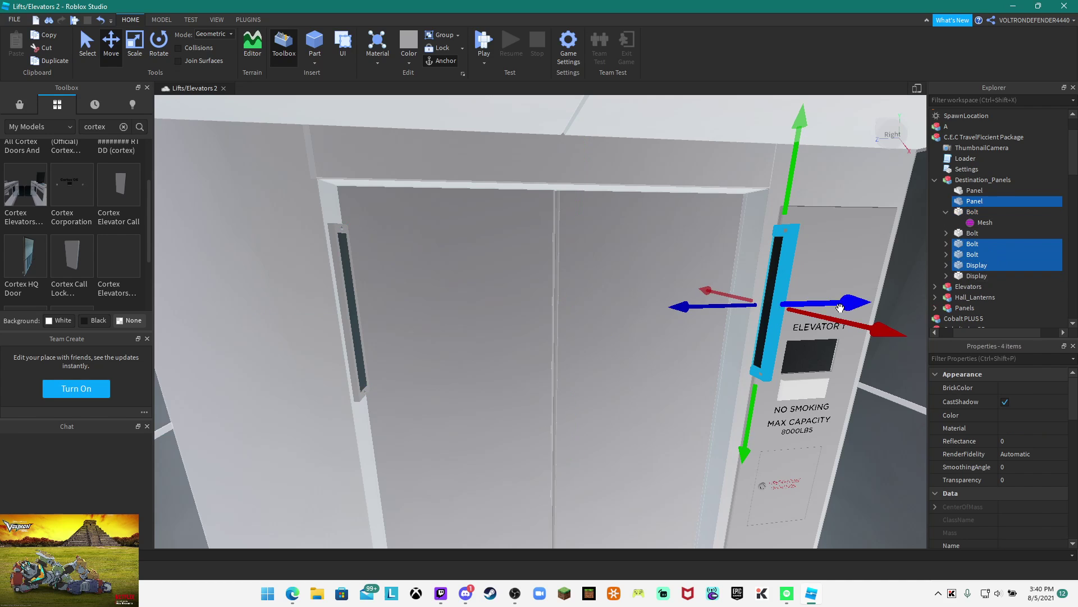
pyautogui.moveTo(840, 303); pyautogui.dragTo(826, 307)
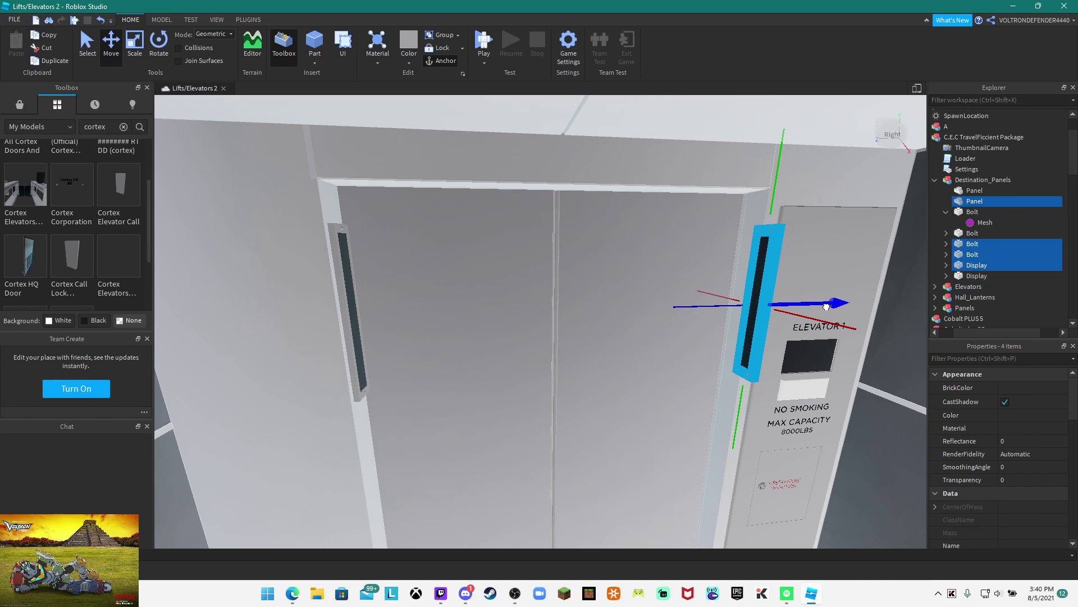
pyautogui.moveTo(843, 291); pyautogui.dragTo(842, 292, button='right')
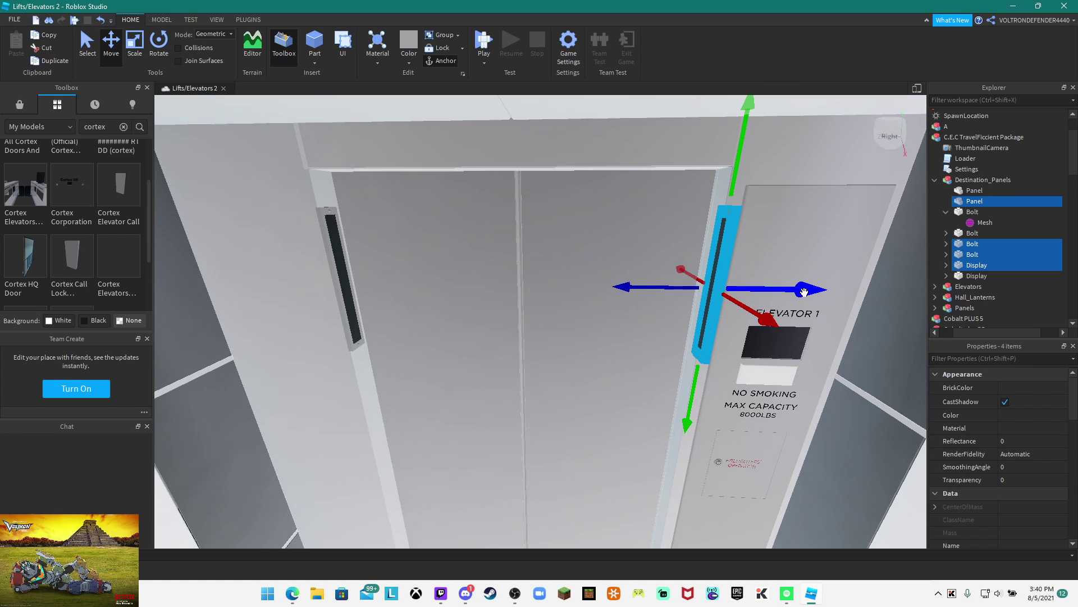
pyautogui.moveTo(805, 292); pyautogui.dragTo(799, 292)
# Push the whole Destination_Panels model against the car's front wall, at about X 145.95
pyautogui.click(989, 181)
pyautogui.moveTo(799, 241); pyautogui.dragTo(798, 241, button='right')
pyautogui.click(628, 288)
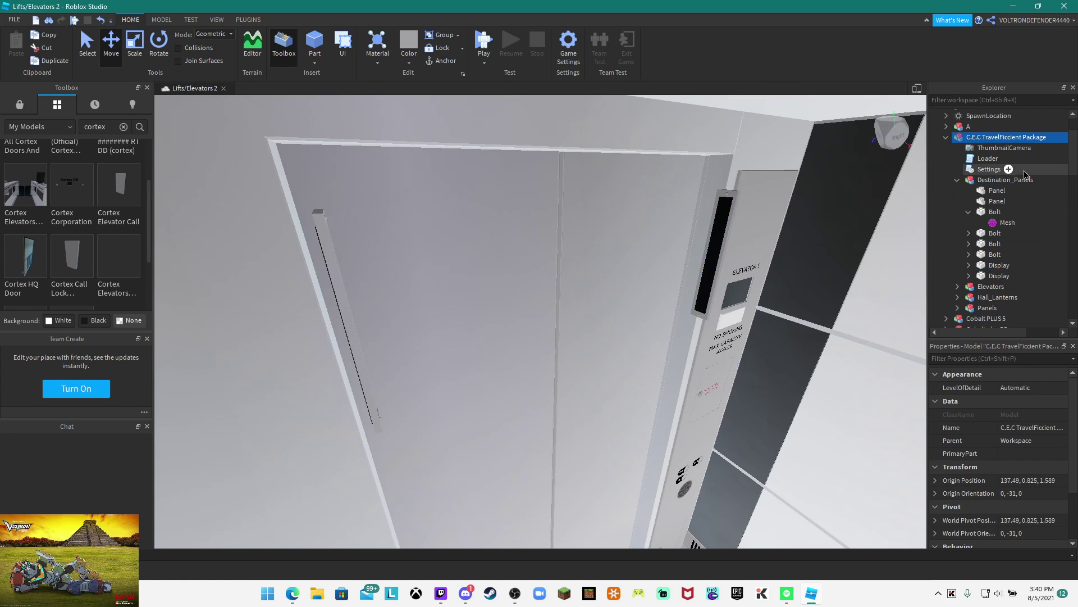
pyautogui.click(984, 180)
pyautogui.moveTo(624, 312); pyautogui.dragTo(618, 309)
pyautogui.moveTo(744, 291); pyautogui.dragTo(745, 290, button='right')
pyautogui.moveTo(830, 257); pyautogui.dragTo(858, 264)
pyautogui.moveTo(858, 264); pyautogui.dragTo(860, 263, button='right')
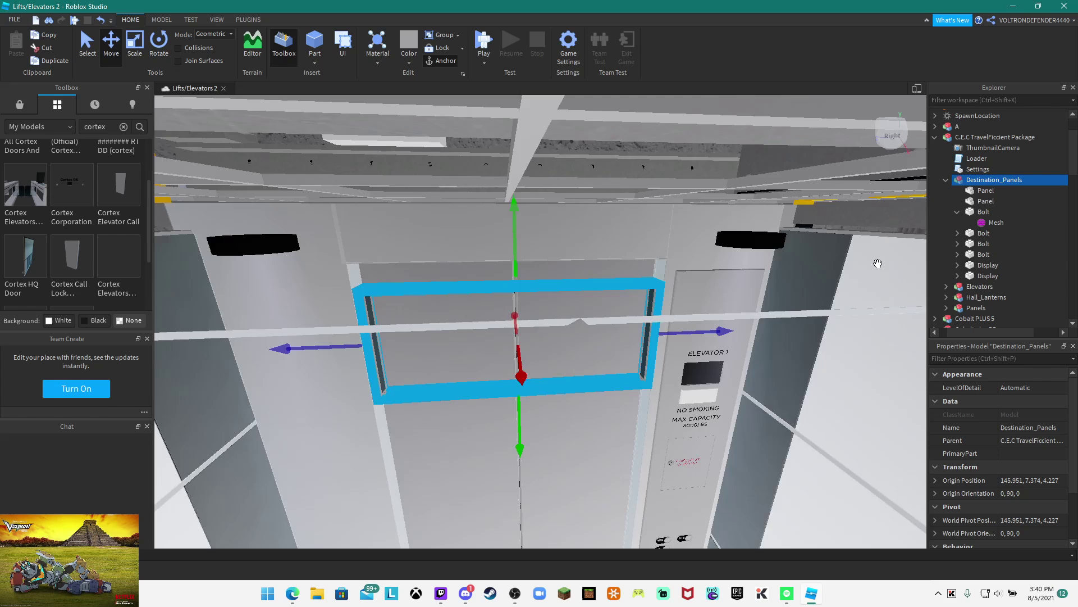
# Align the destination panel opposite the ELEVATOR 1 control panel with its door jamb, moving its two bolts and display along
pyautogui.scroll(3, 878, 264)
pyautogui.click(984, 202)
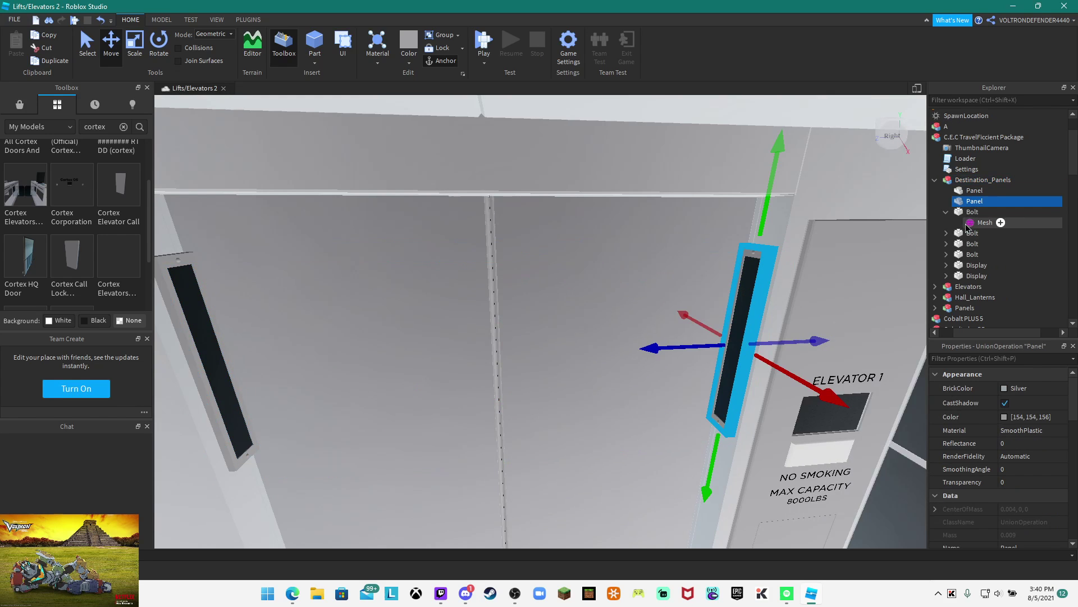
pyautogui.keyDown('ctrl'); pyautogui.click(967, 216); pyautogui.keyUp('ctrl')
pyautogui.keyDown('ctrl'); pyautogui.click(970, 266); pyautogui.keyUp('ctrl')
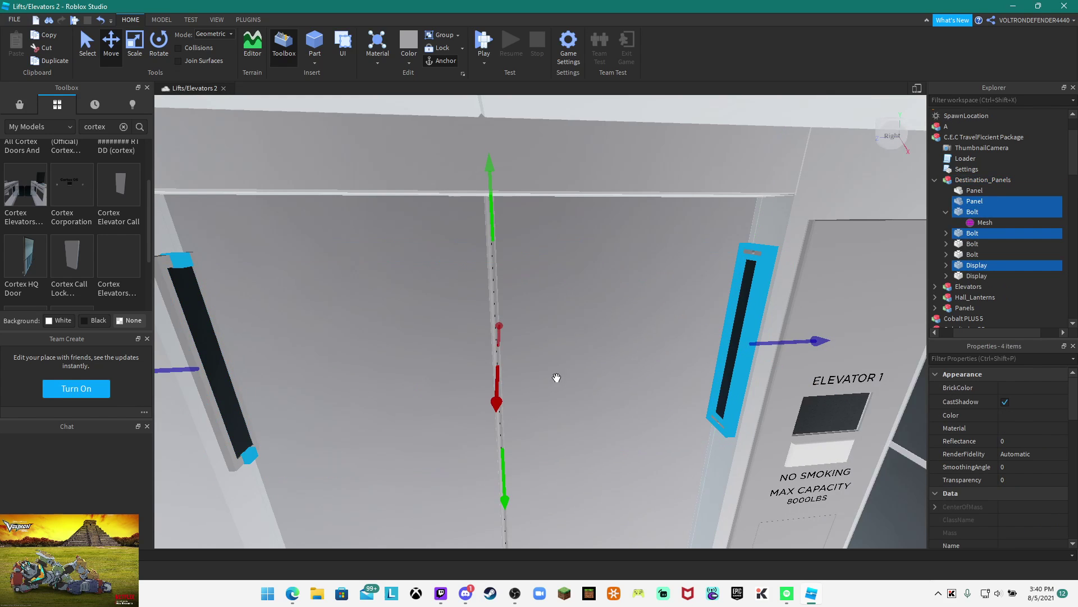
pyautogui.press('a')
pyautogui.moveTo(544, 376); pyautogui.dragTo(544, 376, button='right')
pyautogui.press('d')
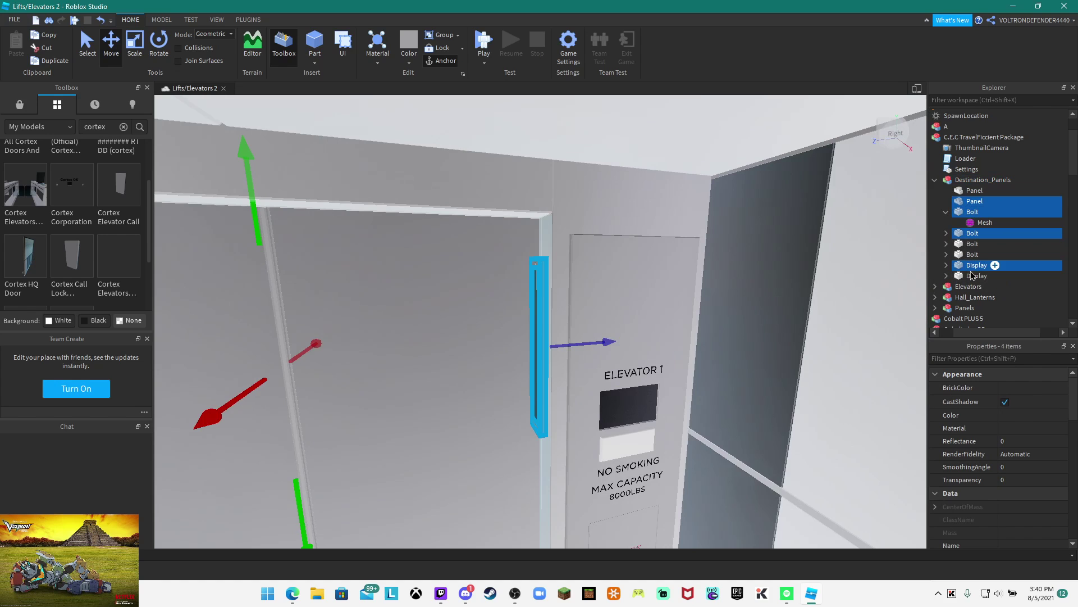
pyautogui.keyDown('ctrl'); pyautogui.click(972, 268); pyautogui.keyUp('ctrl')
pyautogui.keyDown('ctrl'); pyautogui.click(972, 277); pyautogui.keyUp('ctrl')
pyautogui.moveTo(775, 318); pyautogui.dragTo(776, 318, button='right')
pyautogui.press('a')
pyautogui.press('d')
pyautogui.press('a')
pyautogui.keyDown('ctrl'); pyautogui.click(974, 203); pyautogui.keyUp('ctrl')
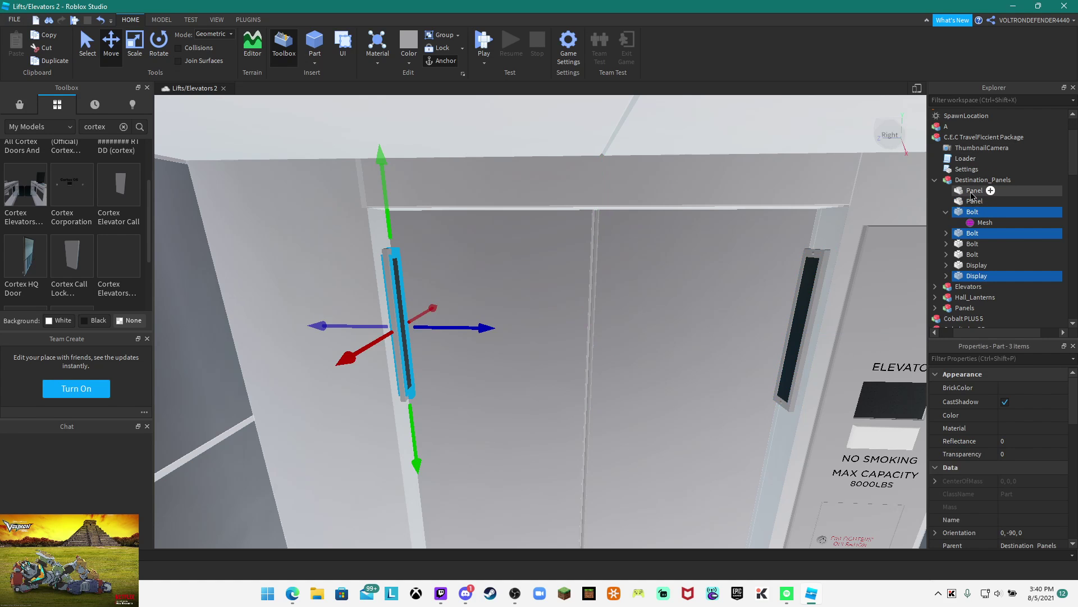
pyautogui.keyDown('ctrl'); pyautogui.click(975, 191); pyautogui.keyUp('ctrl')
pyautogui.moveTo(814, 241); pyautogui.dragTo(783, 263, button='right')
pyautogui.press('a')
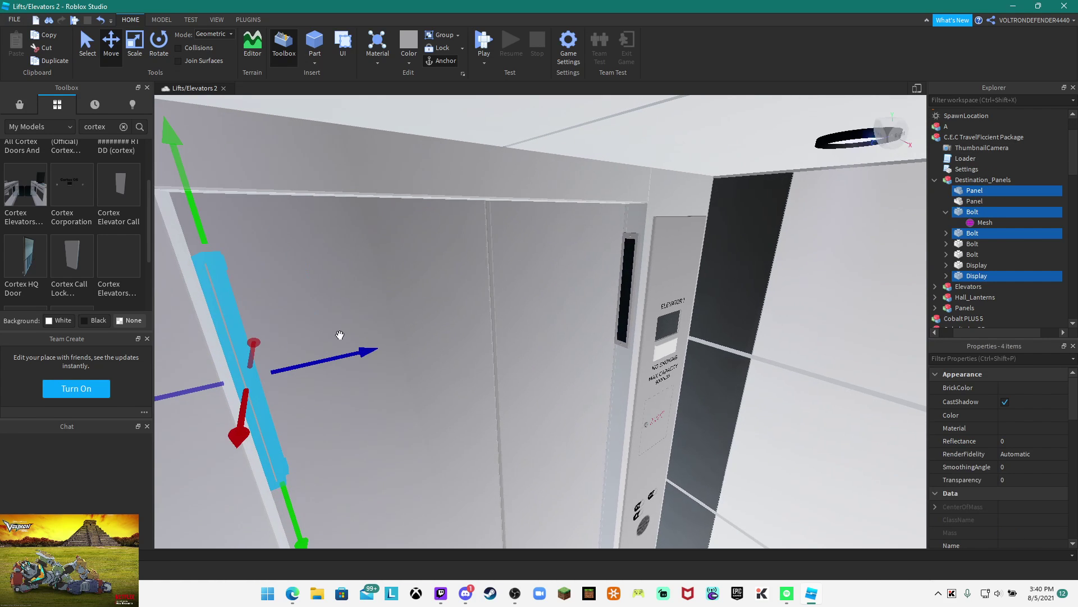
pyautogui.moveTo(372, 345); pyautogui.dragTo(365, 352)
pyautogui.press('d')
pyautogui.moveTo(365, 353); pyautogui.dragTo(378, 349, button='right')
pyautogui.scroll(-3, 506, 319)
pyautogui.scroll(3, 847, 180)
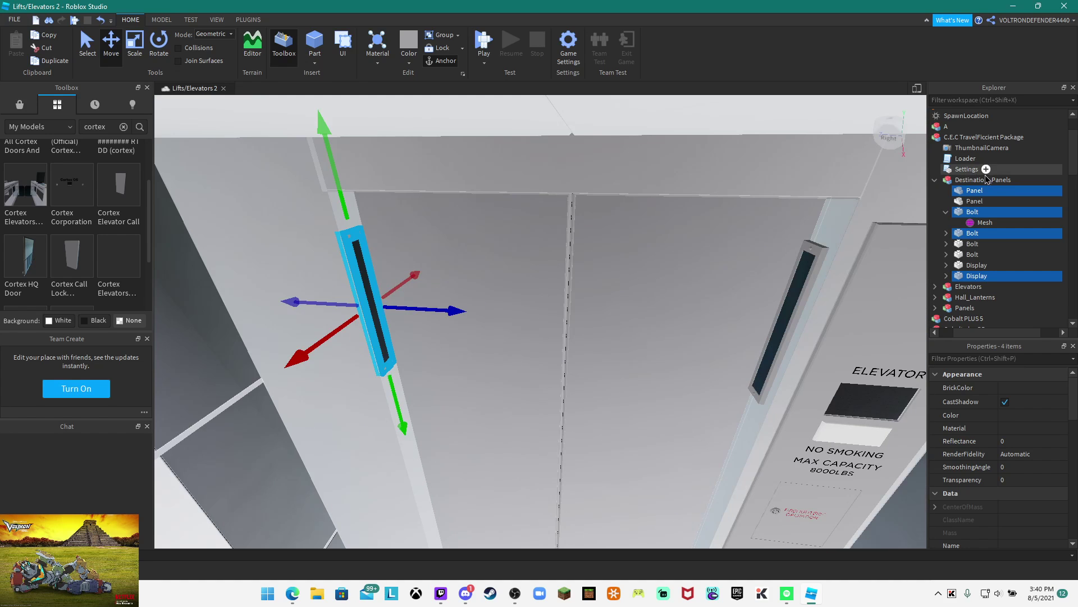
# Nudge the destination panel on the ELEVATOR 1 side, with its two bolts and display, outward against the door jamb
pyautogui.click(976, 202)
pyautogui.keyDown('ctrl'); pyautogui.click(966, 245); pyautogui.keyUp('ctrl')
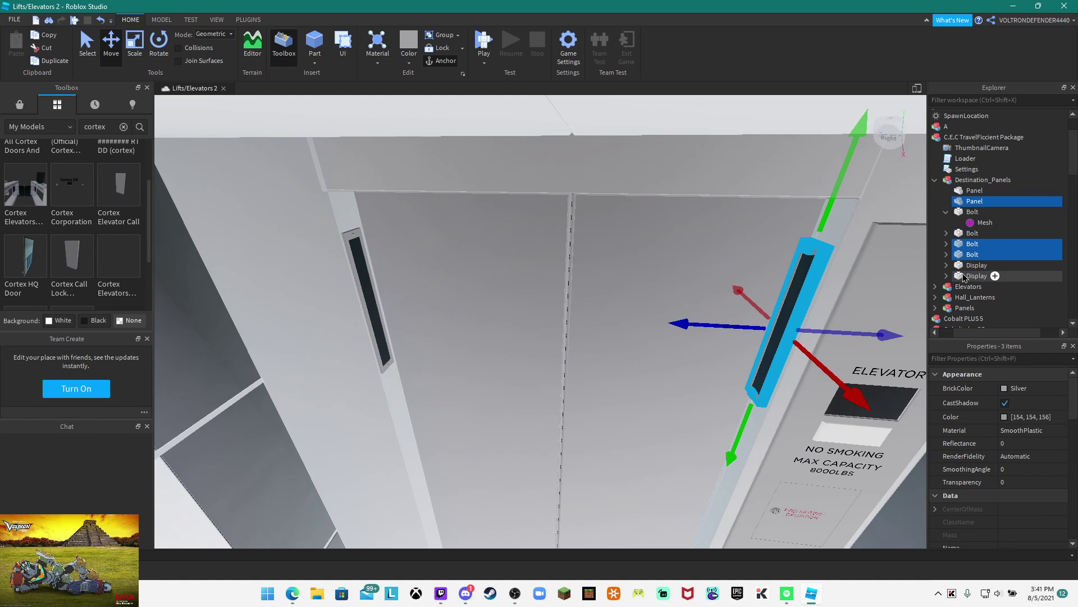
pyautogui.keyDown('ctrl'); pyautogui.click(972, 265); pyautogui.keyUp('ctrl')
pyautogui.moveTo(733, 332); pyautogui.dragTo(757, 330)
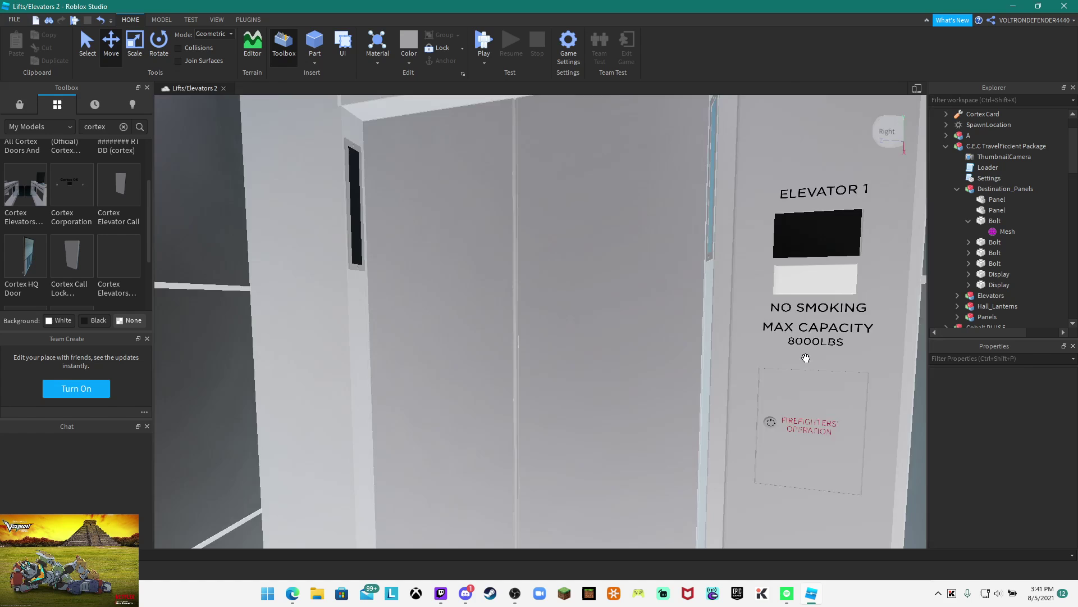
# Lower the whole Destination_Panels model to about Y 6.1
pyautogui.press('s')
pyautogui.moveTo(806, 357); pyautogui.dragTo(809, 365, button='right')
pyautogui.click(957, 189)
pyautogui.click(980, 189)
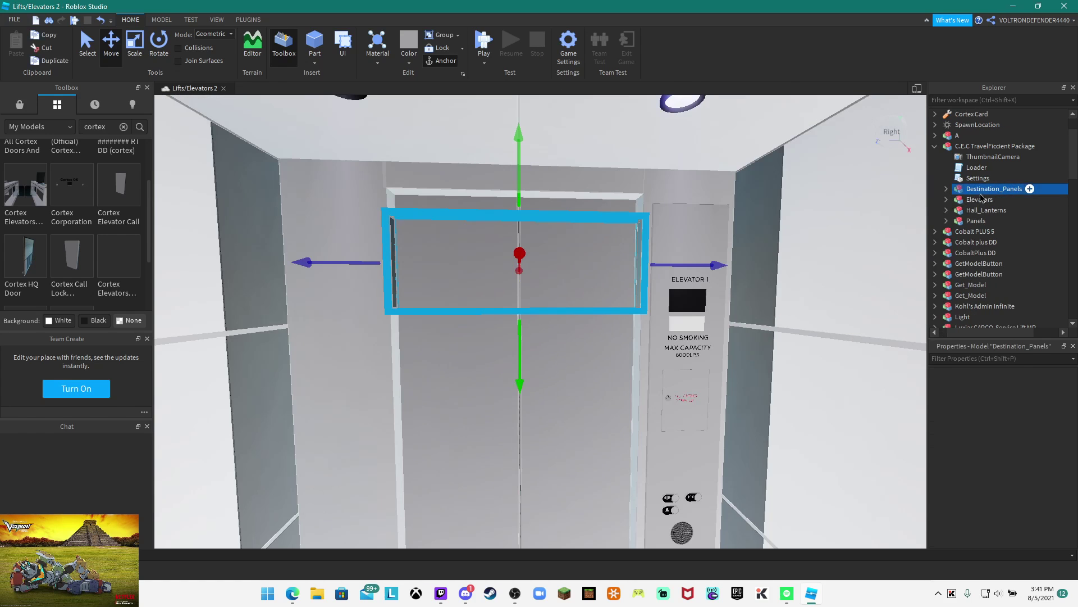
pyautogui.moveTo(531, 393); pyautogui.dragTo(536, 455)
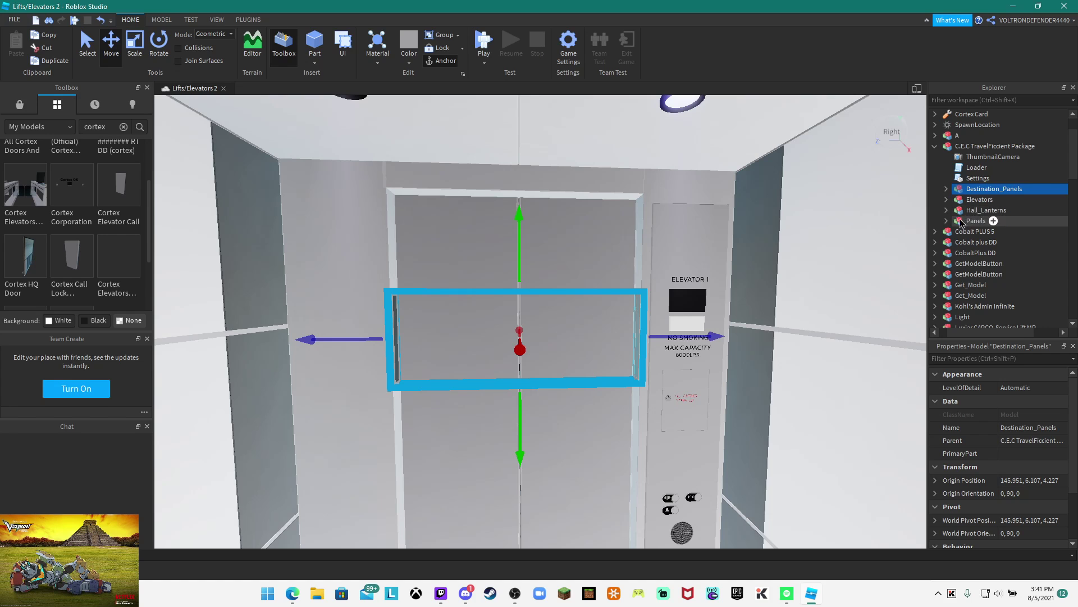
# Duplicate the Destination_Panels model and move the copy into elevator A's car, at about Z -7.82
pyautogui.hotkey('ctrl', 'd')
pyautogui.moveTo(719, 285); pyautogui.dragTo(714, 291, button='right')
pyautogui.moveTo(728, 319); pyautogui.dragTo(834, 334)
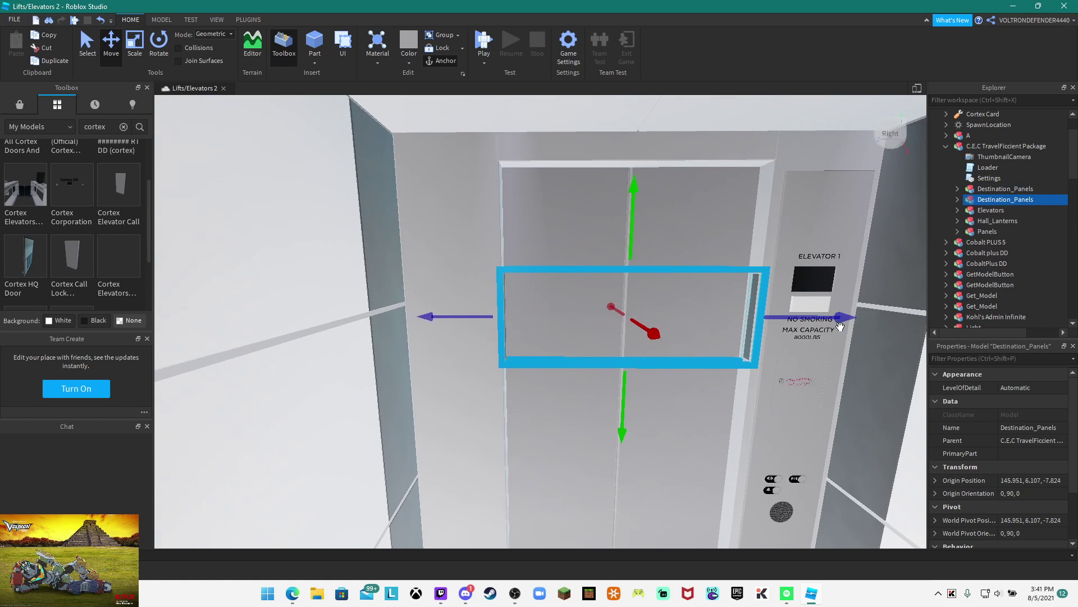
pyautogui.scroll(5, 841, 326)
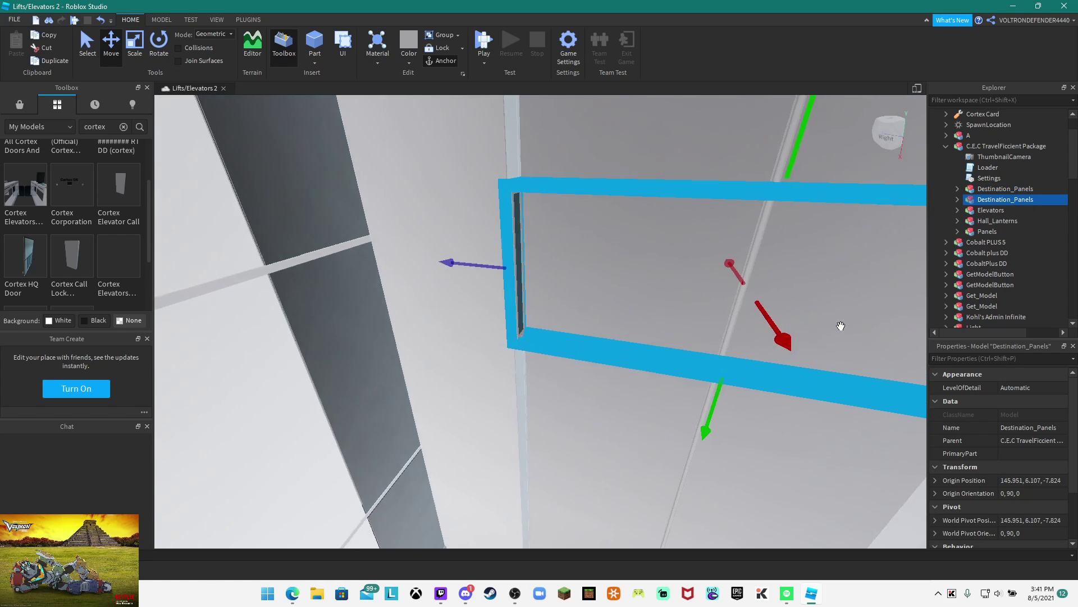
pyautogui.moveTo(840, 326); pyautogui.dragTo(841, 326, button='right')
pyautogui.scroll(-4, 841, 326)
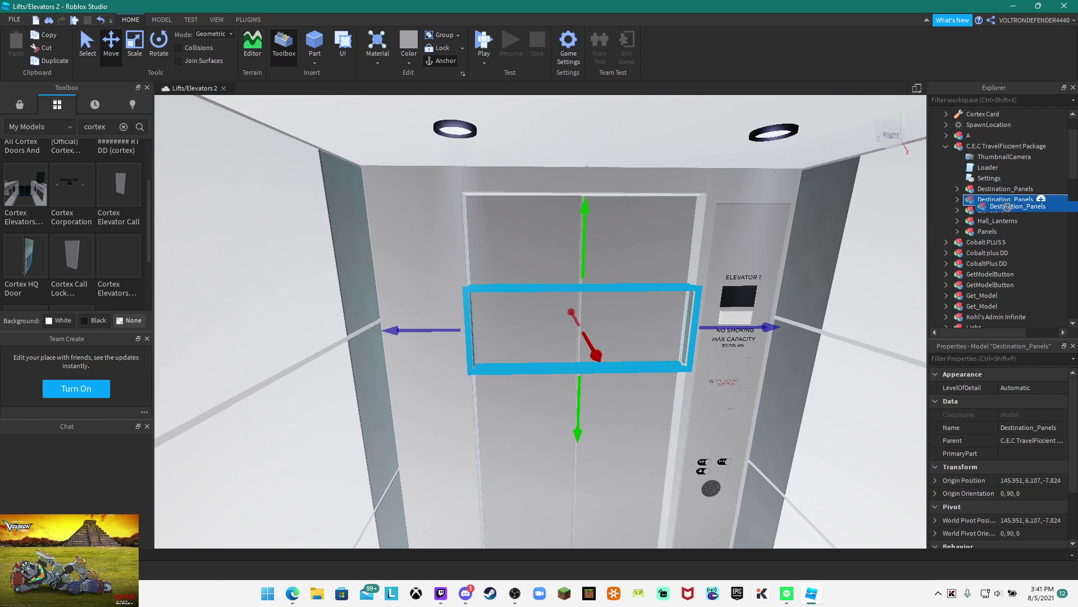
# Put the duplicated Destination_Panels model inside elevator A's Car model
pyautogui.moveTo(1007, 207)
pyautogui.mouseDown()
pyautogui.moveTo(1020, 218)
pyautogui.moveTo(1006, 234)
pyautogui.moveTo(1007, 215)
pyautogui.mouseUp()
pyautogui.scroll(-4, 826, 267)
pyautogui.moveTo(826, 267); pyautogui.dragTo(826, 268, button='right')
pyautogui.scroll(4, 826, 267)
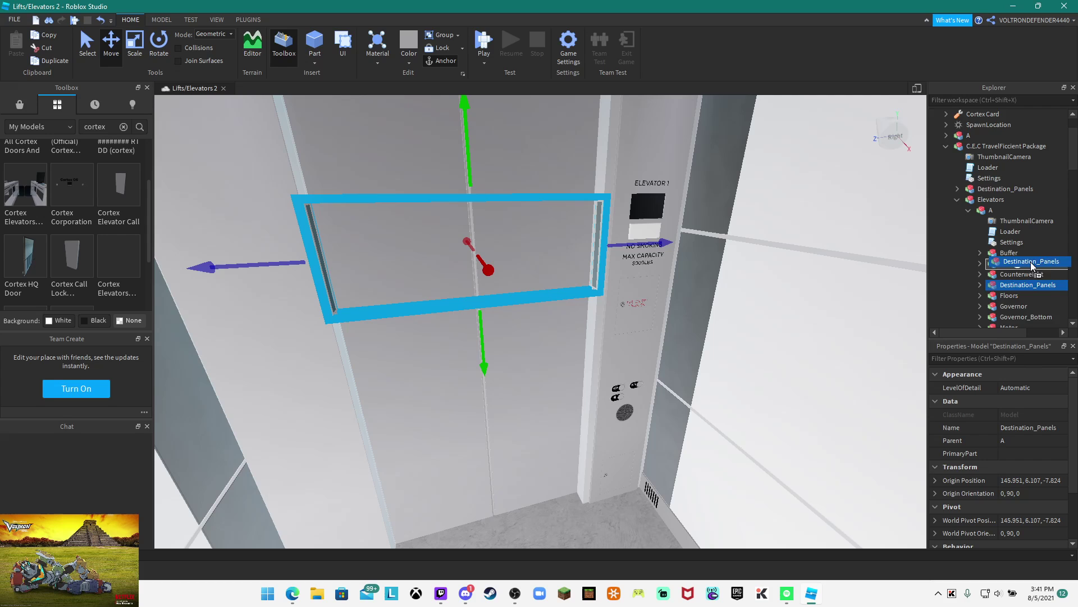
pyautogui.moveTo(1032, 265); pyautogui.dragTo(1031, 264)
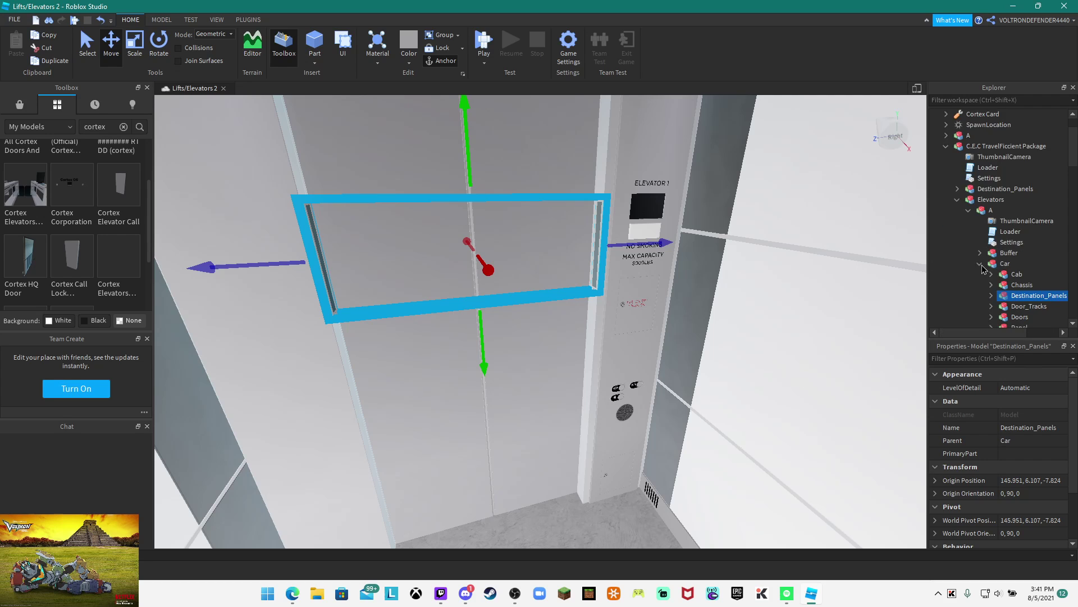
pyautogui.click(982, 265)
# Put the original Destination_Panels model inside elevator B's Car model
pyautogui.click(966, 209)
pyautogui.moveTo(976, 190); pyautogui.dragTo(992, 223)
pyautogui.moveTo(1019, 284); pyautogui.dragTo(1006, 264)
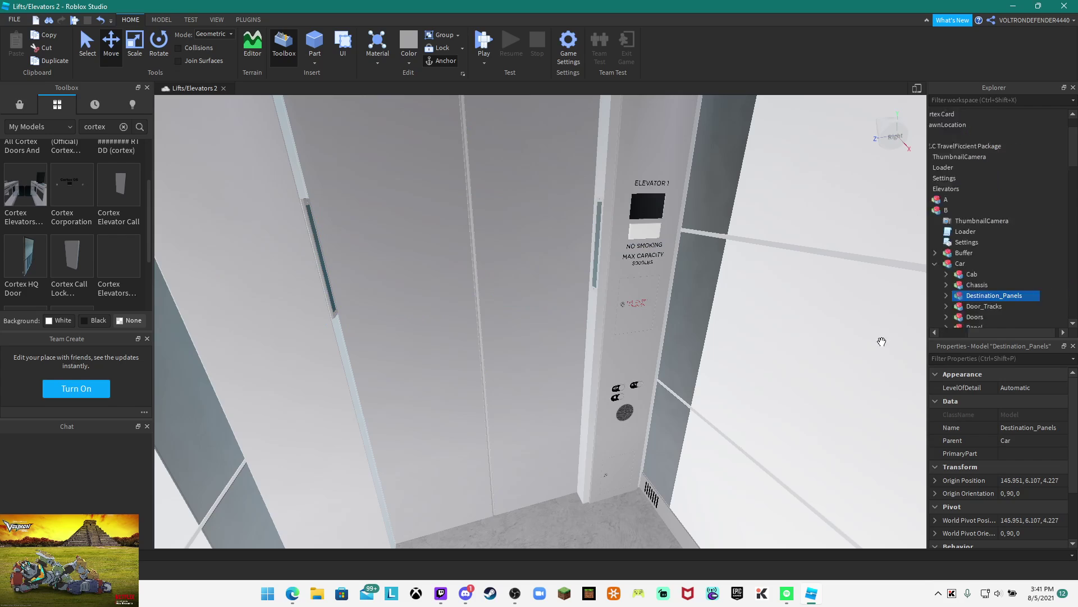
pyautogui.press('f')
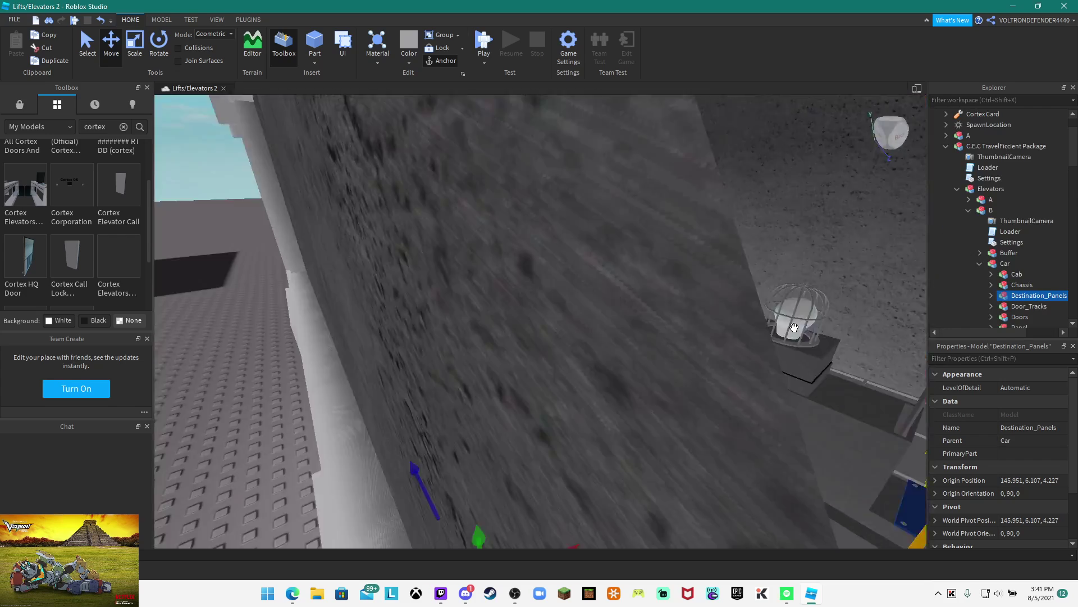
pyautogui.scroll(-8, 794, 328)
pyautogui.moveTo(794, 328); pyautogui.dragTo(720, 396, button='right')
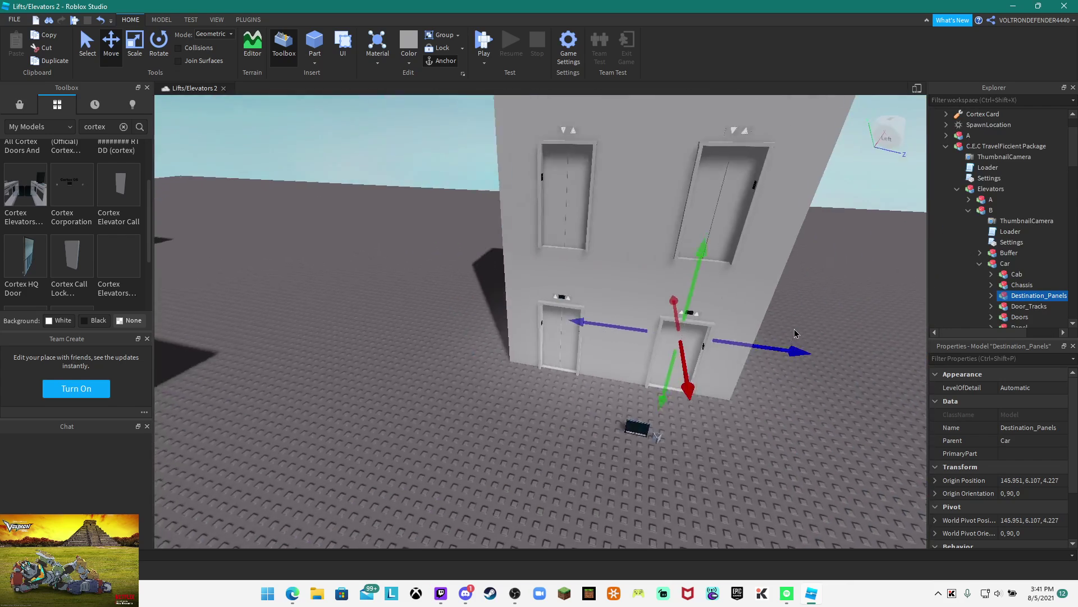
# Collapse elevator B and the Elevators model in the C.E.C TravelFiccient Package hierarchy
pyautogui.scroll(3, 719, 396)
pyautogui.scroll(-2, 741, 397)
pyautogui.click(748, 396)
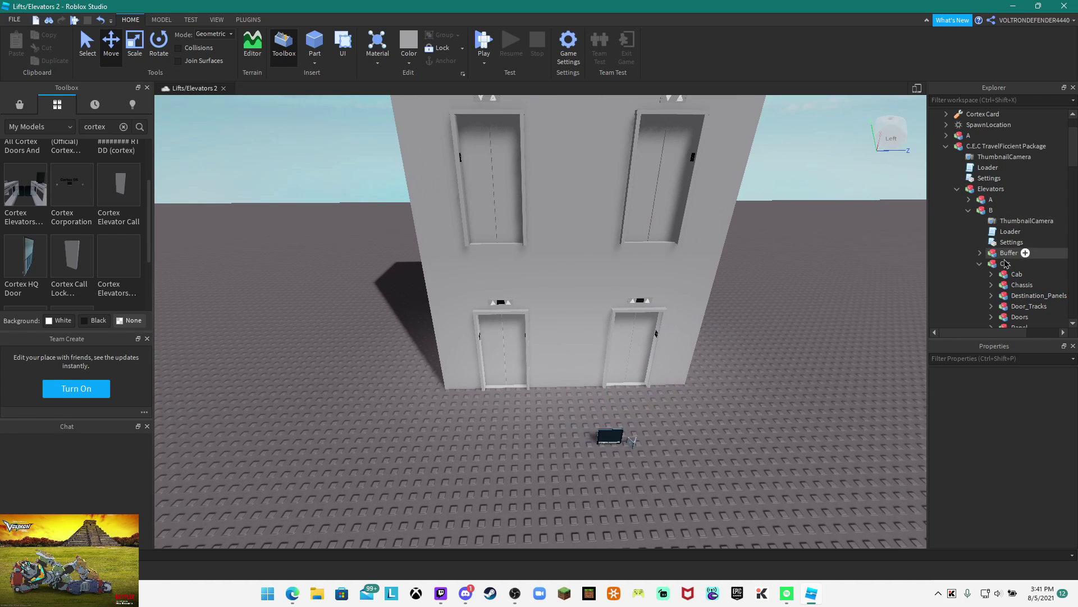
pyautogui.click(970, 210)
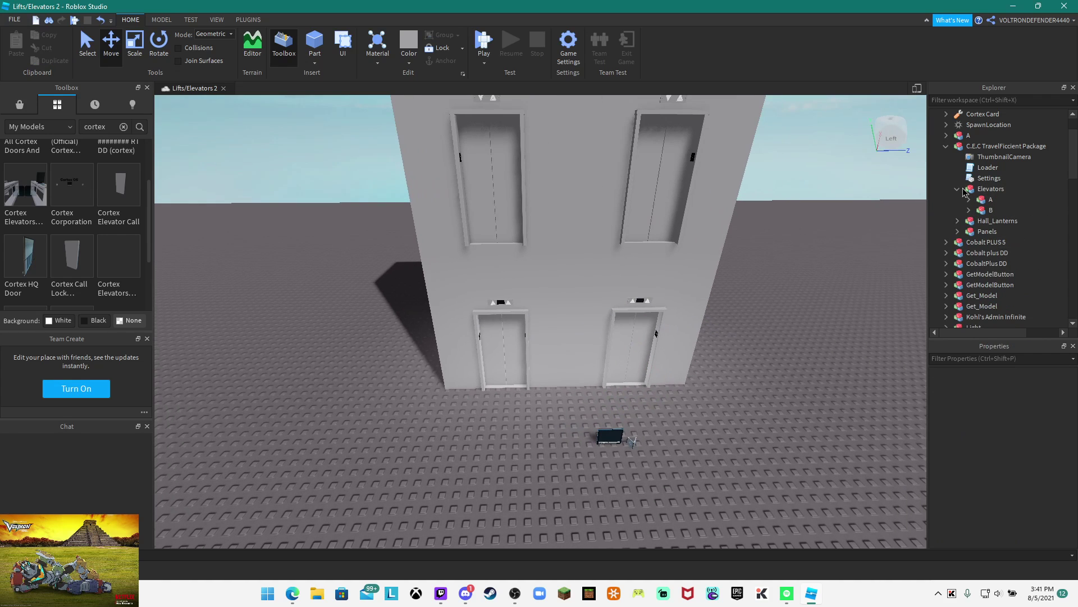
pyautogui.click(959, 189)
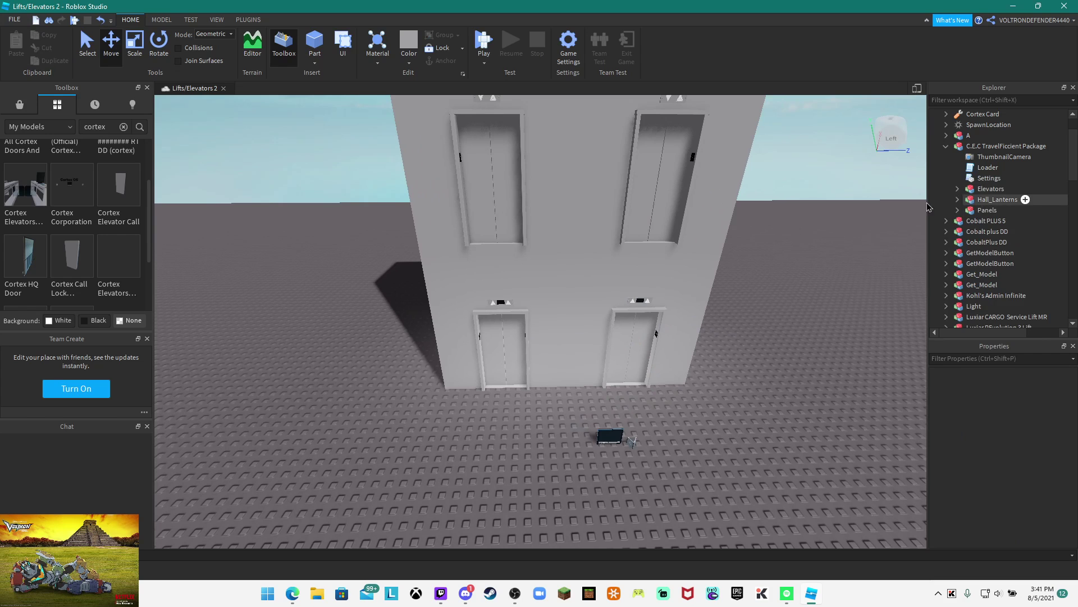
pyautogui.moveTo(900, 206); pyautogui.dragTo(893, 207, button='right')
# Raise the Hall_Lanterns model off the ground to about Y 13
pyautogui.click(981, 200)
pyautogui.moveTo(786, 276); pyautogui.dragTo(803, 294, button='right')
pyautogui.moveTo(618, 375); pyautogui.dragTo(646, 238)
pyautogui.press('w')
pyautogui.moveTo(668, 246); pyautogui.dragTo(735, 247, button='right')
pyautogui.click(690, 271)
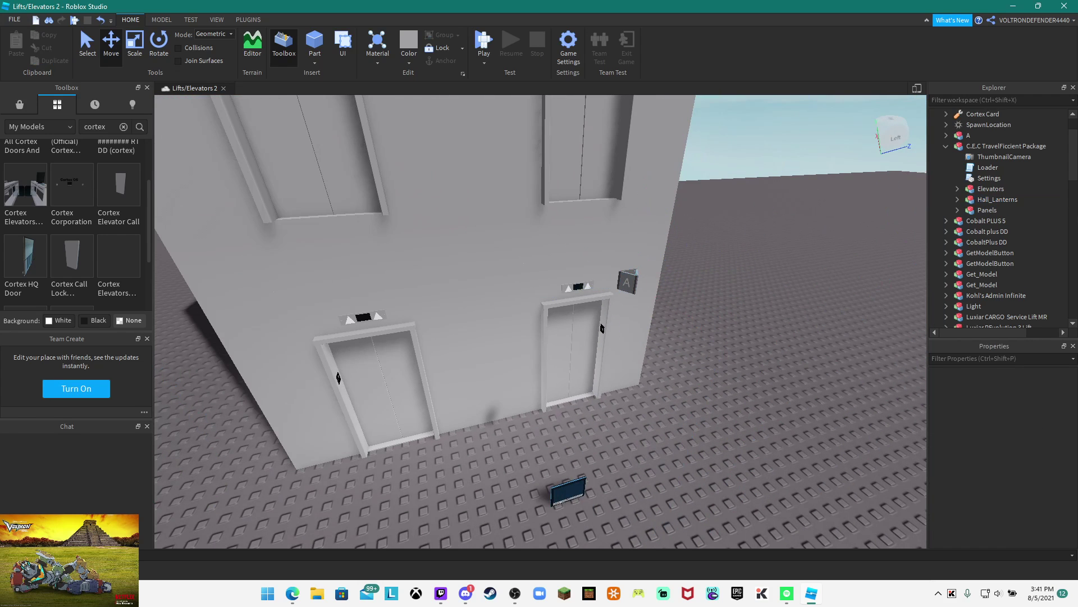
# Move the Hall_Lanterns model to the wall above elevator A's ground-floor doors, at about X 144.04, Z -7.96
pyautogui.click(976, 201)
pyautogui.moveTo(730, 269); pyautogui.dragTo(748, 269, button='right')
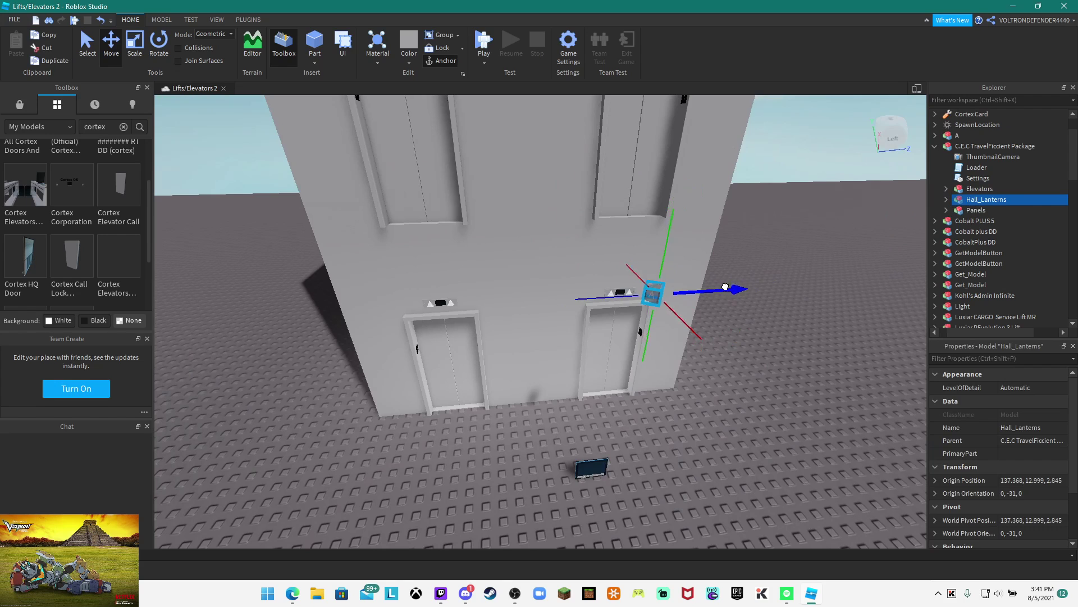
pyautogui.press('a')
pyautogui.moveTo(725, 287); pyautogui.dragTo(709, 245)
pyautogui.press('w')
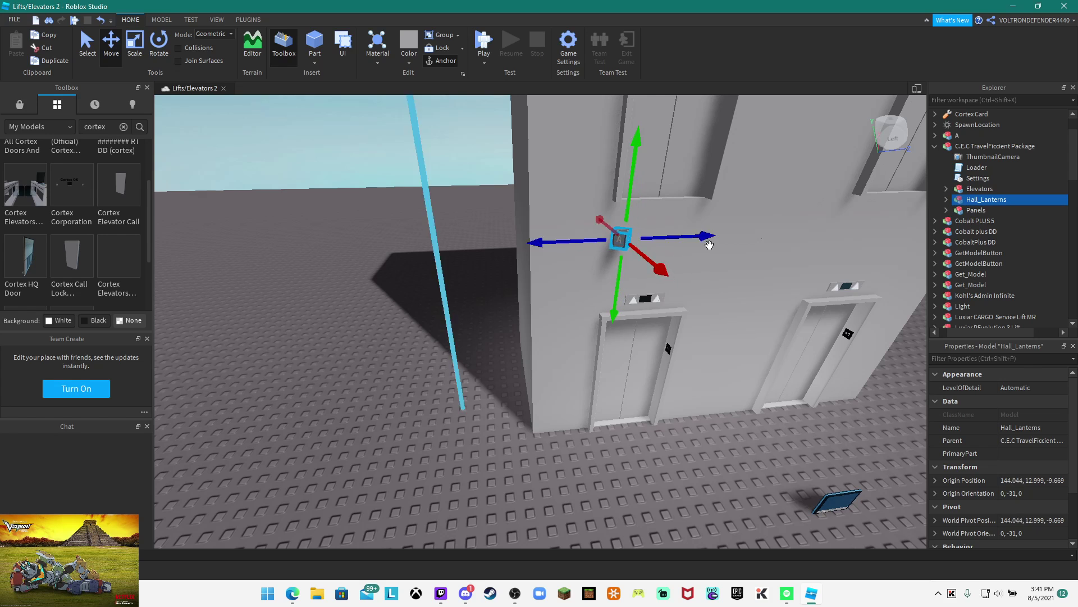
pyautogui.press('w')
pyautogui.moveTo(709, 244); pyautogui.dragTo(676, 264, button='right')
pyautogui.moveTo(578, 265); pyautogui.dragTo(658, 275)
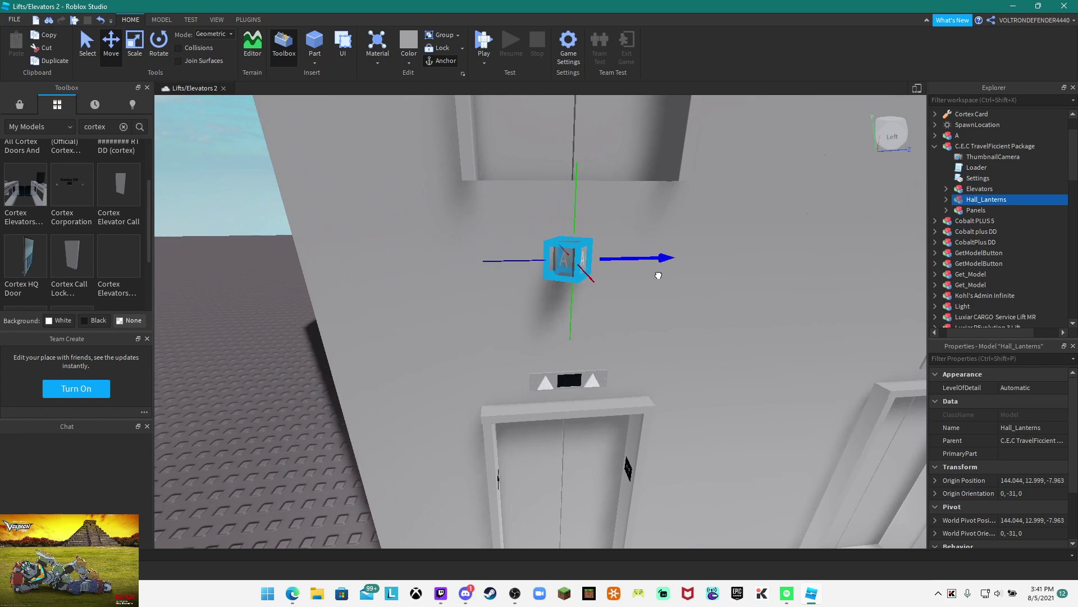
# Lower the Hall_Lanterns model to about Y 10.24 and seat it against the wall at about X 144.45, Z -7.78
pyautogui.moveTo(570, 342); pyautogui.dragTo(566, 429)
pyautogui.press('a')
pyautogui.moveTo(638, 403); pyautogui.dragTo(638, 403, button='right')
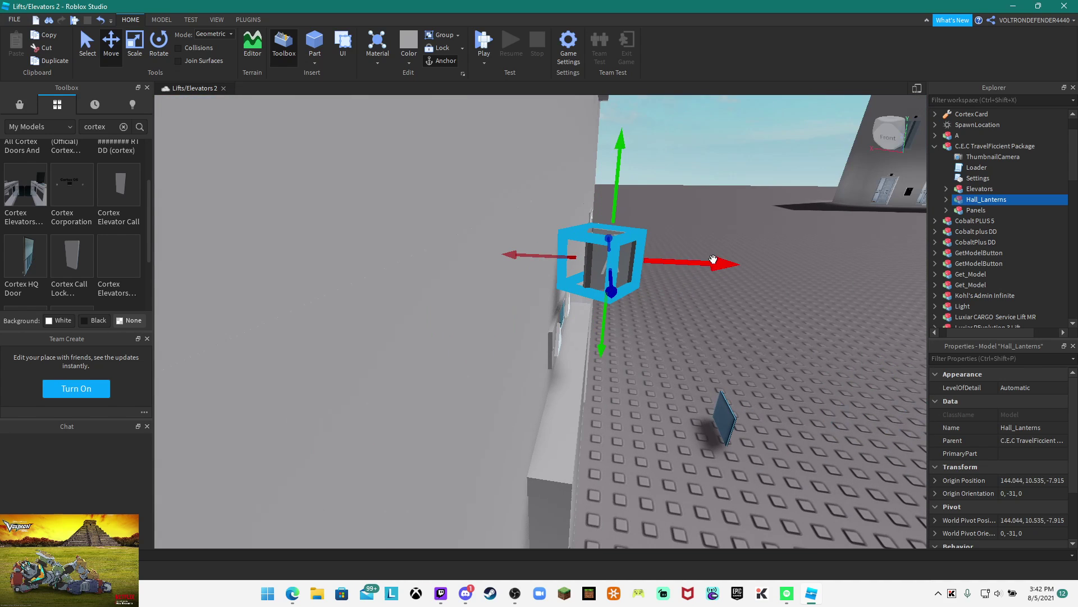
pyautogui.moveTo(713, 260); pyautogui.dragTo(680, 266)
pyautogui.press('d')
pyautogui.moveTo(690, 286); pyautogui.dragTo(690, 285, button='right')
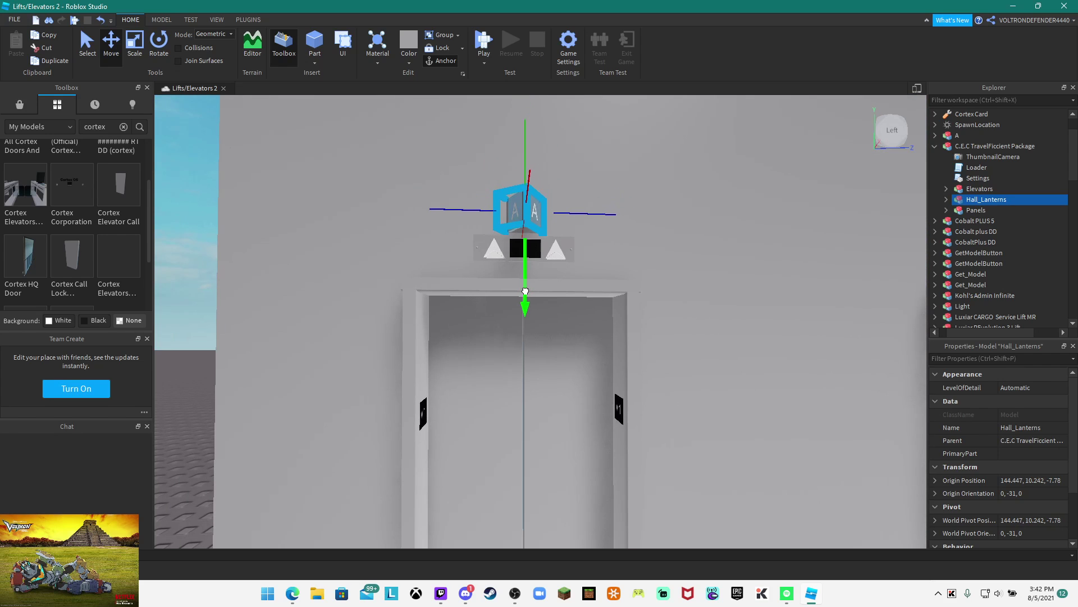
pyautogui.scroll(-5, 611, 216)
pyautogui.moveTo(611, 217); pyautogui.dragTo(612, 217, button='right')
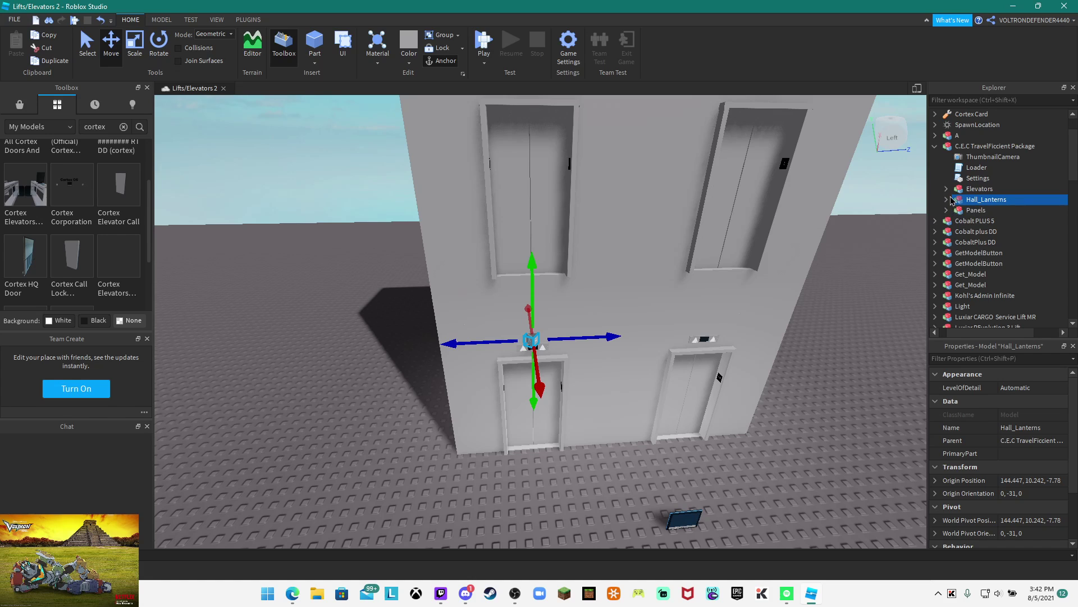
# Duplicate the Floor_1 lantern inside Hall_Lanterns A and raise the copy above the second-floor doors, to about Y 25.2
pyautogui.click(957, 210)
pyautogui.click(980, 221)
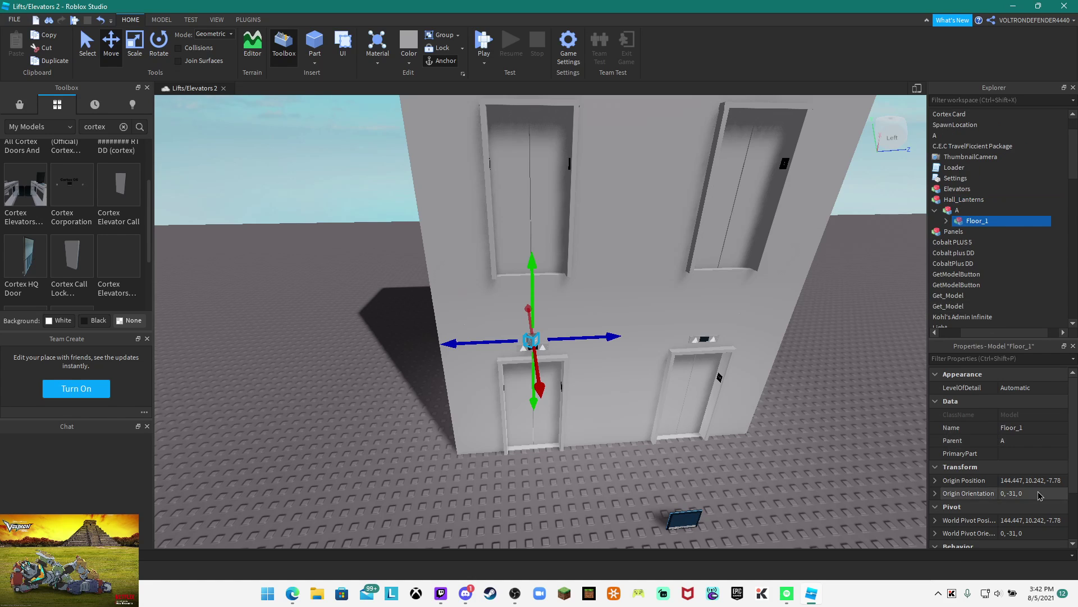
pyautogui.hotkey('ctrl', 'd')
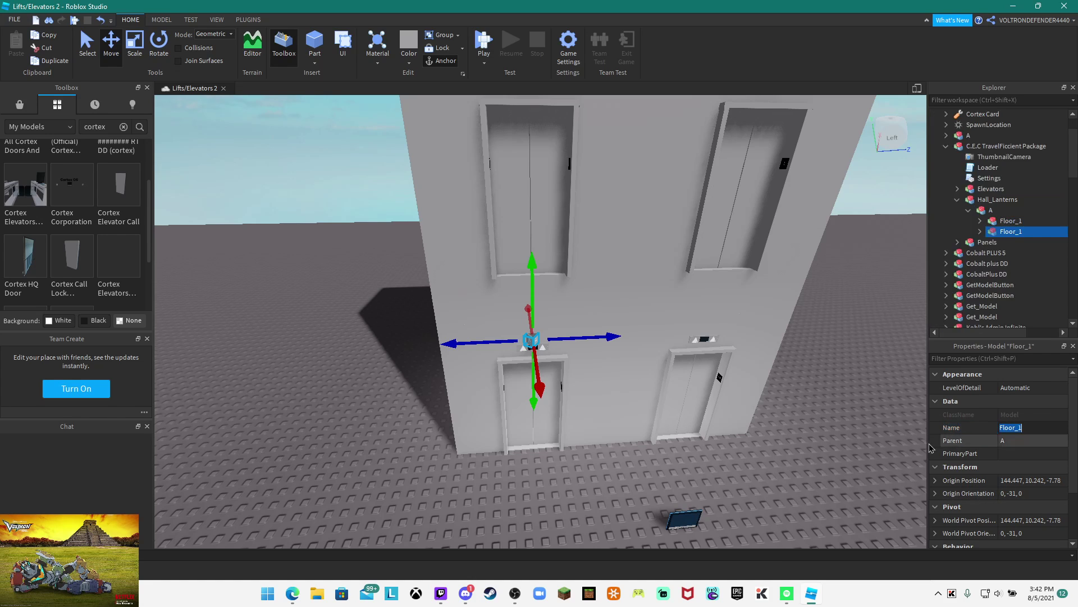
pyautogui.moveTo(602, 337); pyautogui.dragTo(595, 331, button='right')
pyautogui.scroll(-2, 602, 337)
pyautogui.scroll(-1, 556, 315)
pyautogui.moveTo(546, 297); pyautogui.dragTo(561, 168)
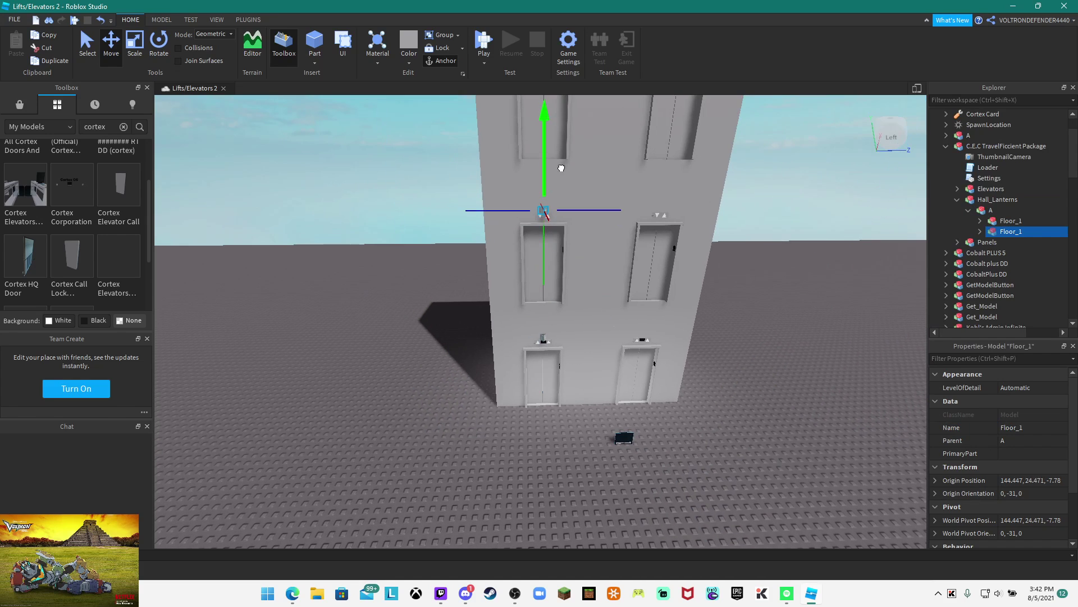
# Lower the copied lantern to about Y 24.8 and rename it Floor_2
pyautogui.moveTo(588, 214); pyautogui.dragTo(587, 204, button='right')
pyautogui.scroll(6, 588, 214)
pyautogui.scroll(-1, 553, 281)
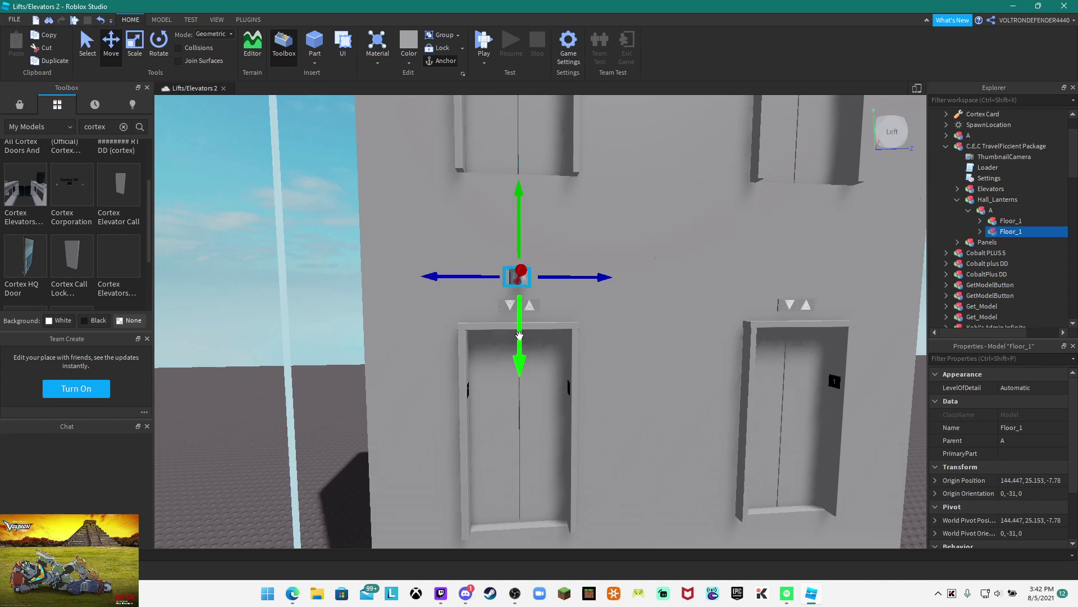
pyautogui.moveTo(521, 335); pyautogui.dragTo(520, 344)
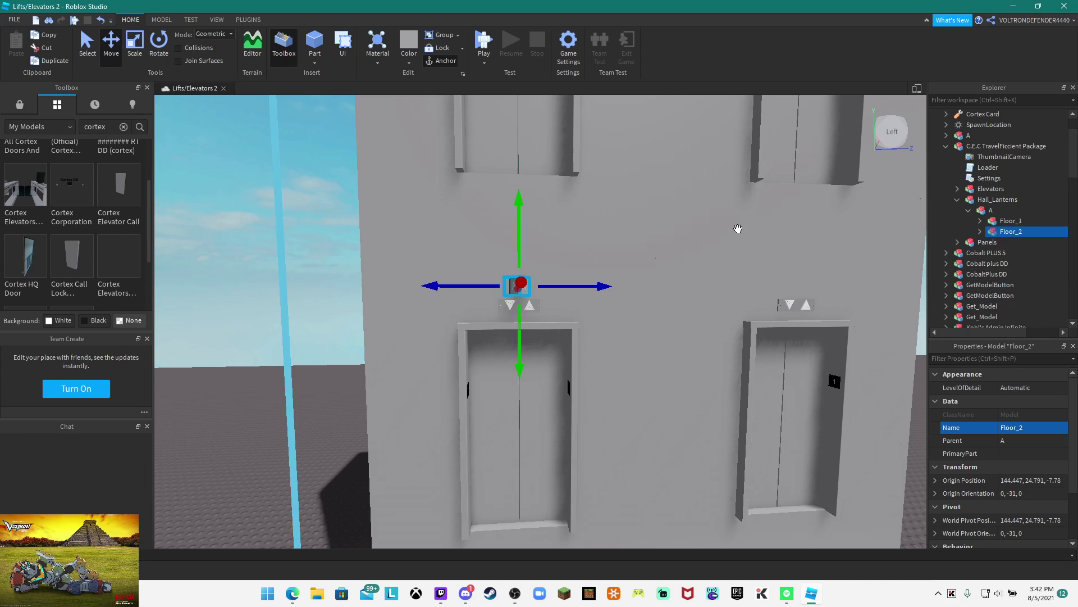
# Duplicate the Floor_2 lantern and rename the copy Floor_3
pyautogui.moveTo(734, 223); pyautogui.dragTo(736, 221, button='right')
pyautogui.press('s')
pyautogui.scroll(-2, 736, 221)
pyautogui.hotkey('ctrl', 'd')
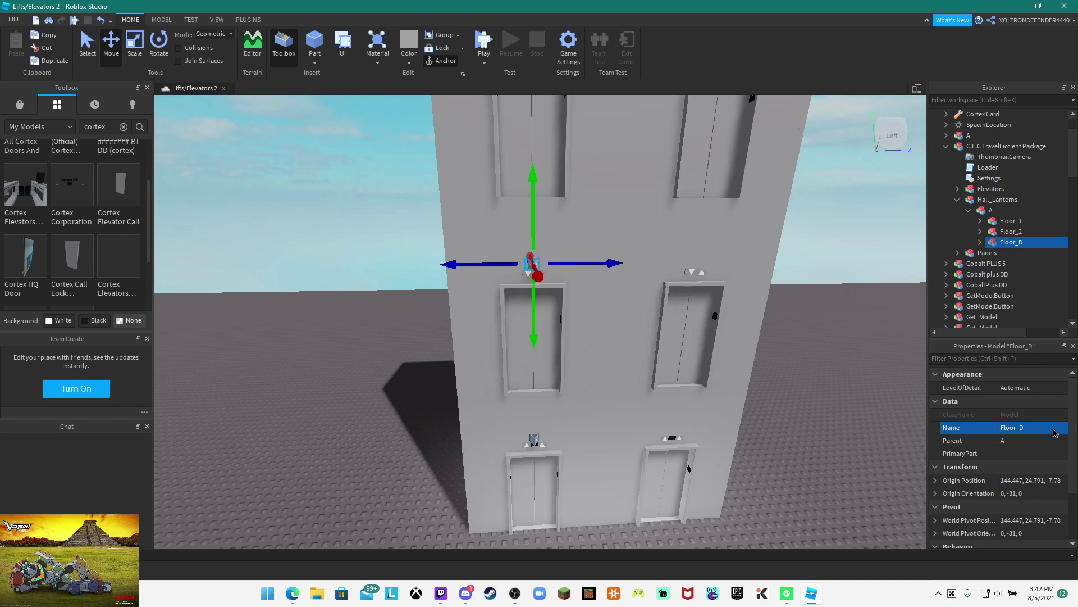
pyautogui.moveTo(822, 236); pyautogui.dragTo(816, 255, button='right')
pyautogui.scroll(3, 820, 235)
pyautogui.scroll(-3, 815, 255)
pyautogui.click(1054, 430)
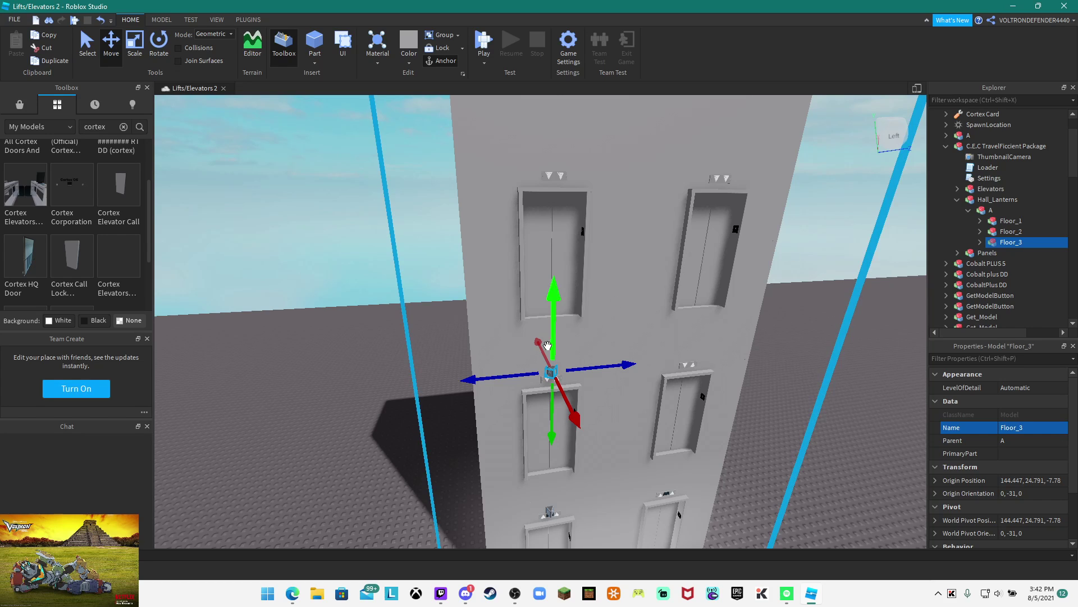
# Raise the Floor_3 lantern above elevator A's third-floor doors, to about Y 39.46
pyautogui.moveTo(552, 340); pyautogui.dragTo(574, 122)
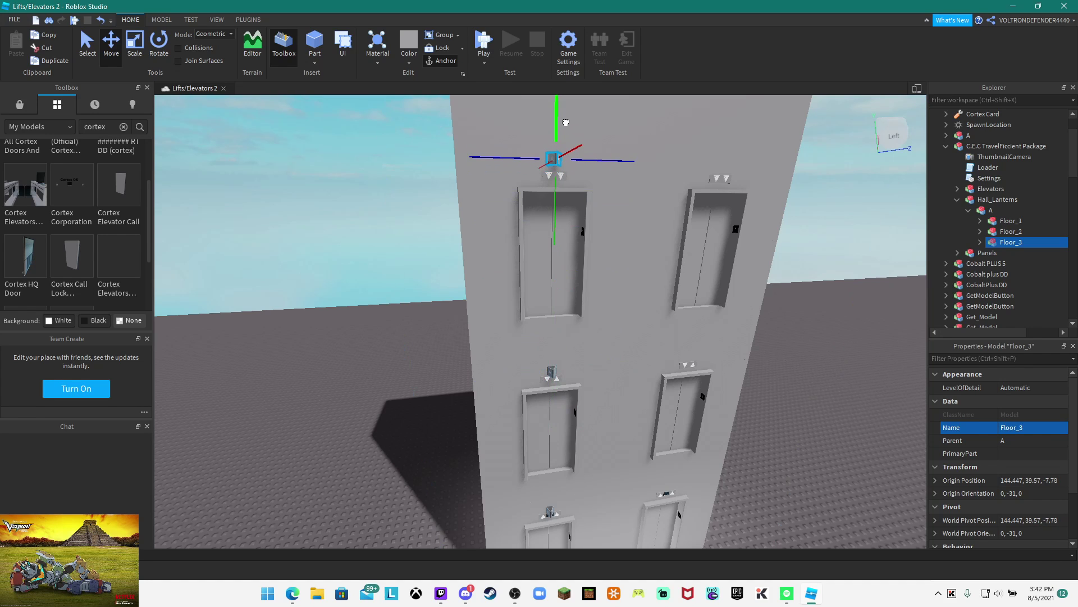
pyautogui.moveTo(565, 122); pyautogui.dragTo(566, 123)
pyautogui.moveTo(566, 124); pyautogui.dragTo(684, 99, button='right')
pyautogui.press('s')
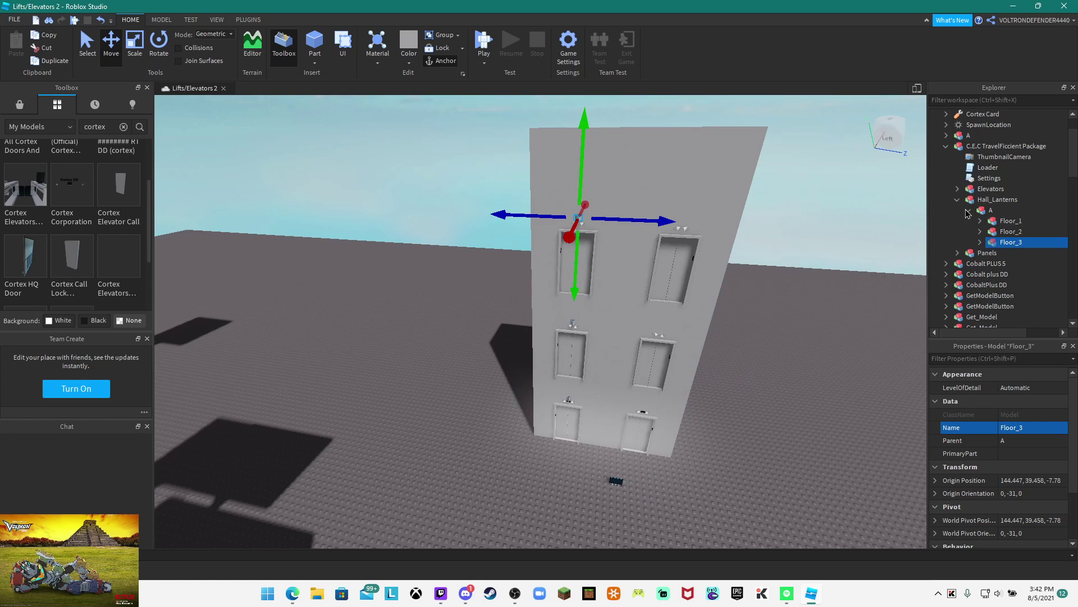
# Duplicate the whole lantern model A inside Hall_Lanterns and rename the copy B
pyautogui.click(968, 213)
pyautogui.click(970, 214)
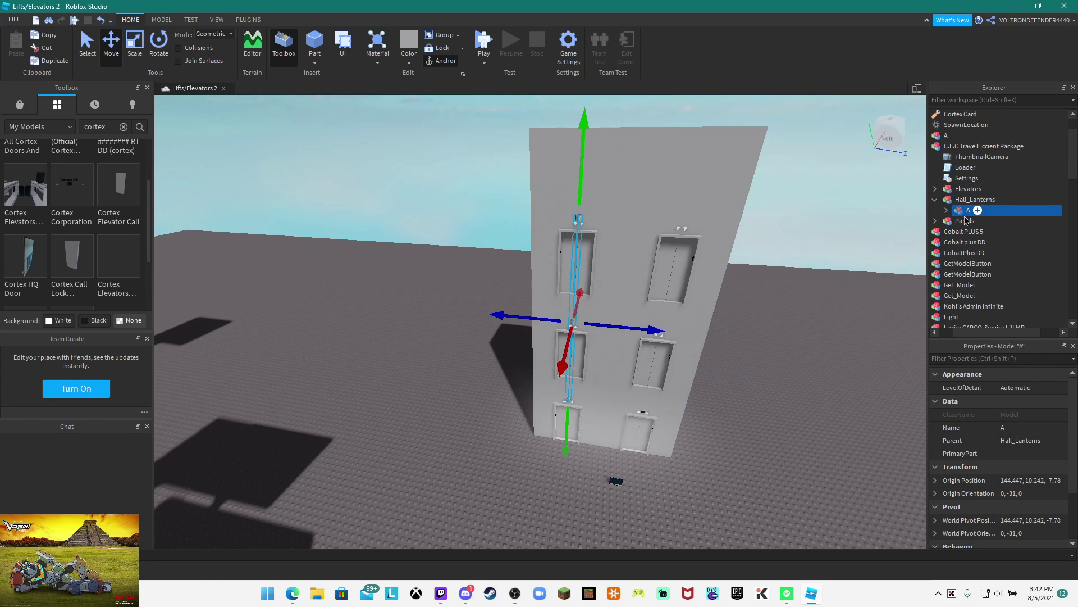
pyautogui.hotkey('ctrl', 'd')
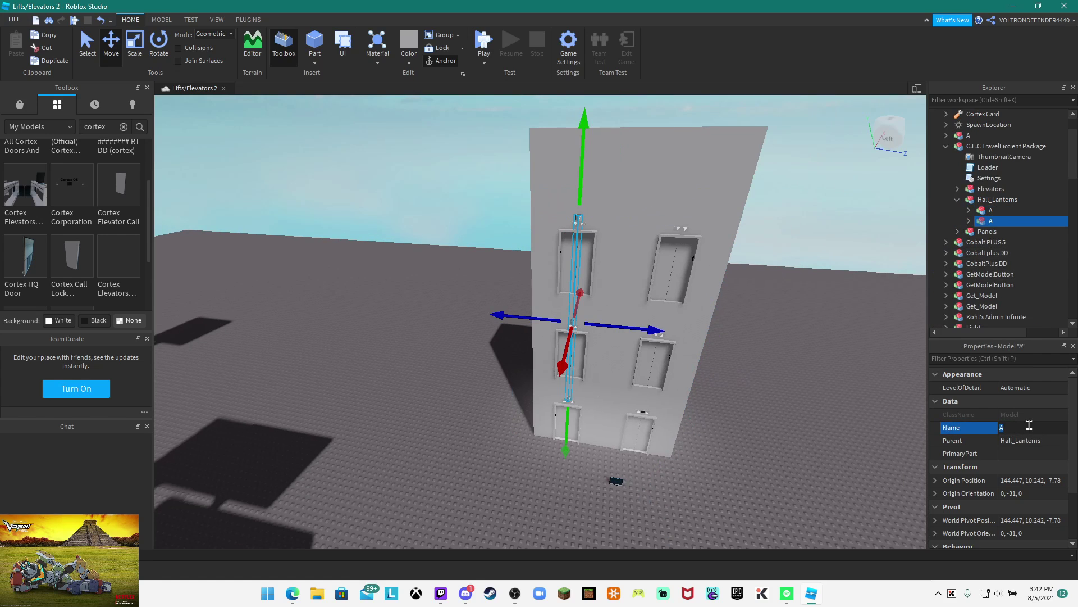
# Move lantern model B above elevator B's doors, at about Z 4.5
pyautogui.press('w')
pyautogui.moveTo(782, 281); pyautogui.dragTo(788, 284, button='right')
pyautogui.moveTo(439, 342); pyautogui.dragTo(627, 364)
pyautogui.press('w')
pyautogui.moveTo(670, 392); pyautogui.dragTo(669, 392, button='right')
pyautogui.moveTo(596, 223); pyautogui.dragTo(609, 229)
pyautogui.moveTo(713, 375); pyautogui.dragTo(714, 375, button='right')
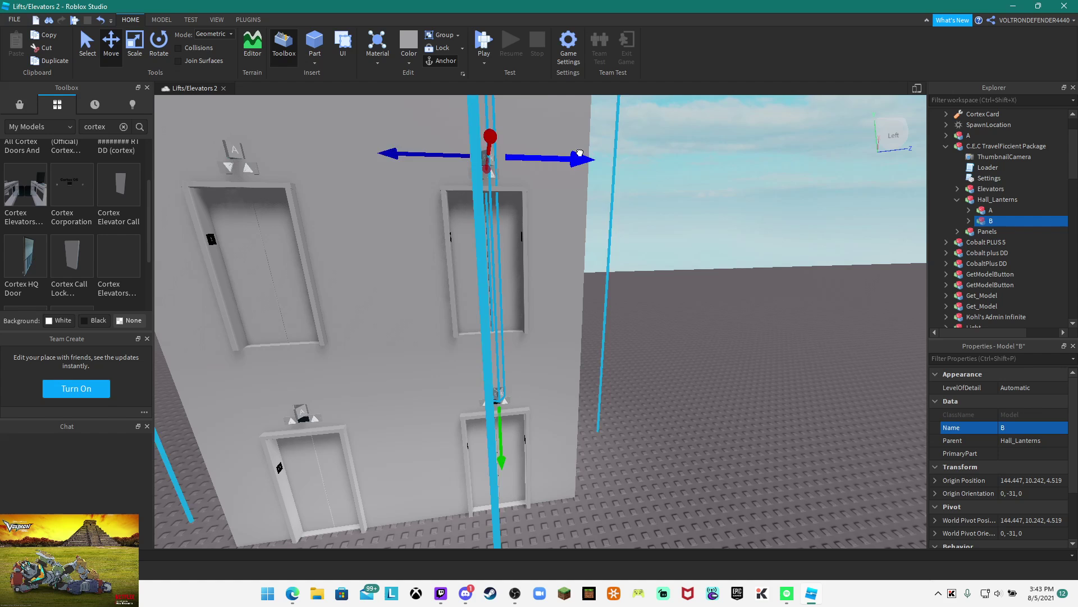
pyautogui.moveTo(583, 158); pyautogui.dragTo(577, 154)
pyautogui.moveTo(677, 251); pyautogui.dragTo(677, 251, button='right')
pyautogui.click(679, 253)
pyautogui.press('a')
pyautogui.press('s')
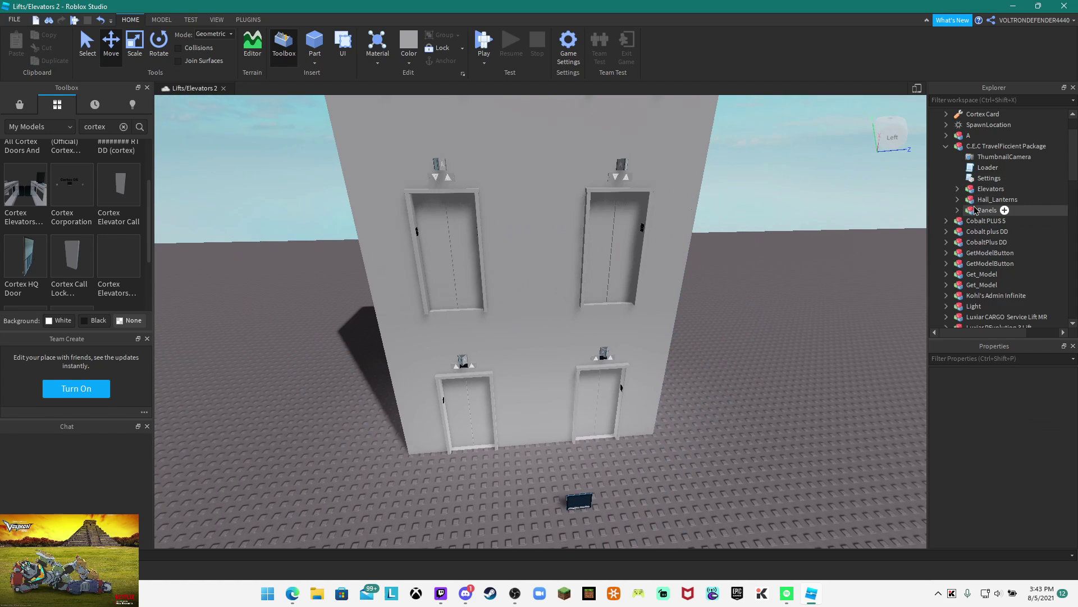
# Move the Panels model against the wall between the two ground-floor doors, at about X 144.6, Z -1.49
pyautogui.click(978, 209)
pyautogui.press('f')
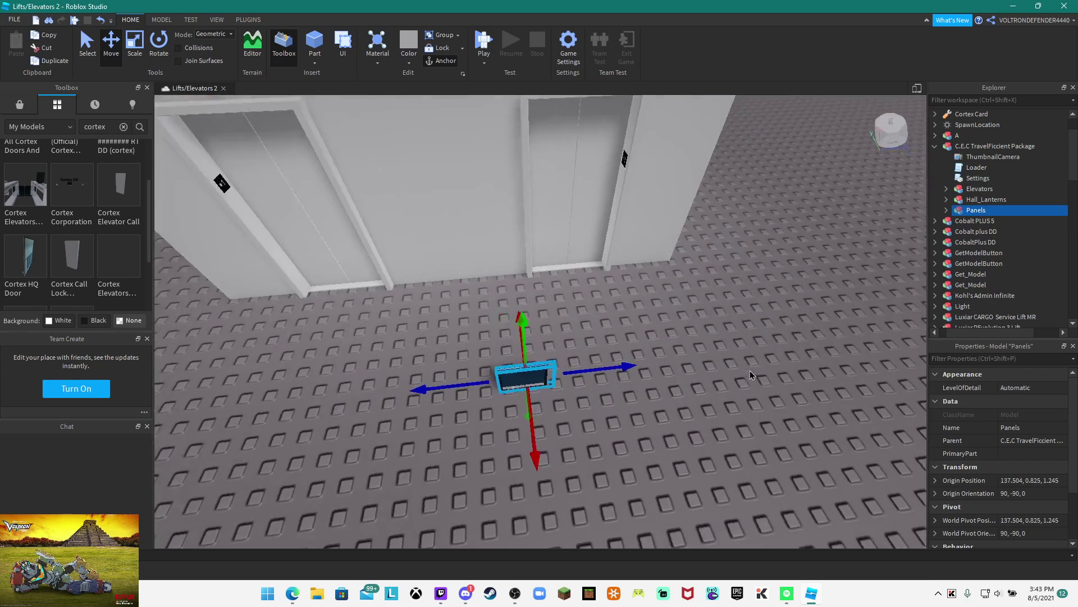
pyautogui.moveTo(528, 429); pyautogui.dragTo(514, 320)
pyautogui.moveTo(522, 317); pyautogui.dragTo(609, 279, button='right')
pyautogui.scroll(5, 634, 285)
pyautogui.moveTo(665, 339); pyautogui.dragTo(576, 337)
pyautogui.moveTo(598, 316); pyautogui.dragTo(599, 319, button='right')
pyautogui.moveTo(611, 426); pyautogui.dragTo(593, 425)
pyautogui.moveTo(602, 368); pyautogui.dragTo(602, 371, button='right')
pyautogui.scroll(-3, 601, 371)
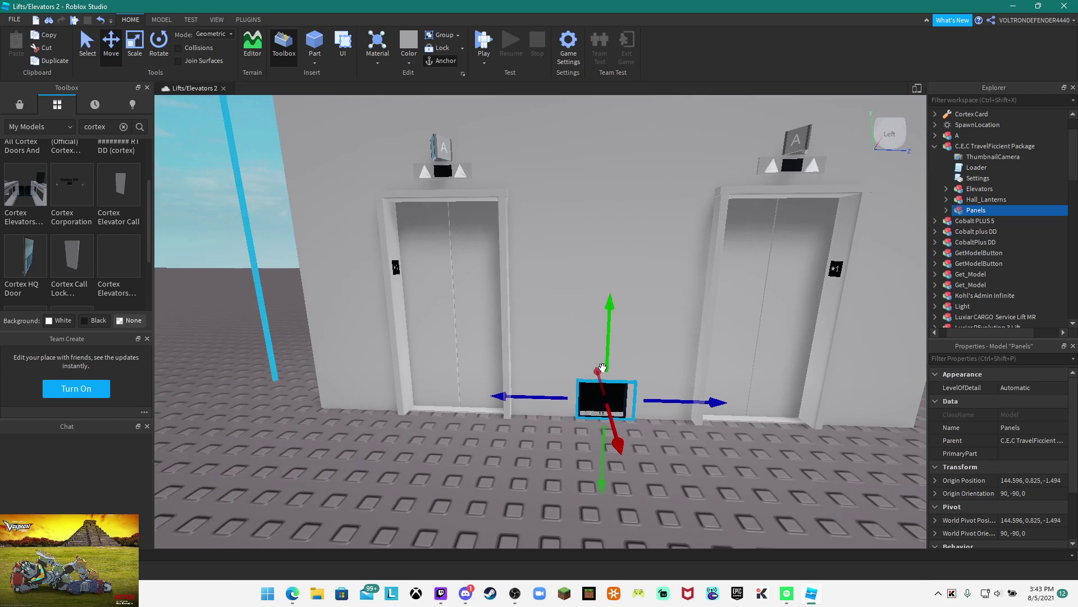
# Raise the Panels model on the wall to about Y 4.35
pyautogui.moveTo(608, 359); pyautogui.dragTo(604, 270)
pyautogui.moveTo(604, 270); pyautogui.dragTo(605, 273, button='right')
pyautogui.press('s')
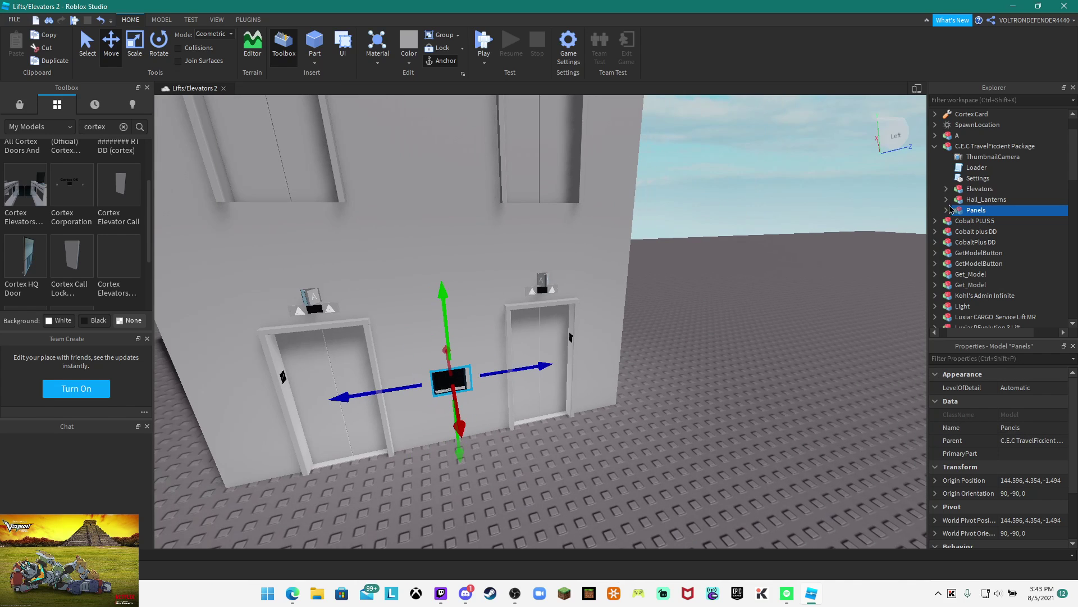
# Duplicate the Floor_1 model inside Panels and rename the copy Floor_2
pyautogui.click(947, 210)
pyautogui.click(980, 220)
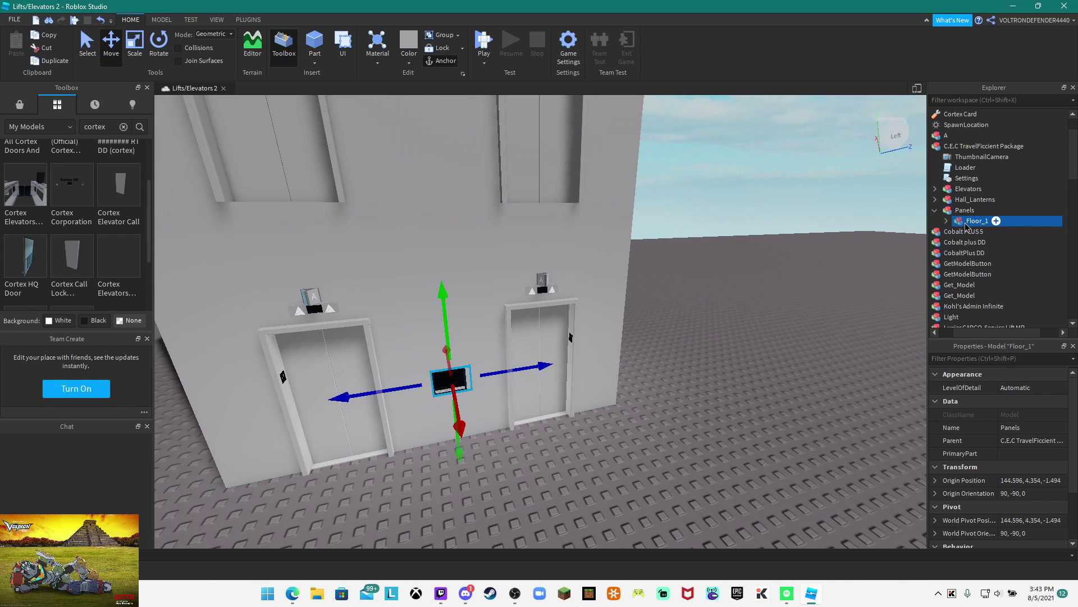
pyautogui.rightClick(980, 221)
pyautogui.click(970, 268)
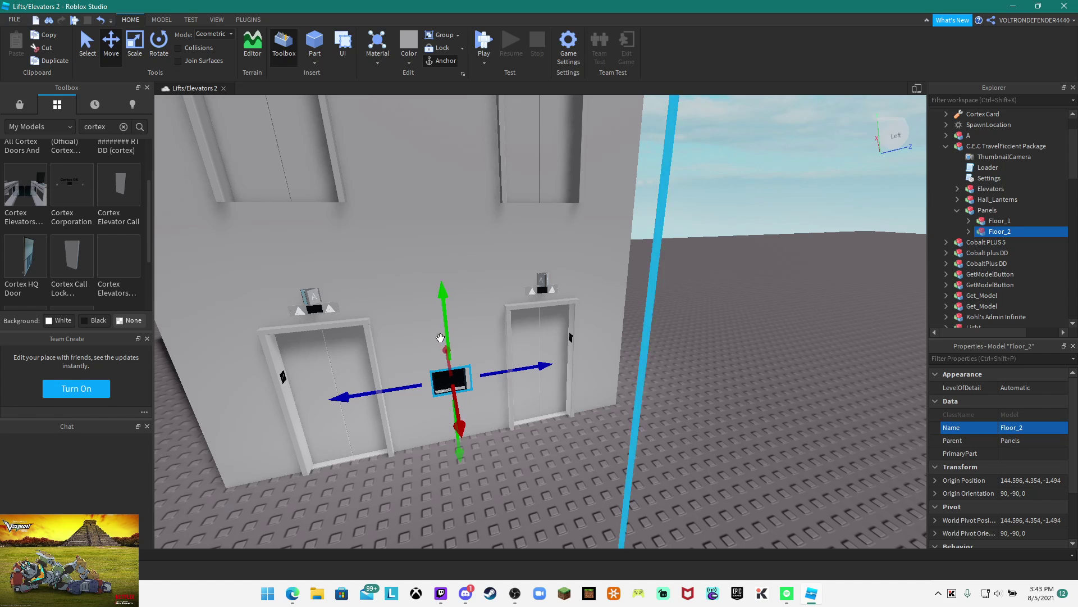
# Raise the Floor_2 panel between the second-floor doors, to about Y 18.8
pyautogui.moveTo(445, 338); pyautogui.dragTo(437, 200)
pyautogui.press('s')
pyautogui.press('w')
pyautogui.moveTo(437, 200); pyautogui.dragTo(555, 411, button='right')
pyautogui.moveTo(555, 410); pyautogui.dragTo(552, 303)
pyautogui.press('a')
pyautogui.moveTo(638, 303); pyautogui.dragTo(637, 302, button='right')
pyautogui.press('d')
pyautogui.press('w')
pyautogui.press('s')
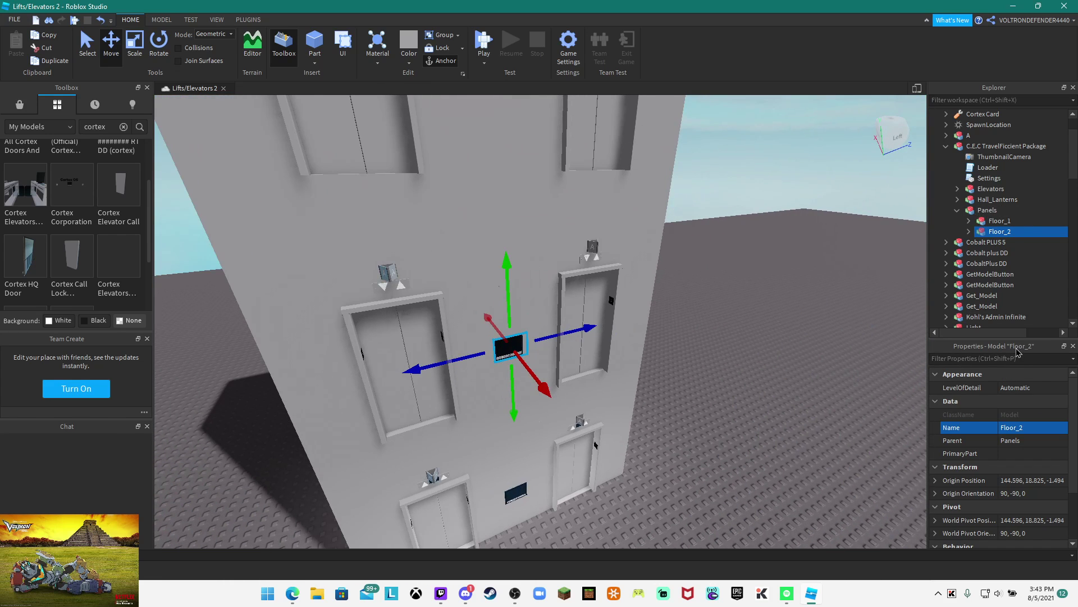
# Duplicate the Floor_2 panel and raise the copy to about Y 30
pyautogui.hotkey('ctrl', 'd')
pyautogui.moveTo(785, 311); pyautogui.dragTo(784, 311, button='right')
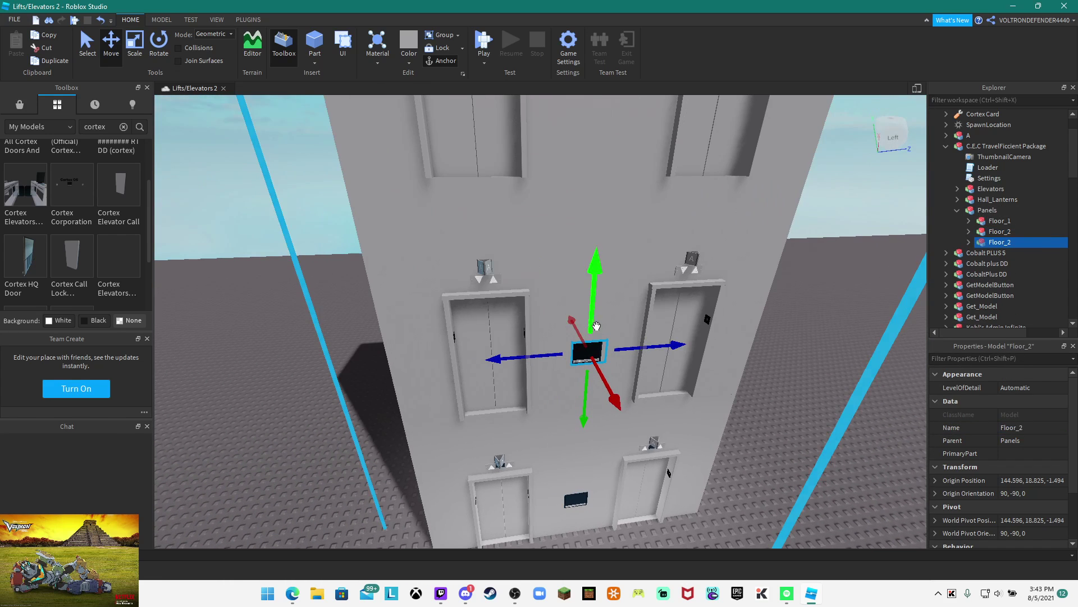
pyautogui.moveTo(594, 309); pyautogui.dragTo(604, 135)
pyautogui.press('s')
pyautogui.press('w')
# Raise the copied panel between the third-floor doors, to about Y 33.8, and rename it Floor_3
pyautogui.moveTo(729, 252); pyautogui.dragTo(729, 252, button='right')
pyautogui.press('s')
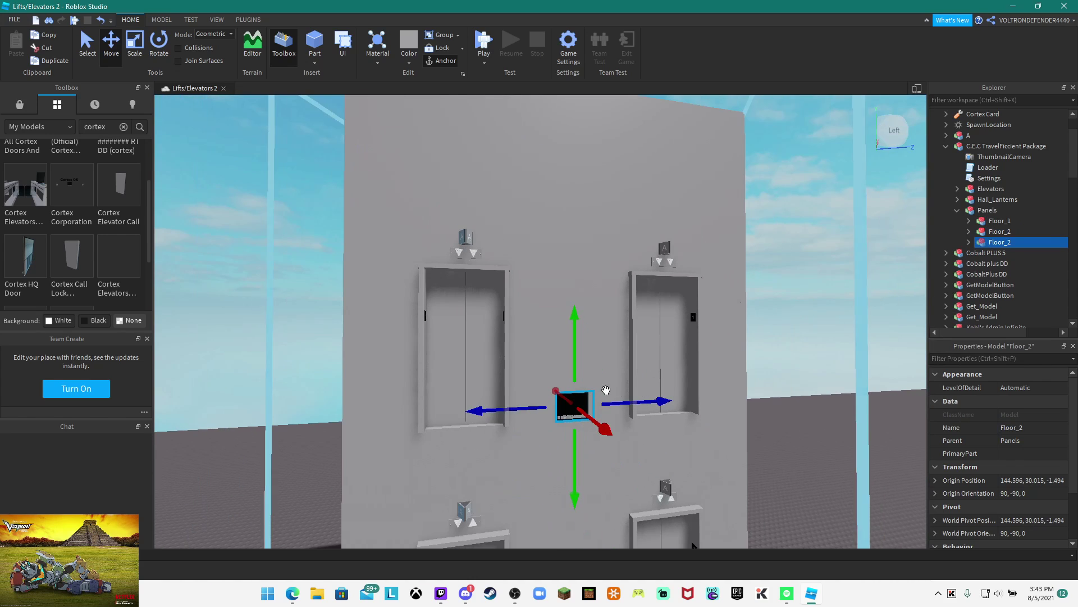
pyautogui.moveTo(570, 358); pyautogui.dragTo(570, 296)
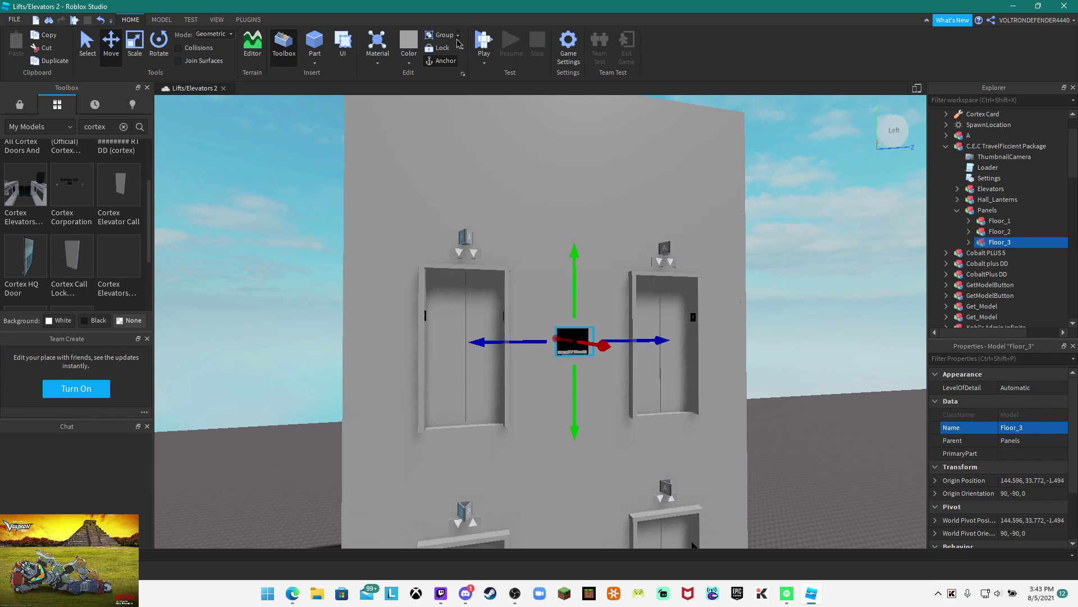
# Move the SpawnLocation onto the ground in front of the Cortex elevator tower
pyautogui.moveTo(655, 138); pyautogui.dragTo(654, 137, button='right')
pyautogui.press('w')
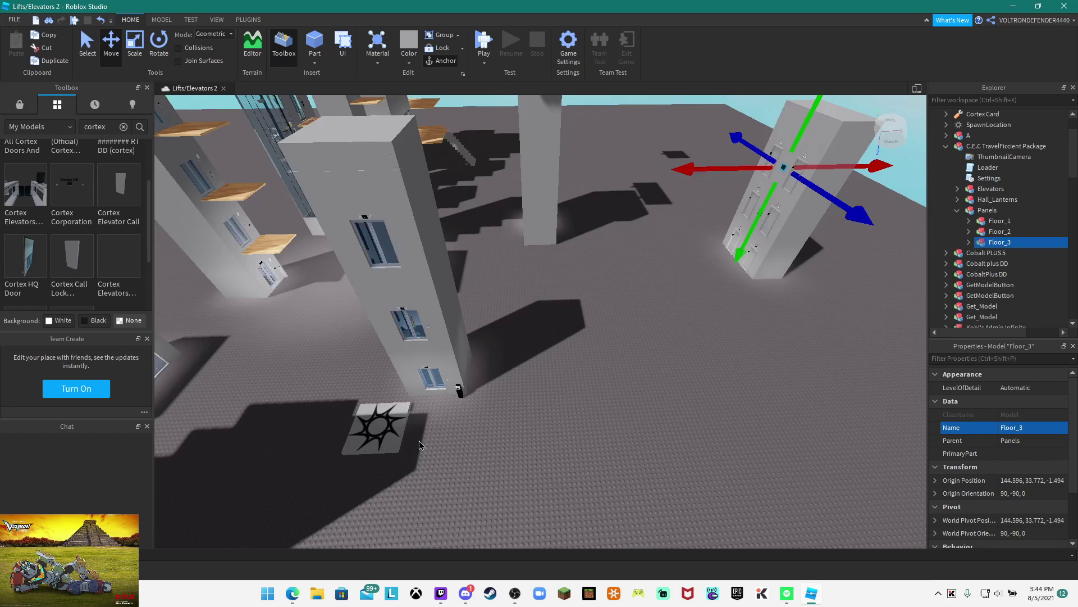
pyautogui.moveTo(388, 430); pyautogui.dragTo(697, 266)
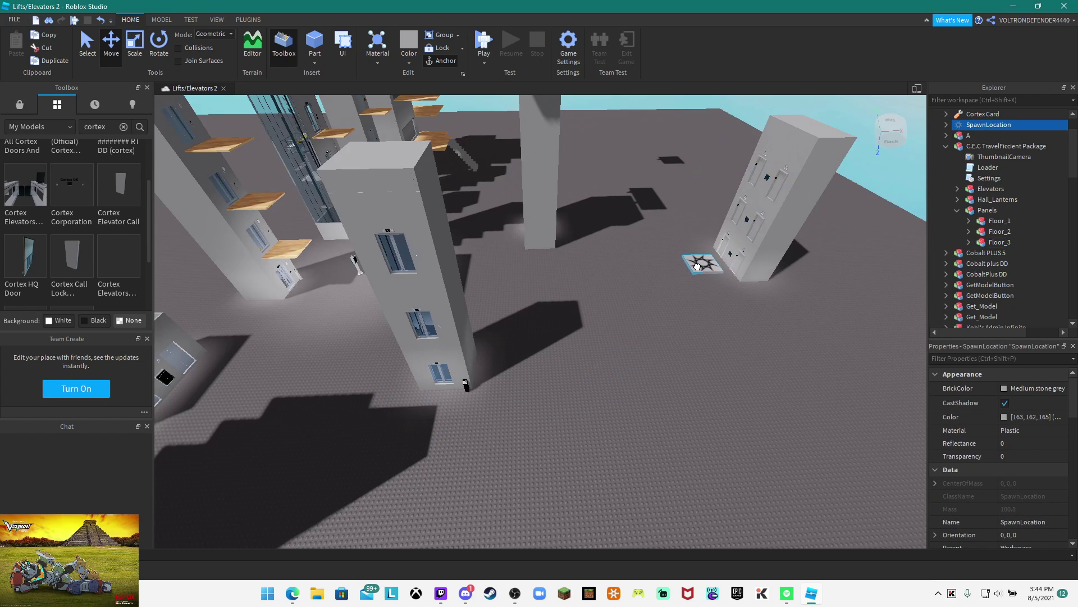
pyautogui.press('f')
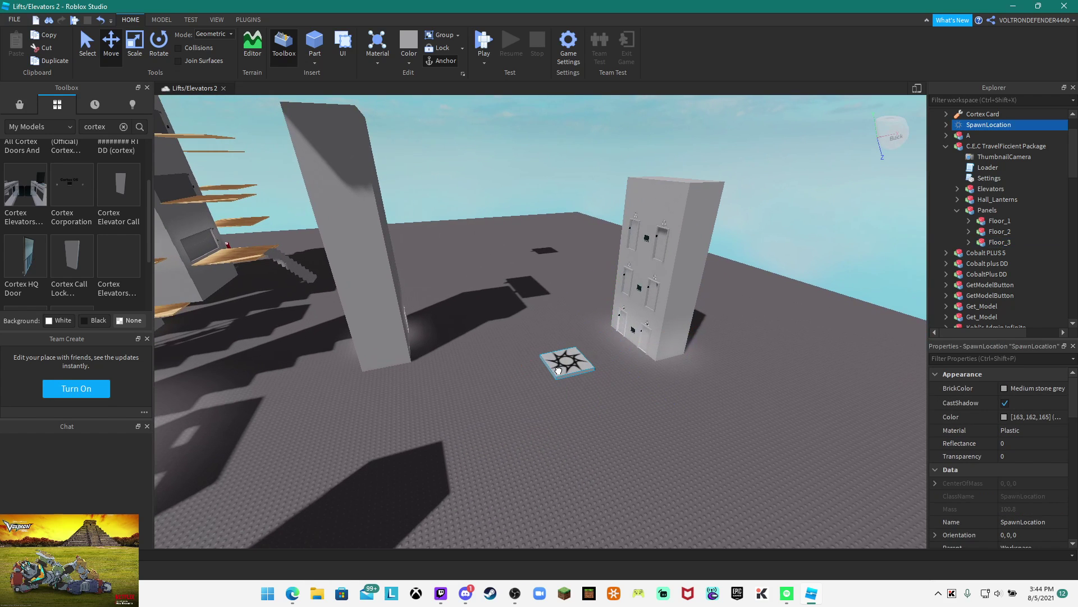
# Start a play test and walk the character up to the first-floor destination panel
pyautogui.click(559, 371)
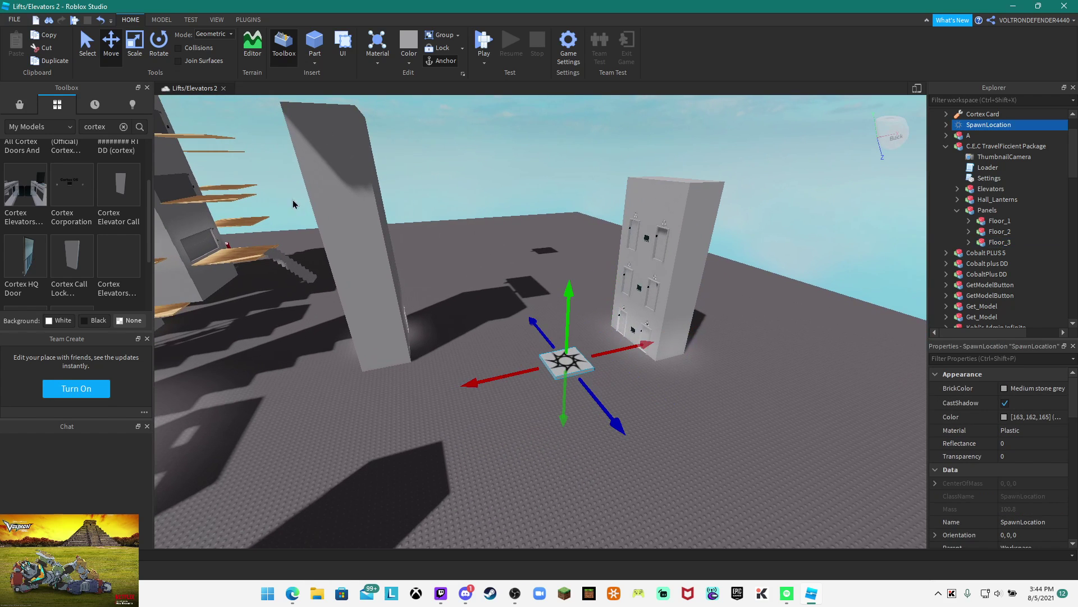
pyautogui.click(477, 44)
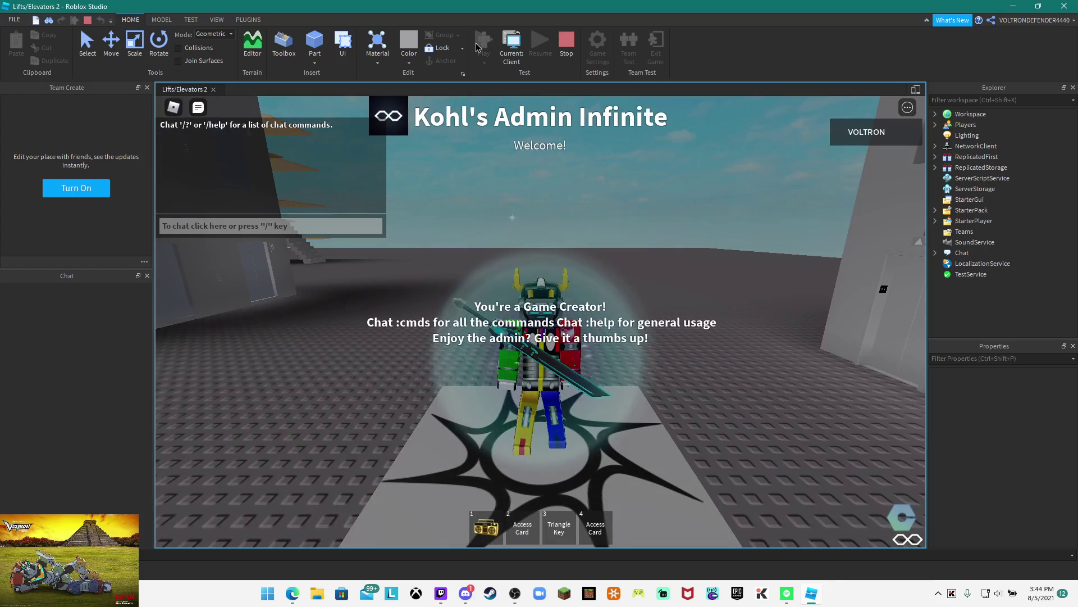
pyautogui.moveTo(605, 134); pyautogui.dragTo(590, 197, button='right')
pyautogui.press('w')
pyautogui.scroll(5, 589, 197)
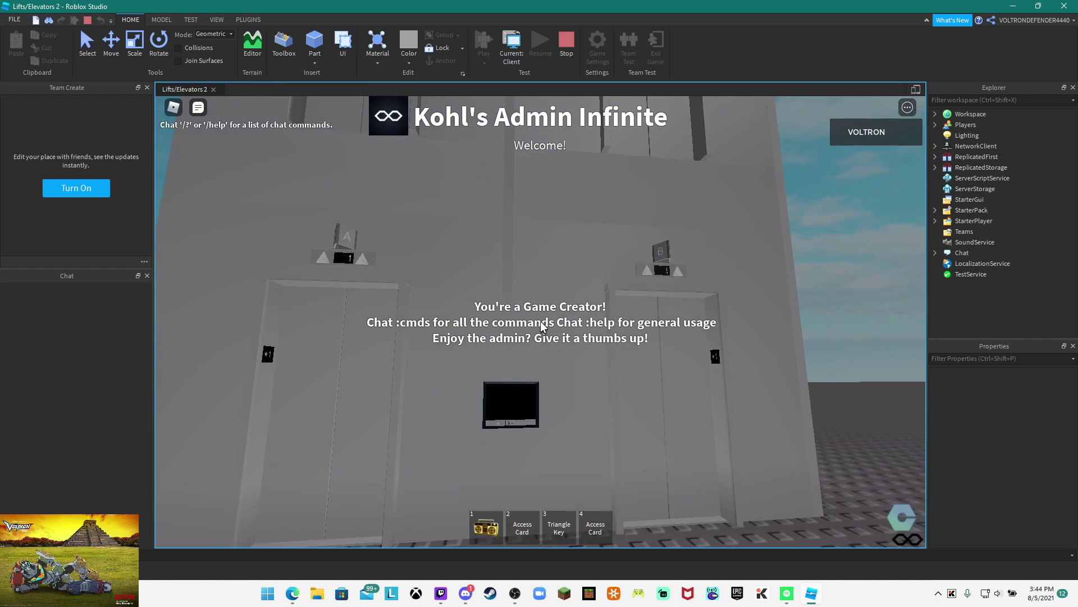
pyautogui.press('w')
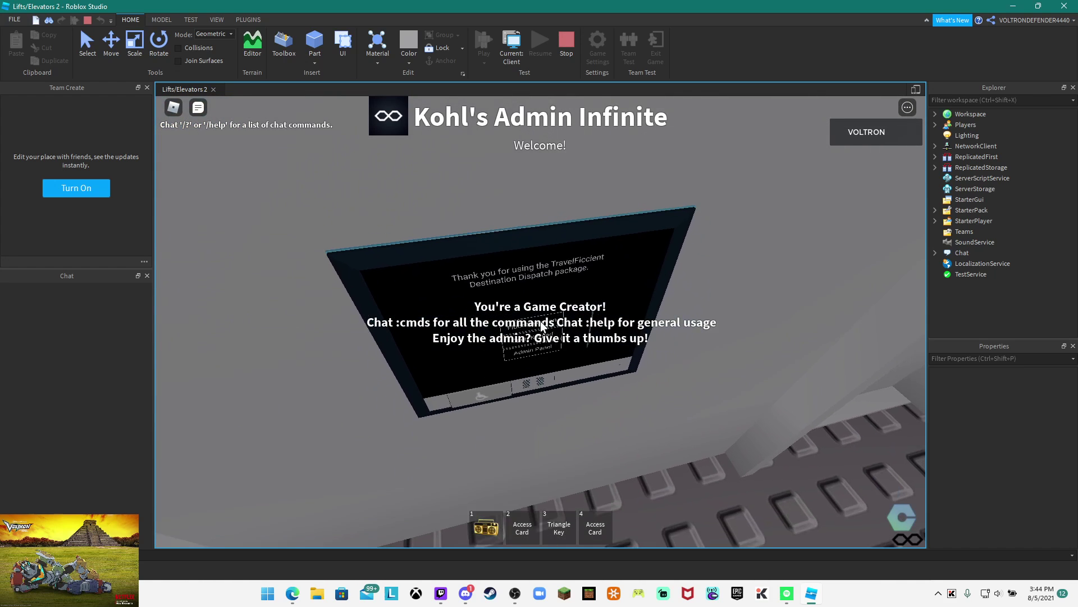
# Request floor 3 on the first-floor destination panel and check the elevator direction it shows against the open car
pyautogui.click(540, 327)
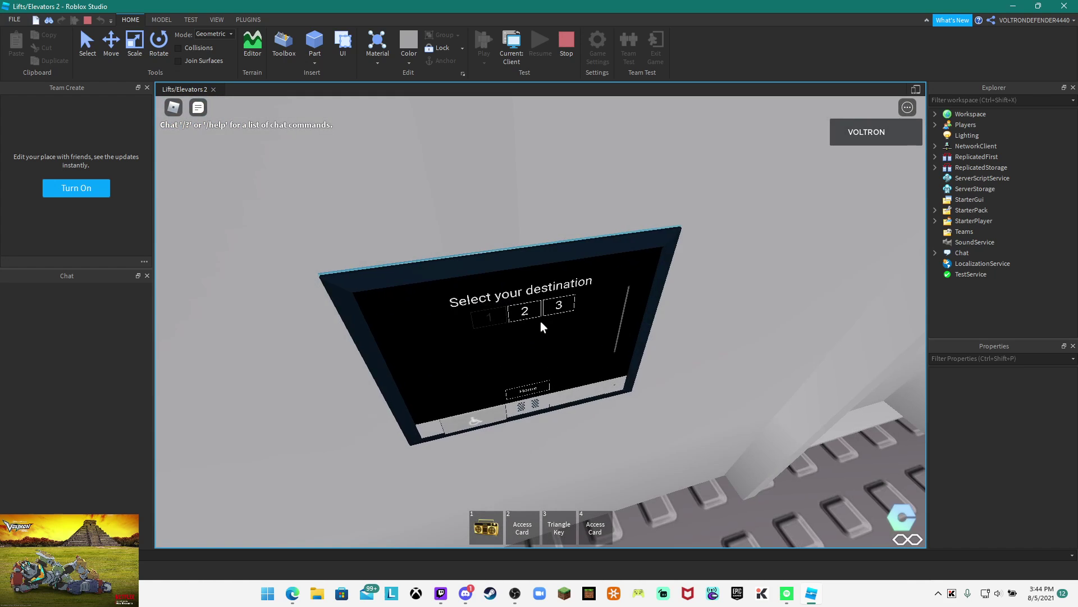
pyautogui.click(541, 322)
pyautogui.press('s')
pyautogui.press('d')
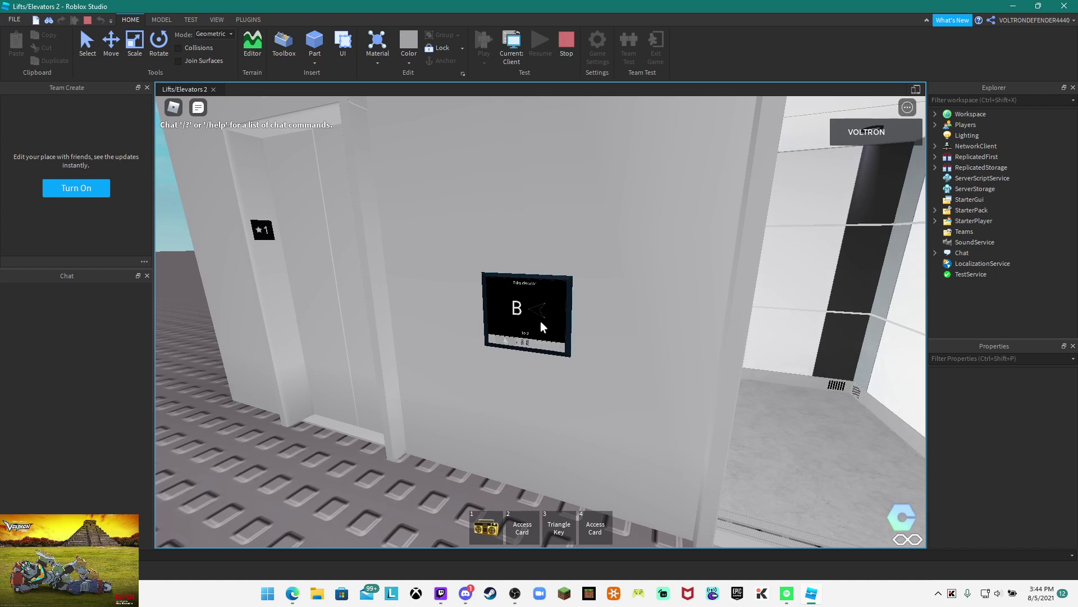
pyautogui.press('d')
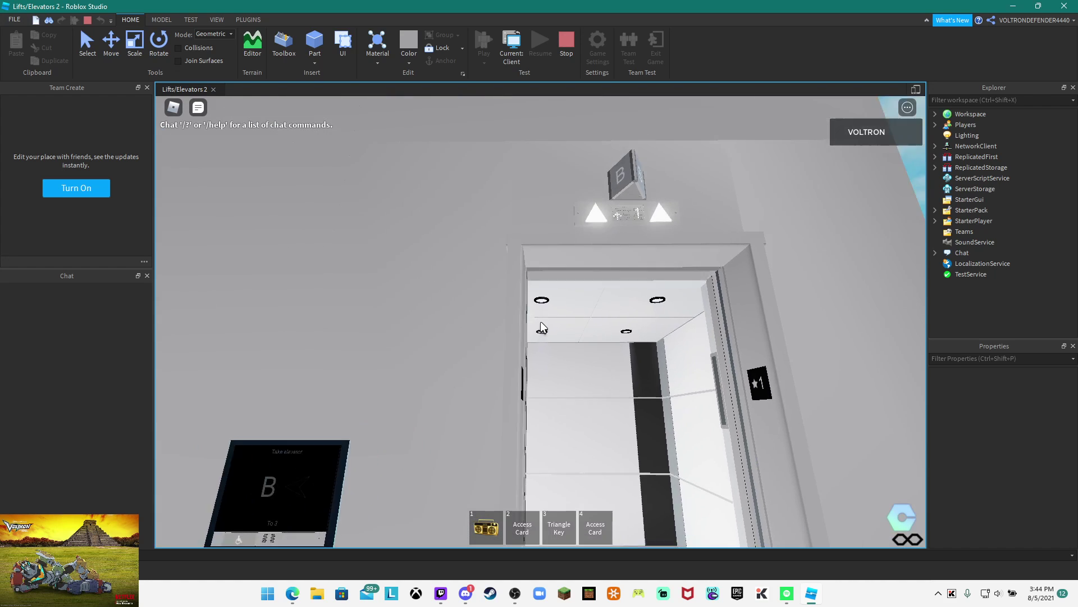
# Board elevator B and examine the destination indicator and car display inside
pyautogui.press('w')
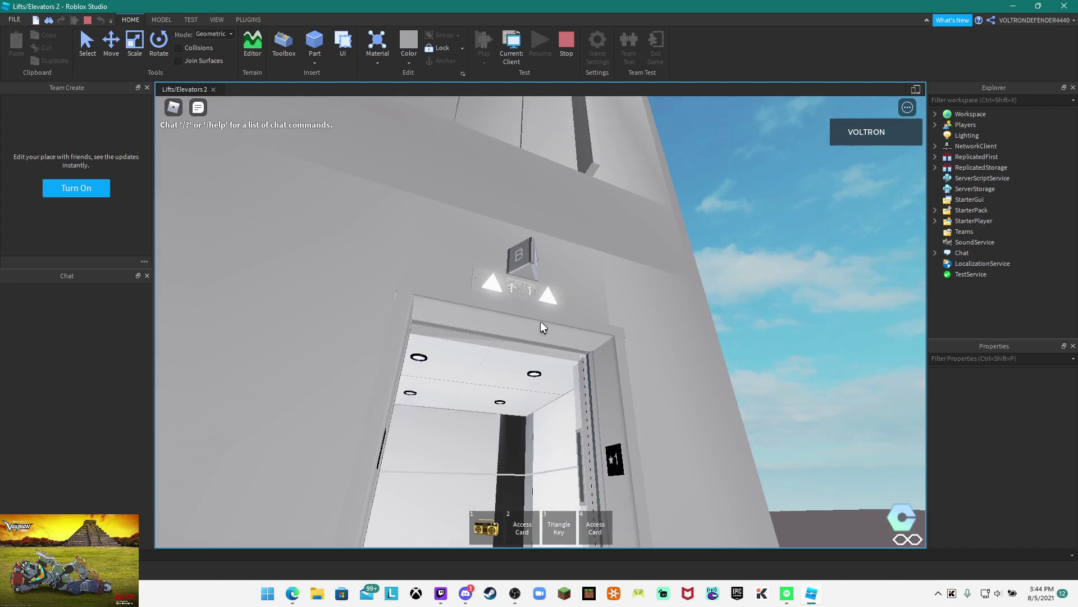
pyautogui.press('w')
pyautogui.press('s')
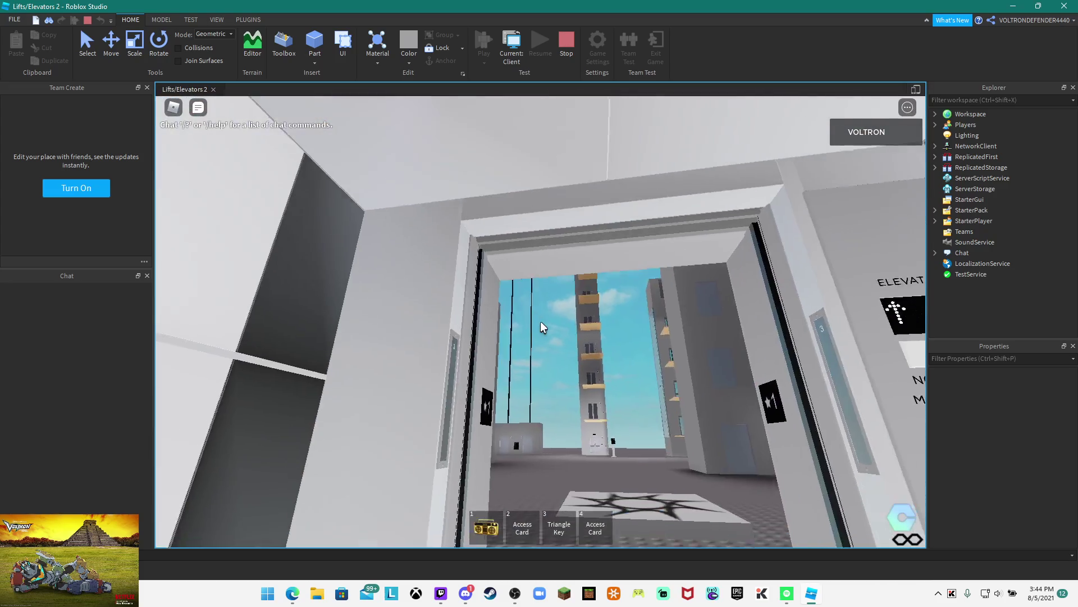
pyautogui.press('w')
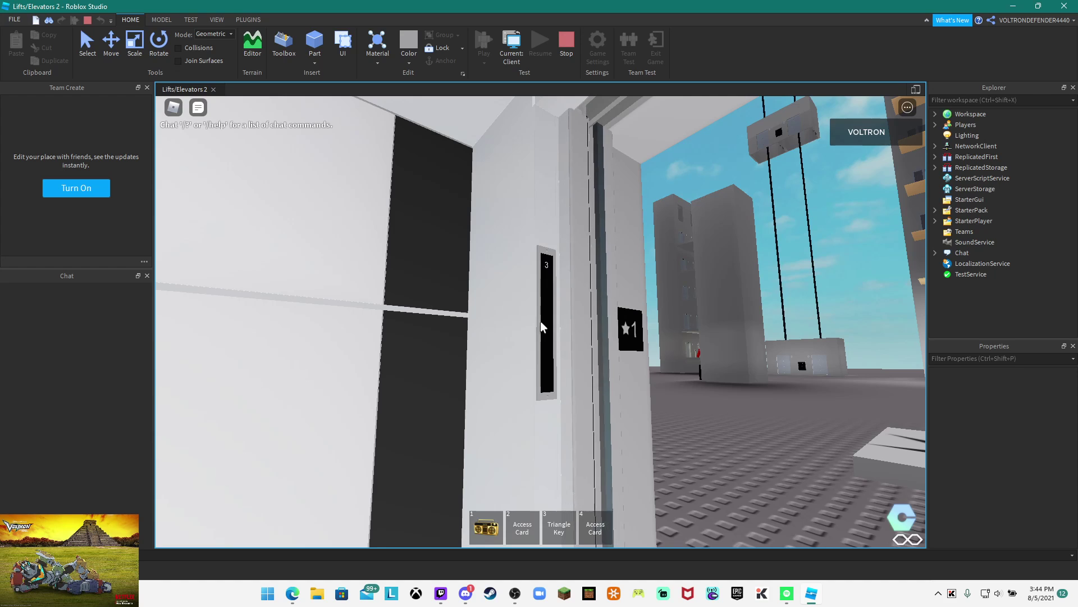
pyautogui.press('s')
pyautogui.press('d')
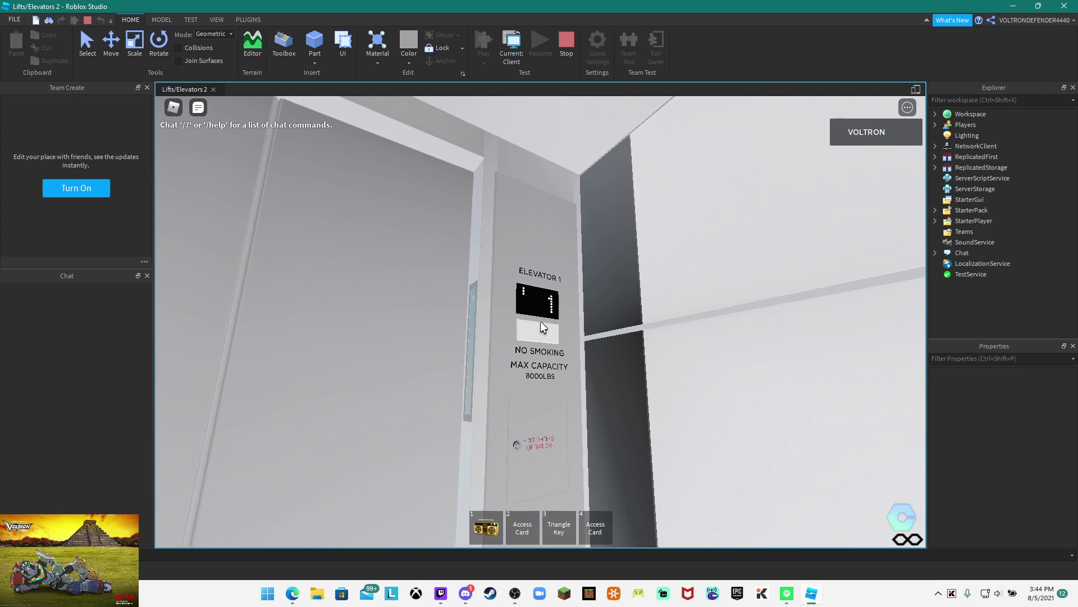
# Ride elevator B up to floor 3, watching the doors and the car's floor display
pyautogui.press('a')
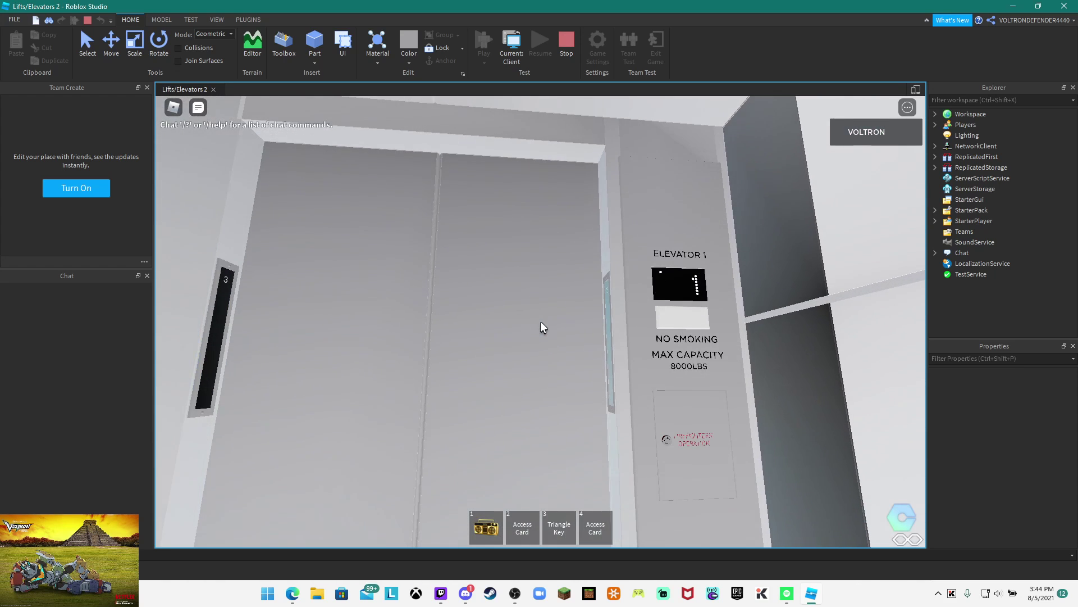
pyautogui.press('w')
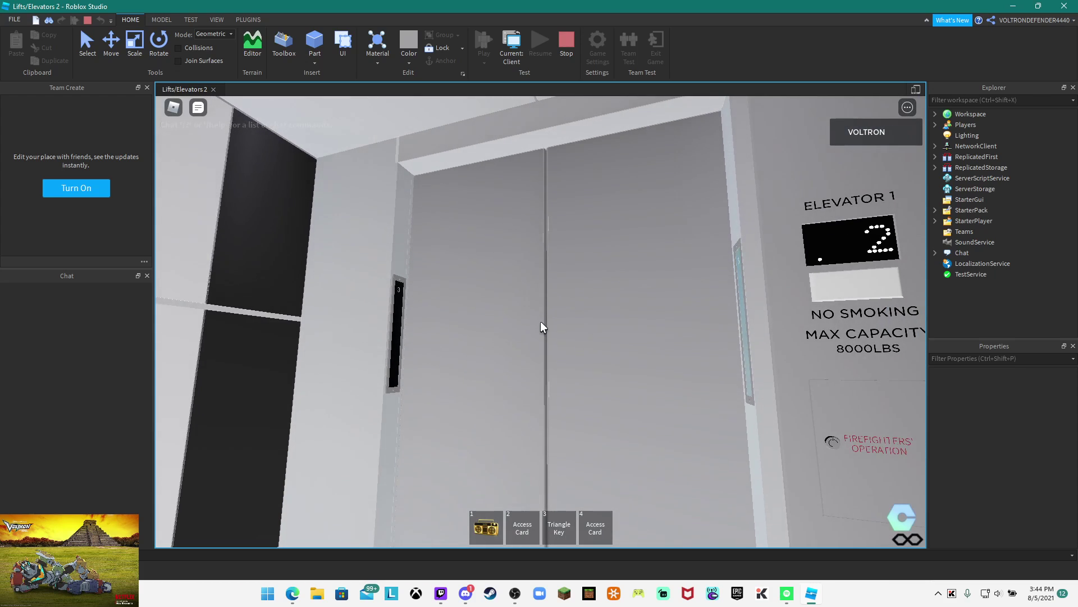
pyautogui.press('d')
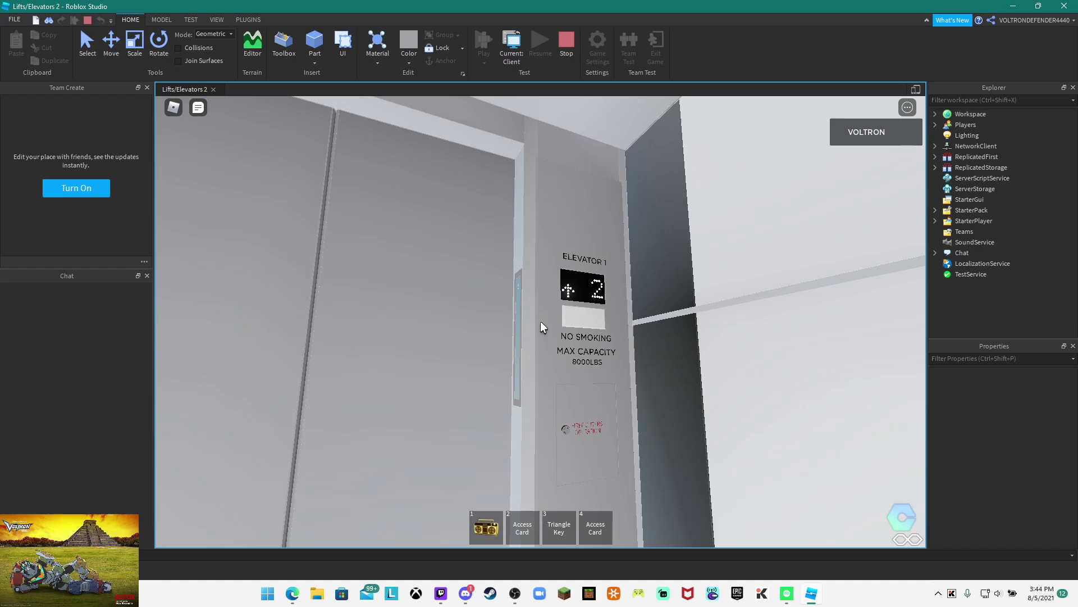
pyautogui.press('w')
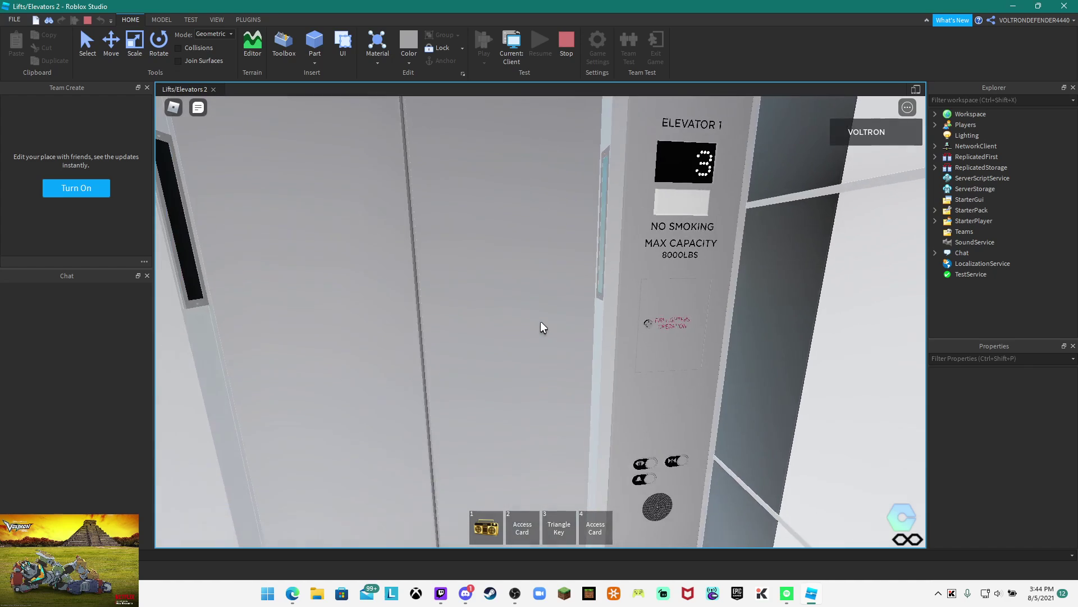
pyautogui.press('s')
pyautogui.press('a')
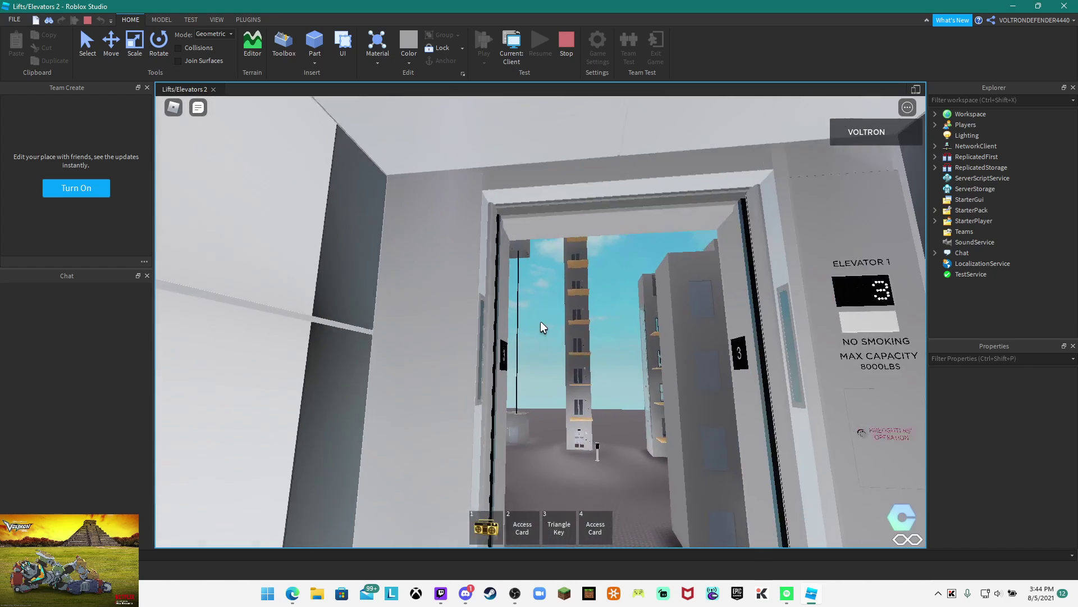
# Step out of the car on the third floor, look back at its doorway and end the play test
pyautogui.press('w')
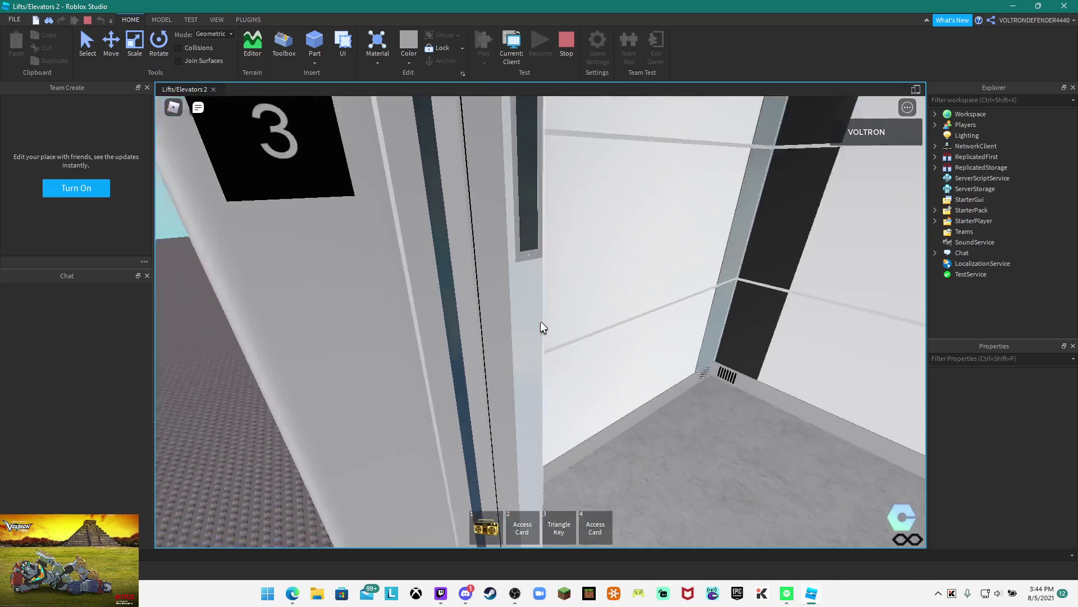
pyautogui.press('s')
pyautogui.scroll(-2, 540, 321)
pyautogui.scroll(-2, 553, 323)
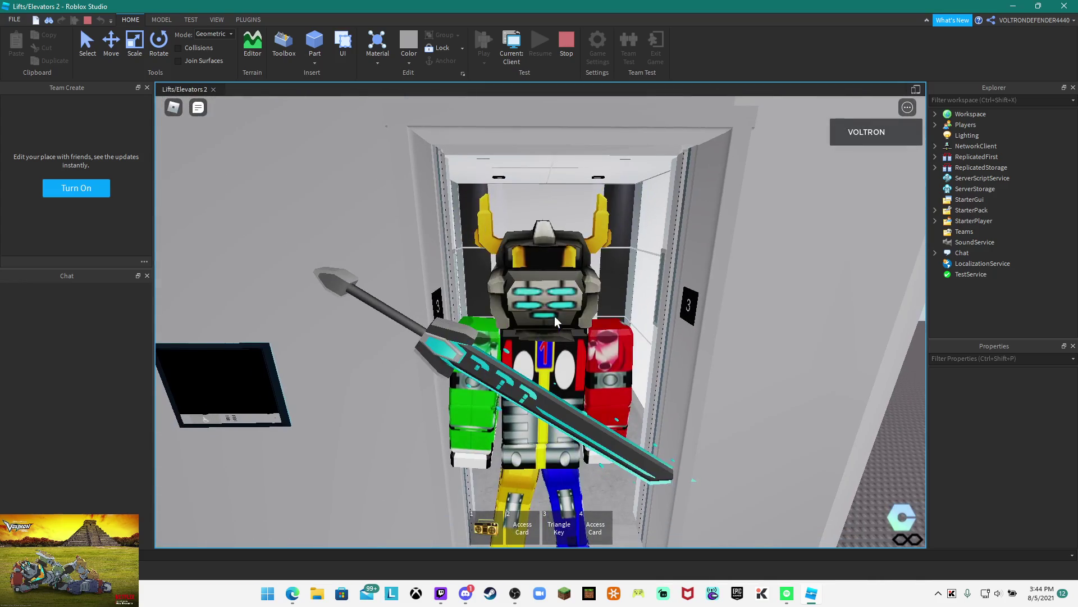
pyautogui.click(567, 47)
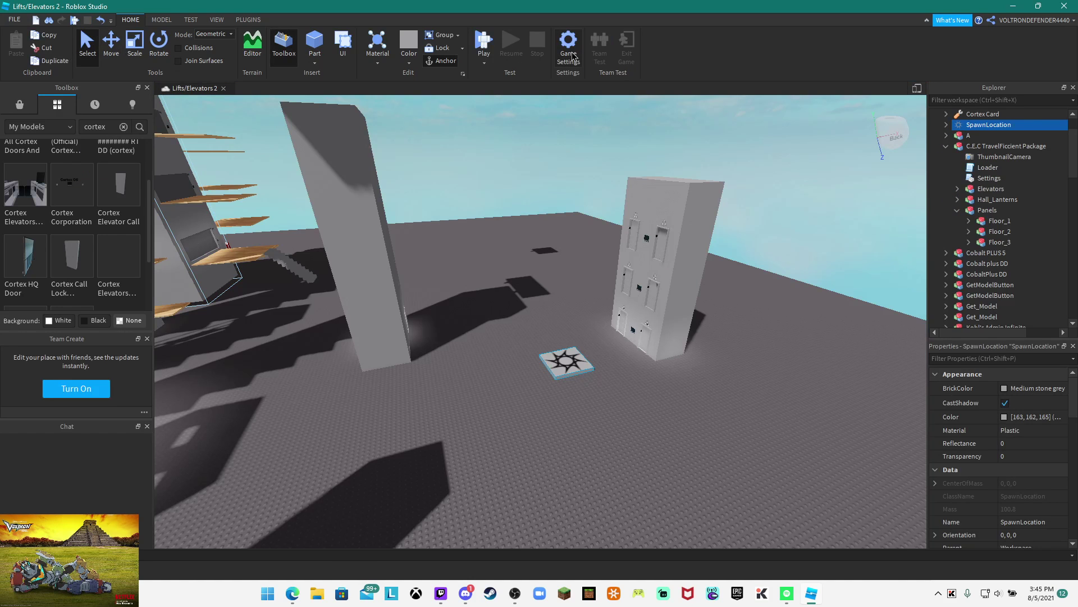
# Delete the Floor_2 and Floor_3 panels from the package's Panels group
pyautogui.press('w')
pyautogui.moveTo(713, 356); pyautogui.dragTo(710, 404, button='right')
pyautogui.click(710, 405)
pyautogui.press('w')
pyautogui.press('a')
pyautogui.scroll(-3, 710, 403)
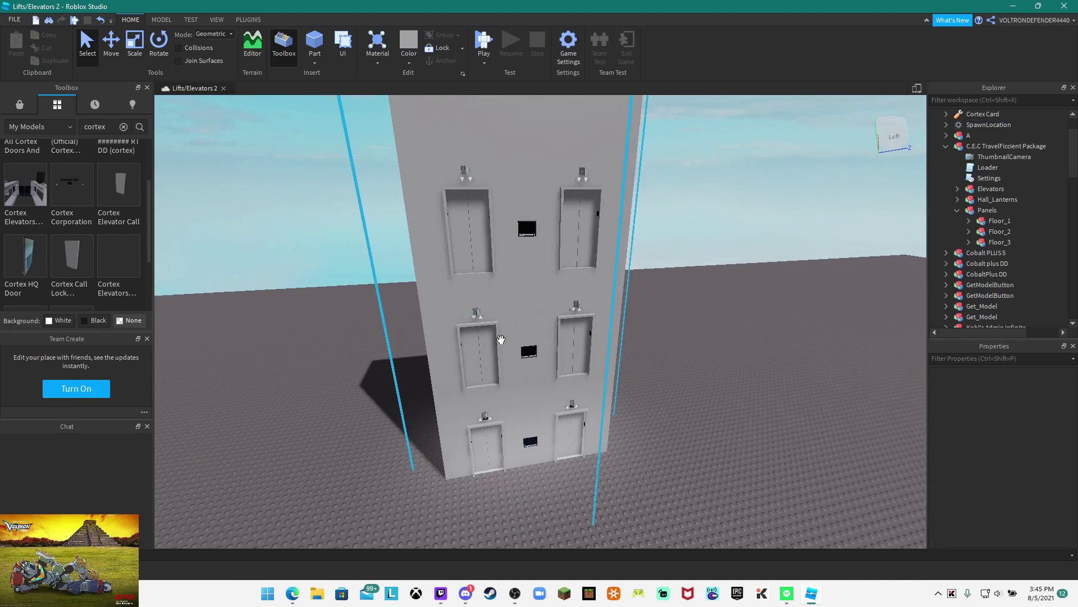
pyautogui.click(502, 338)
pyautogui.click(989, 231)
pyautogui.keyDown('shift'); pyautogui.click(967, 240); pyautogui.keyUp('shift')
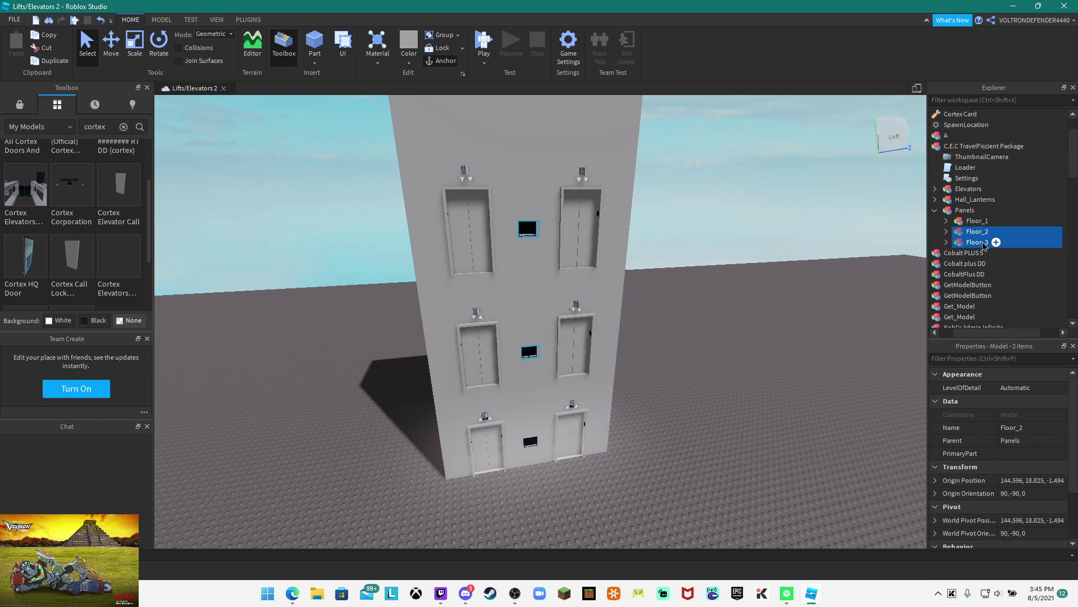
pyautogui.press('Delete')
# In the Floor_1 panel's Settings script, set directional A to "Left" and B to "Right", and close the script
pyautogui.click(969, 221)
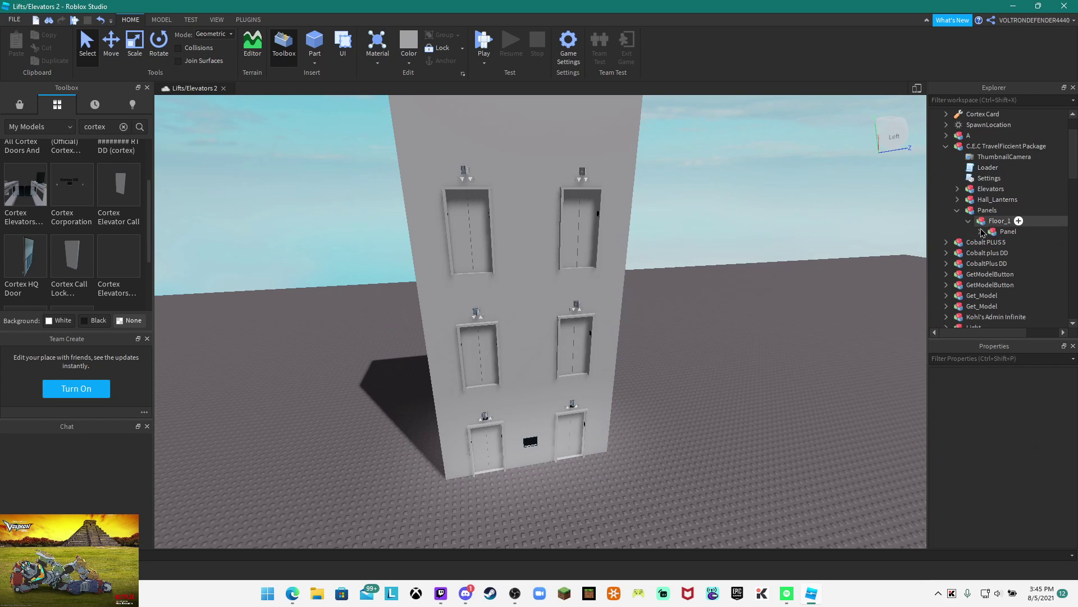
pyautogui.click(980, 232)
pyautogui.doubleClick(1023, 242)
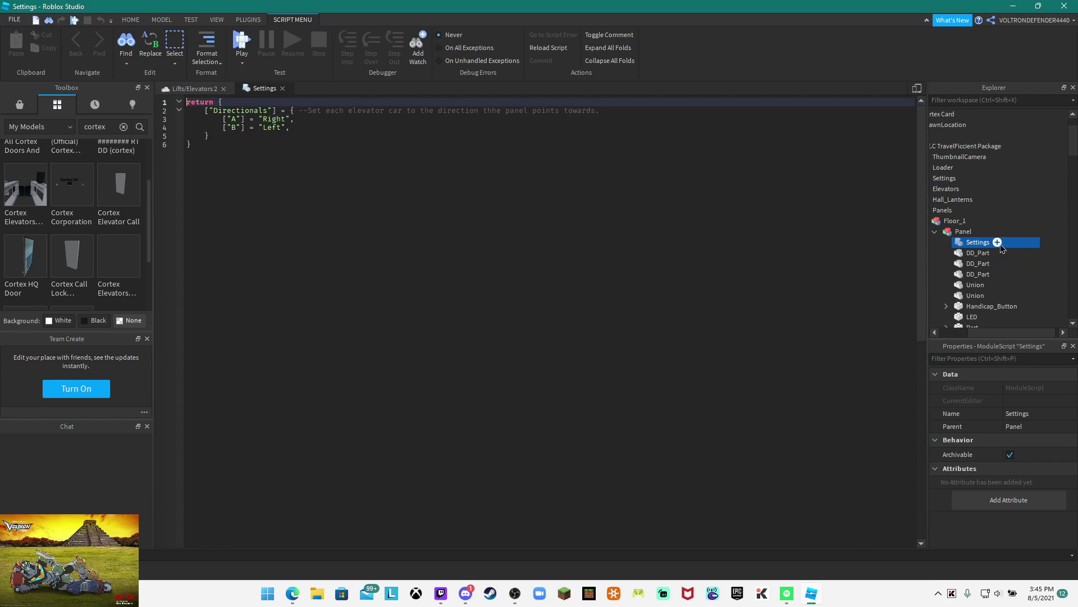
pyautogui.click(292, 118)
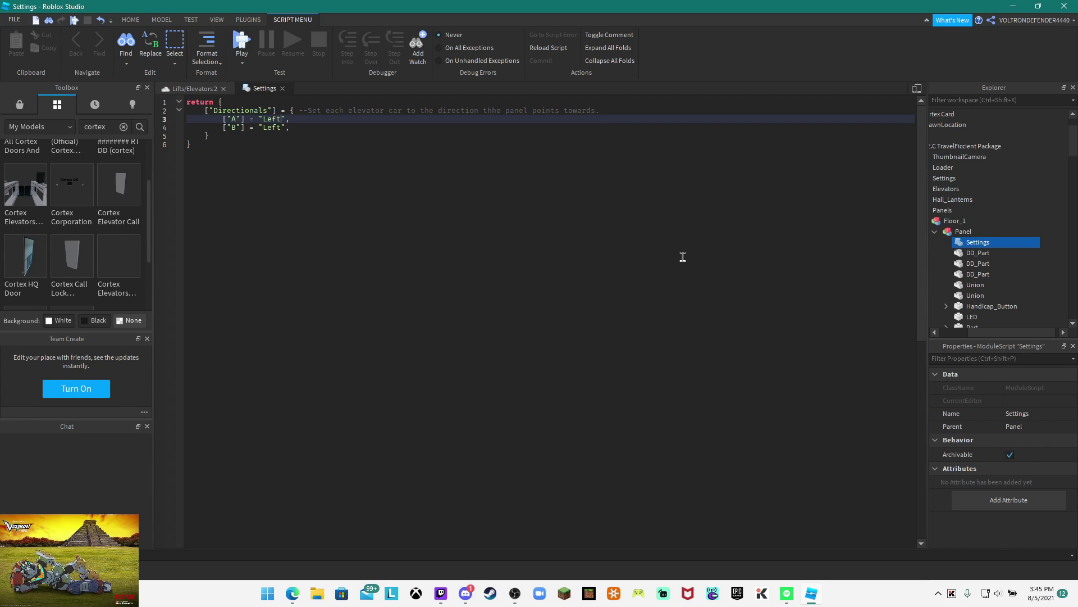
pyautogui.press('Down')
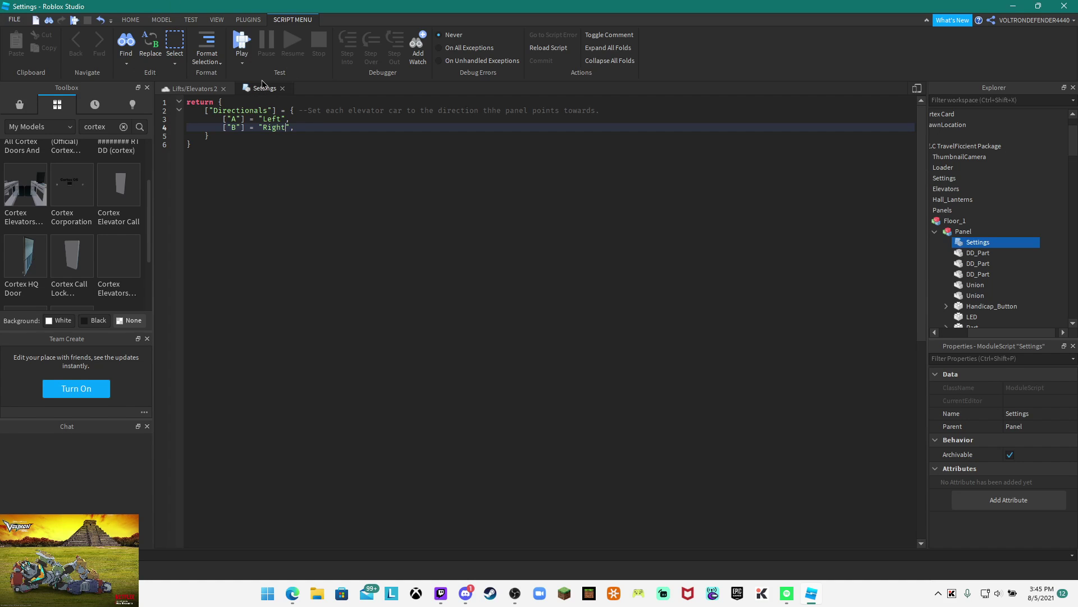
pyautogui.click(283, 89)
# Duplicate the Floor_1 panel and raise the copy between the second-floor doors, to about Y 18.4
pyautogui.moveTo(671, 471); pyautogui.dragTo(671, 471, button='right')
pyautogui.press('w')
pyautogui.press('s')
pyautogui.click(935, 232)
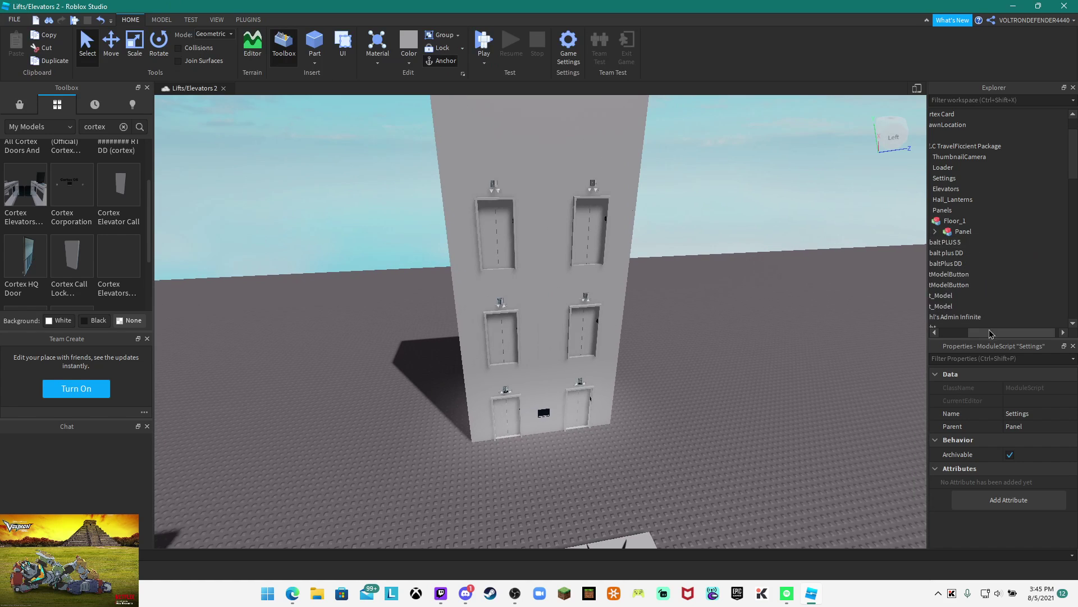
pyautogui.moveTo(989, 333); pyautogui.dragTo(961, 332)
pyautogui.click(969, 222)
pyautogui.click(982, 224)
pyautogui.hotkey('ctrl', 'd')
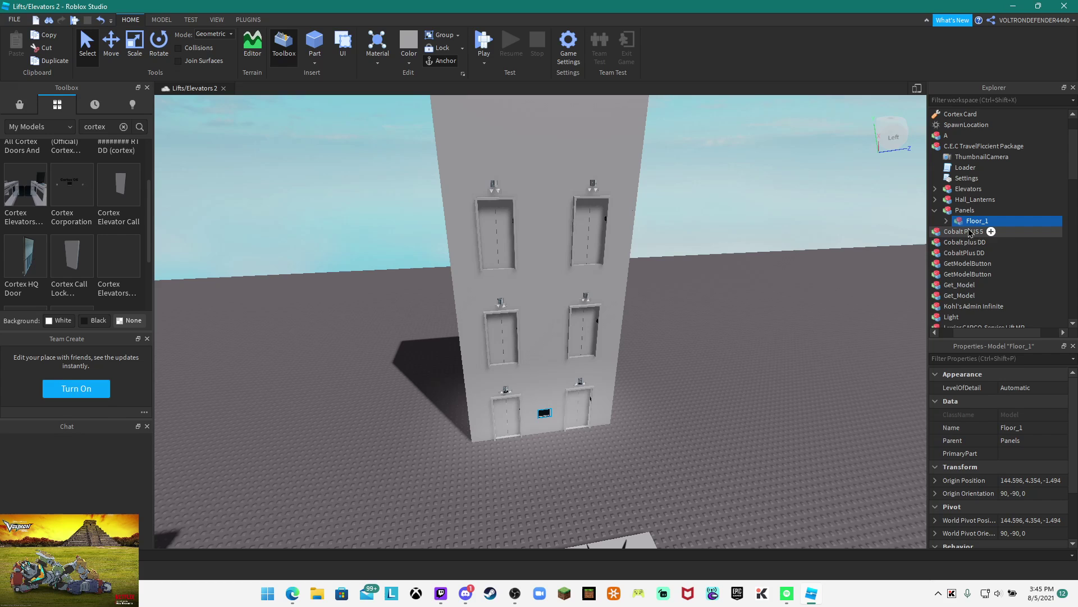
pyautogui.click(111, 42)
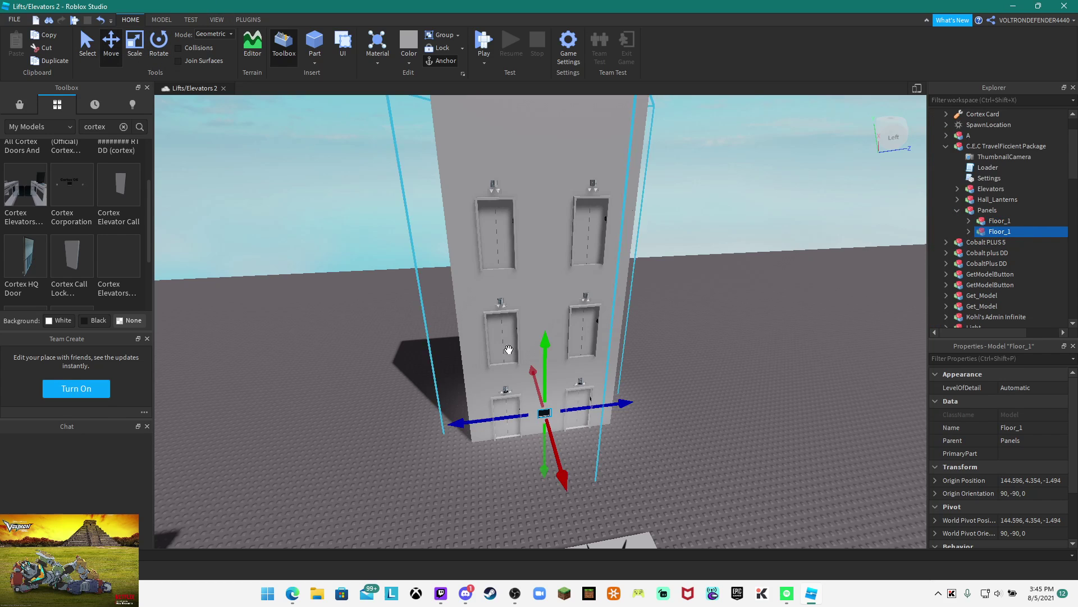
pyautogui.moveTo(557, 357); pyautogui.dragTo(557, 282)
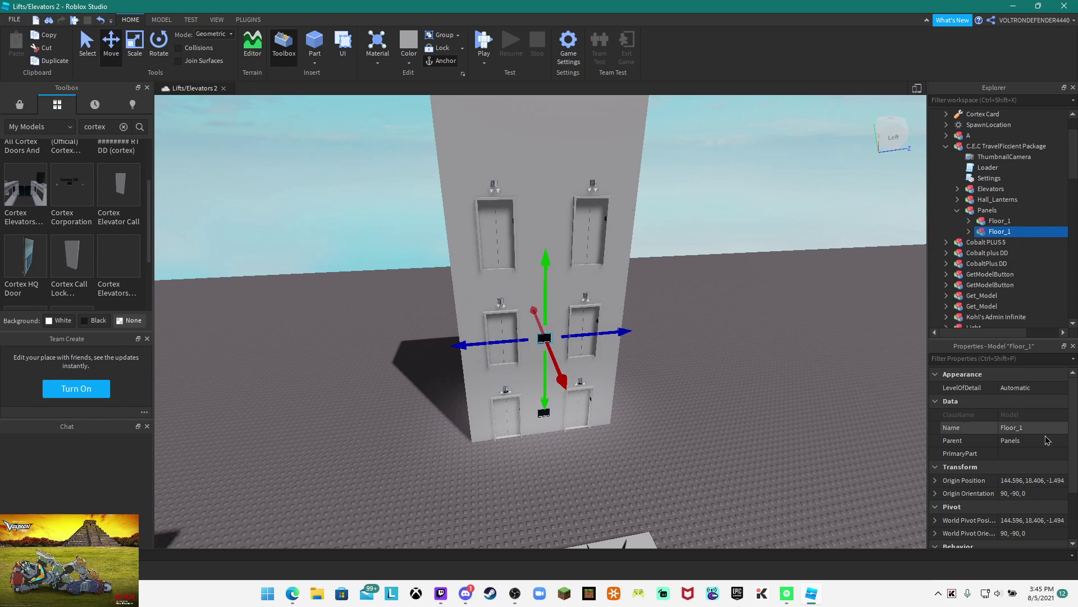
# Rename the raised second-floor panel to Floor_2
pyautogui.click(1064, 428)
pyautogui.press('BackSpace')
pyautogui.write('3')
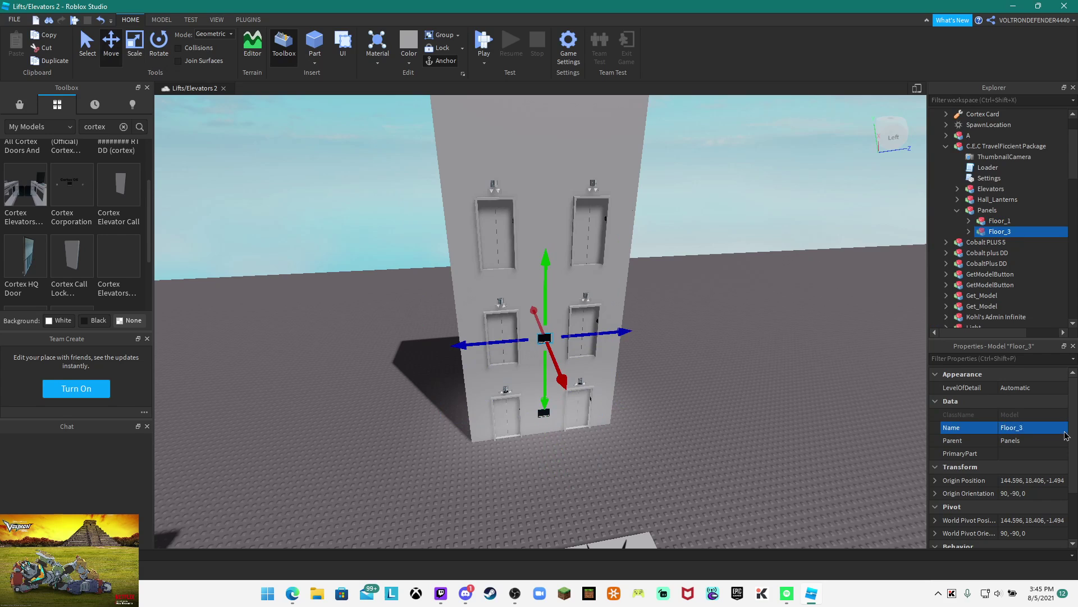
pyautogui.press('Return')
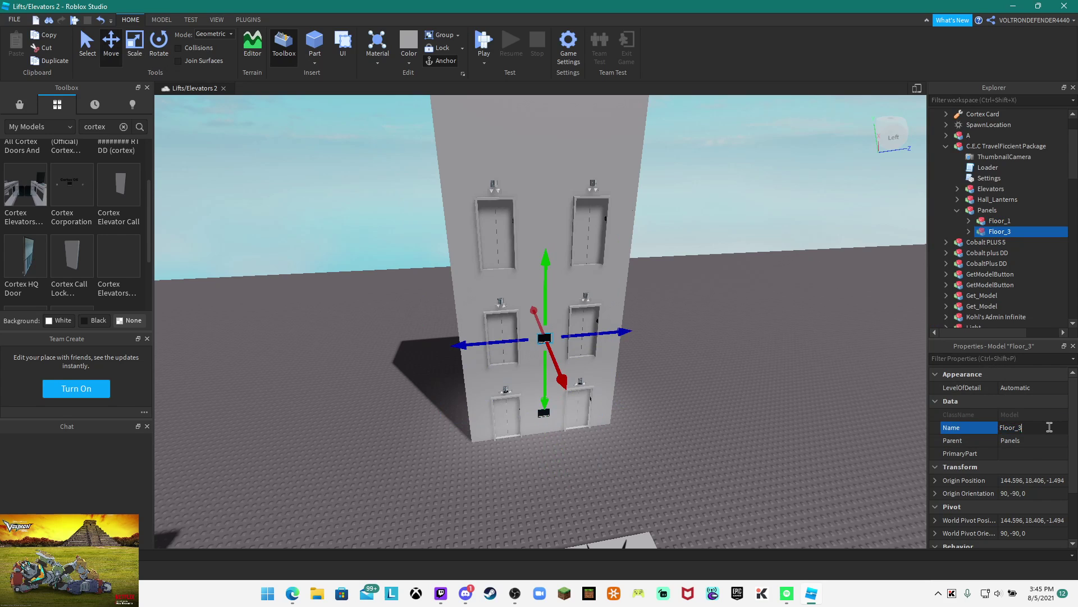
pyautogui.press('Return')
# Duplicate the Floor_2 panel and rename the copy Floor_3
pyautogui.press('f')
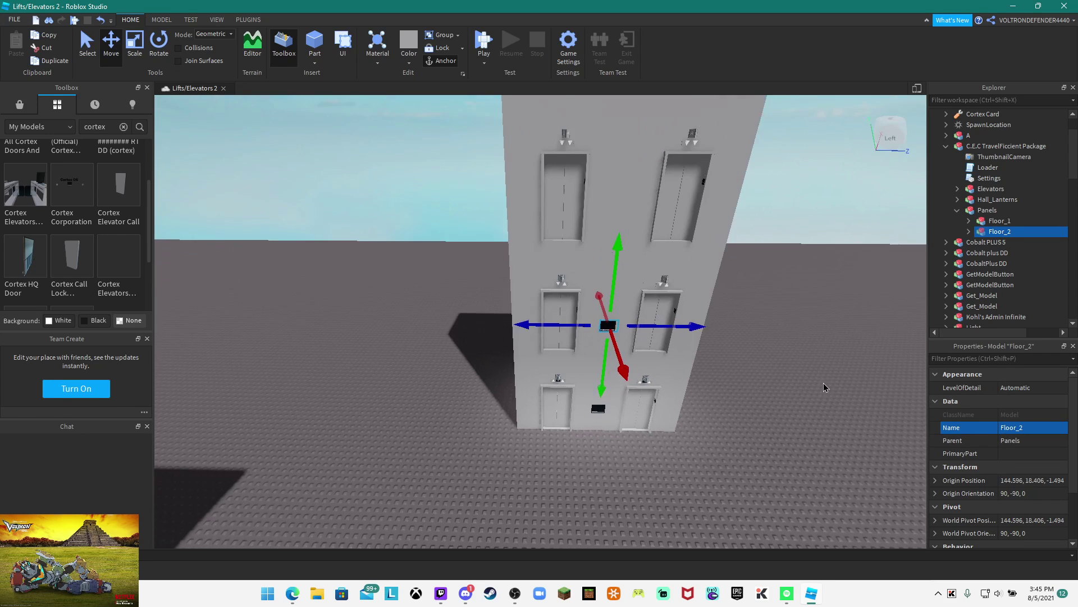
pyautogui.scroll(-5, 724, 307)
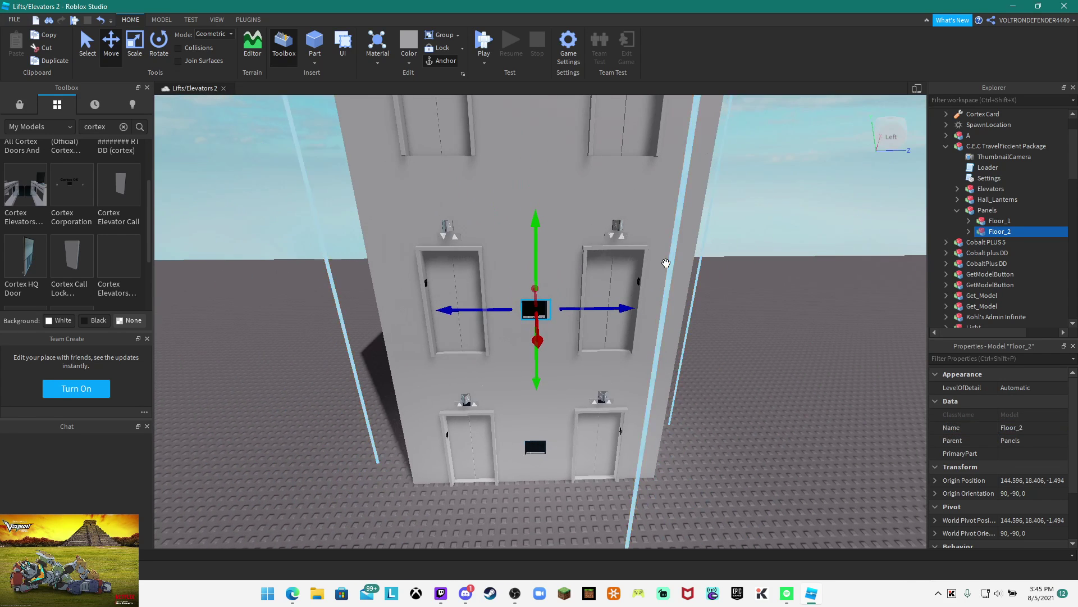
pyautogui.hotkey('ctrl', 'd')
pyautogui.click(1045, 428)
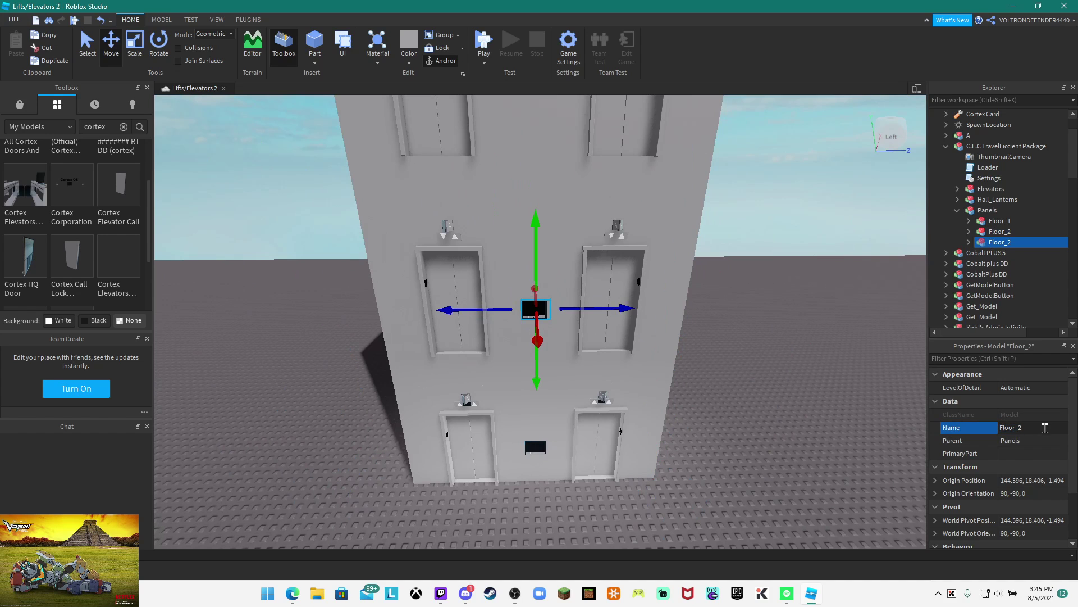
pyautogui.press('BackSpace')
pyautogui.write('3')
pyautogui.press('Return')
# Raise the Floor_3 panel between the third-floor doors, to about Y 33
pyautogui.moveTo(470, 330); pyautogui.dragTo(469, 330, button='right')
pyautogui.scroll(4, 470, 329)
pyautogui.scroll(-4, 469, 330)
pyautogui.moveTo(504, 369); pyautogui.dragTo(510, 202)
pyautogui.moveTo(698, 296); pyautogui.dragTo(698, 296, button='right')
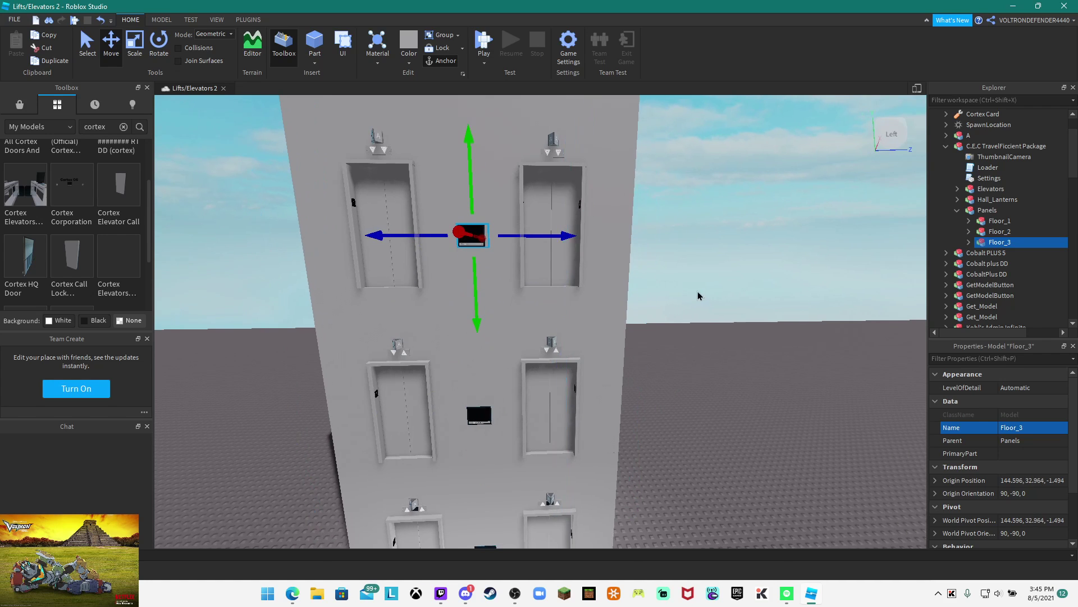
# Review the Settings and Loader scripts of the C.E.C TravelFiccient Package, closing each script after reading it
pyautogui.scroll(-3, 707, 301)
pyautogui.click(714, 304)
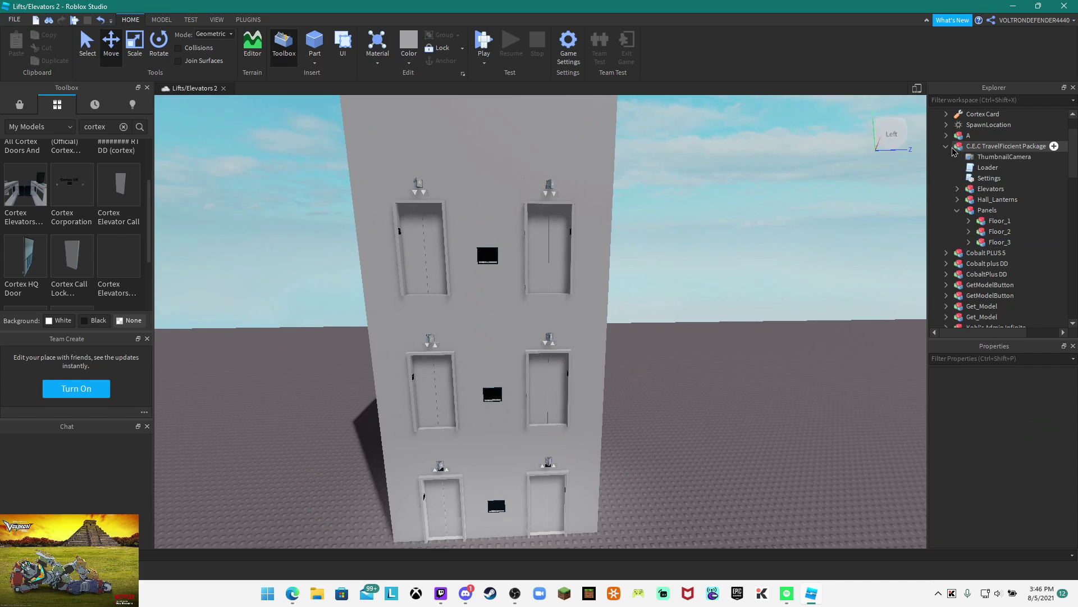
pyautogui.scroll(1, 976, 208)
pyautogui.click(977, 208)
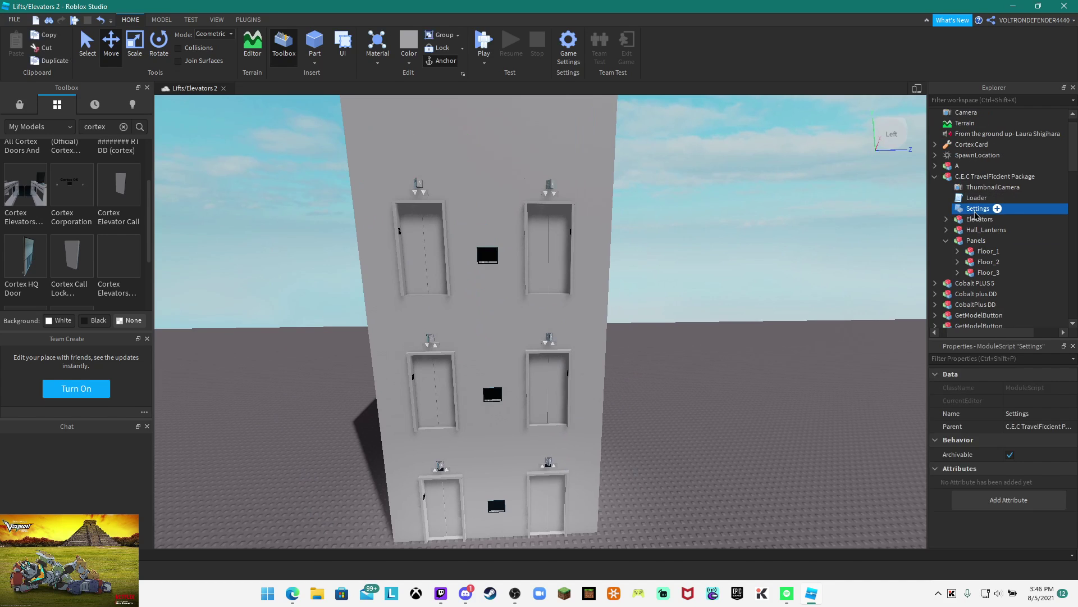
pyautogui.doubleClick(977, 209)
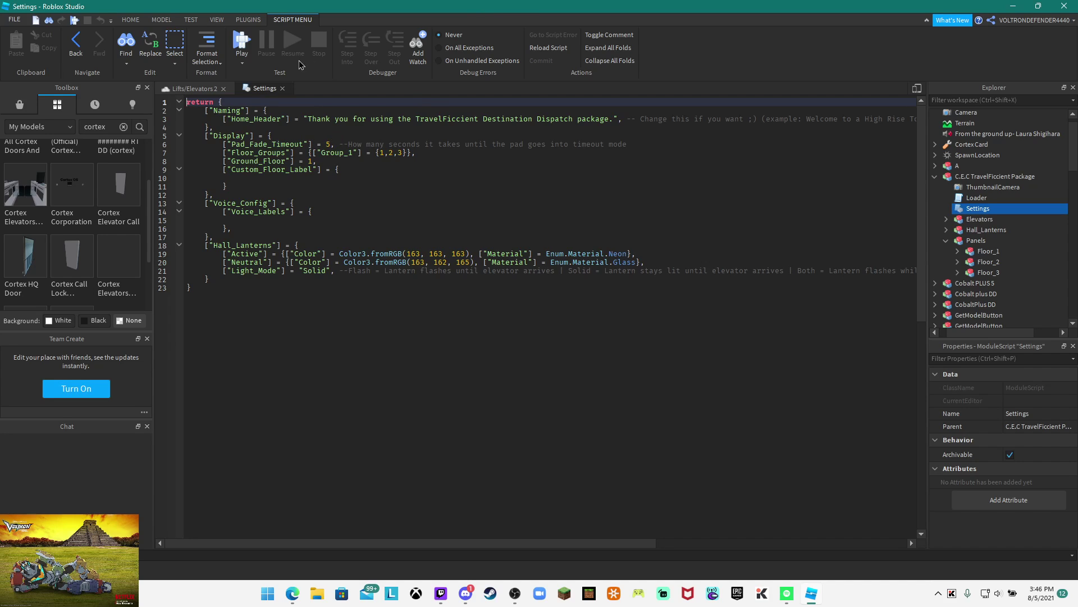
pyautogui.click(283, 88)
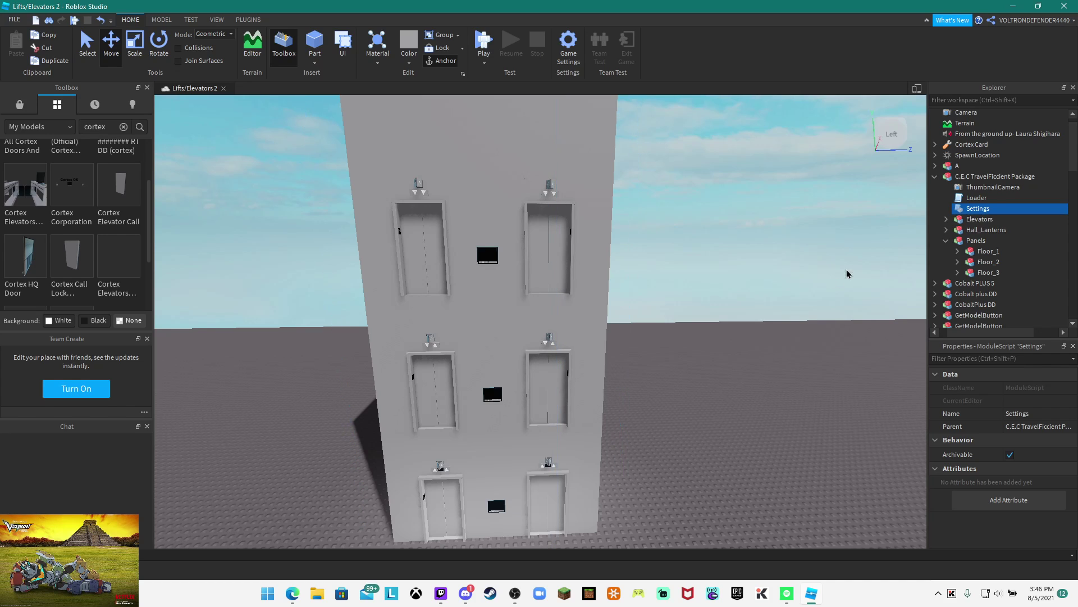
pyautogui.doubleClick(974, 209)
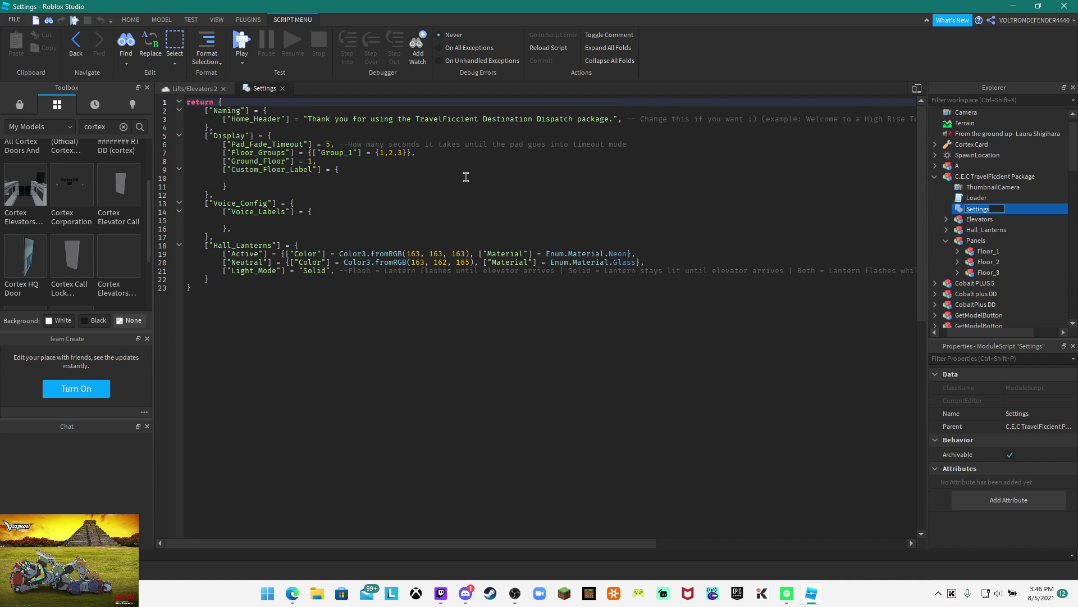
pyautogui.middleClick(265, 91)
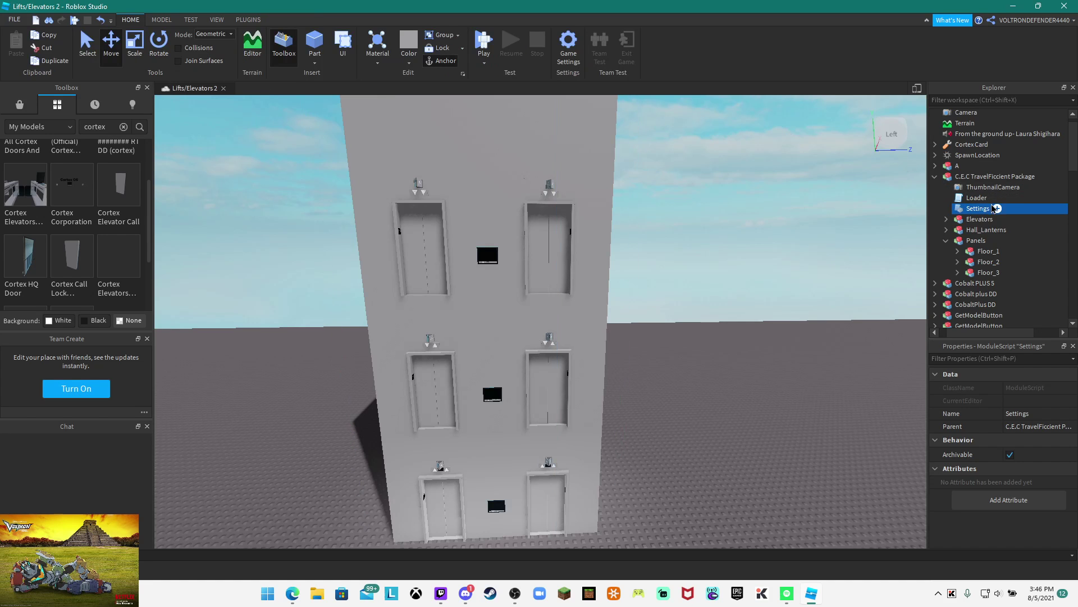
pyautogui.doubleClick(966, 199)
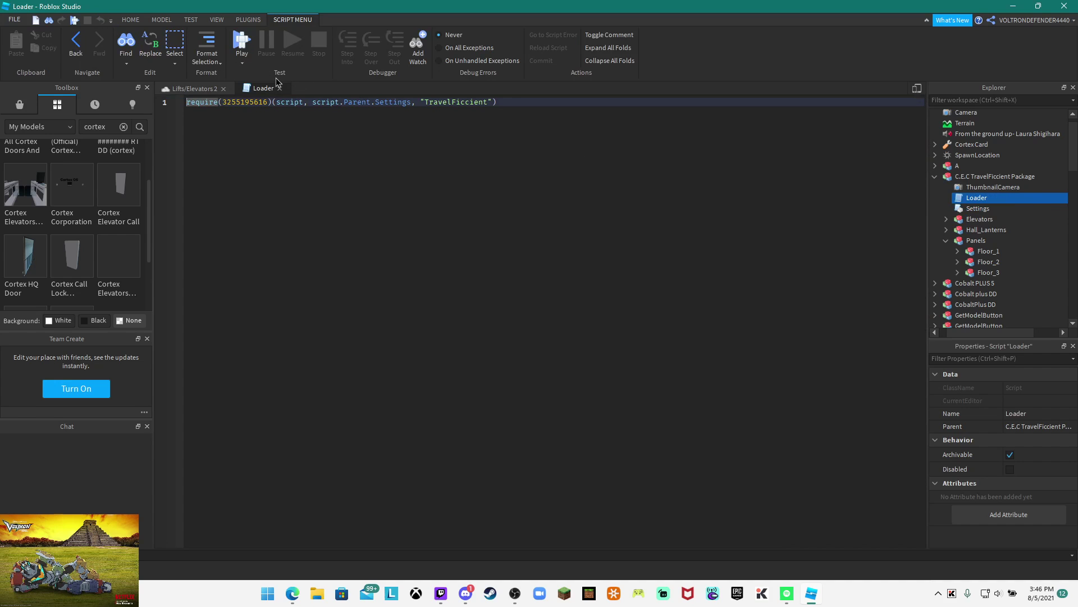
pyautogui.middleClick(270, 91)
# Inspect the Elevator 1 car interior and its control panel, and examine the outside doors and destination panels
pyautogui.moveTo(475, 203); pyautogui.dragTo(474, 202, button='right')
pyautogui.press('w')
pyautogui.press('w')
pyautogui.press('s')
pyautogui.press('w')
pyautogui.press('s')
pyautogui.press('s')
pyautogui.press('w')
pyautogui.press('w')
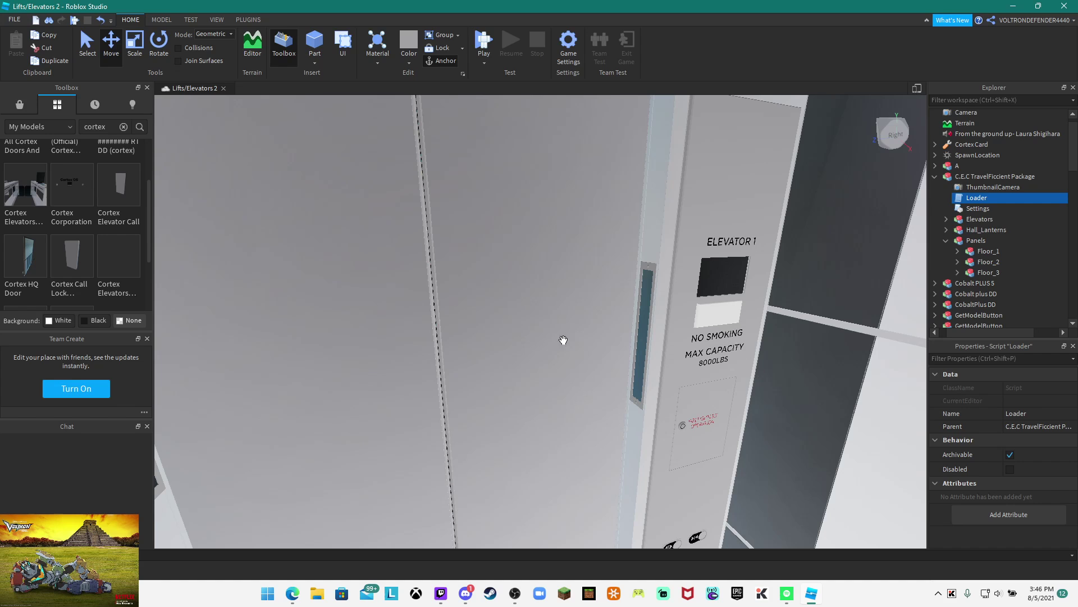
pyautogui.moveTo(743, 357); pyautogui.dragTo(744, 358, button='right')
pyautogui.press('w')
pyautogui.press('s')
pyautogui.press('s')
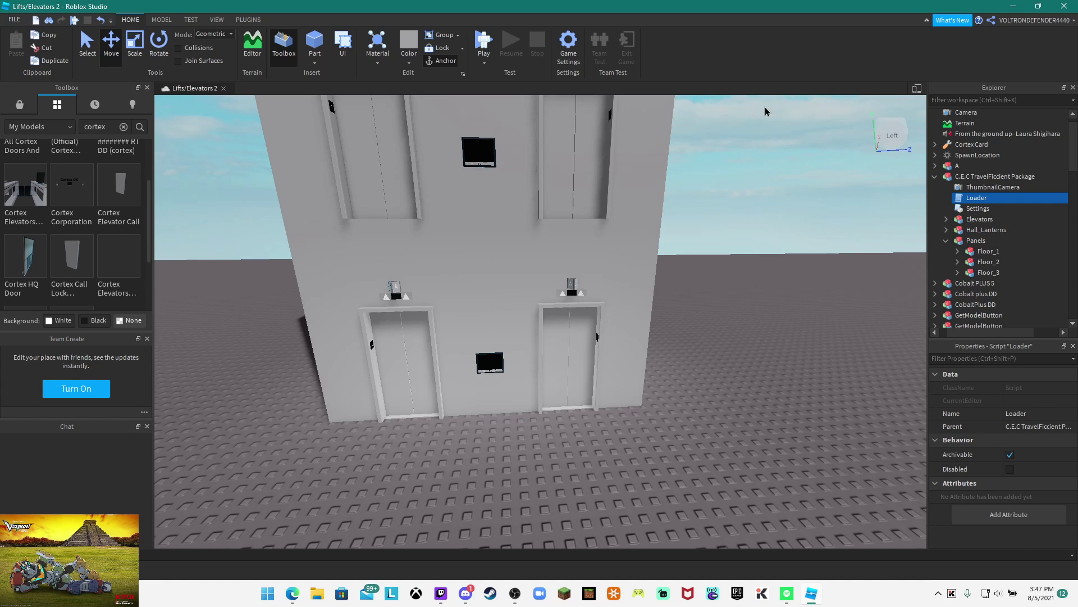
pyautogui.click(516, 594)
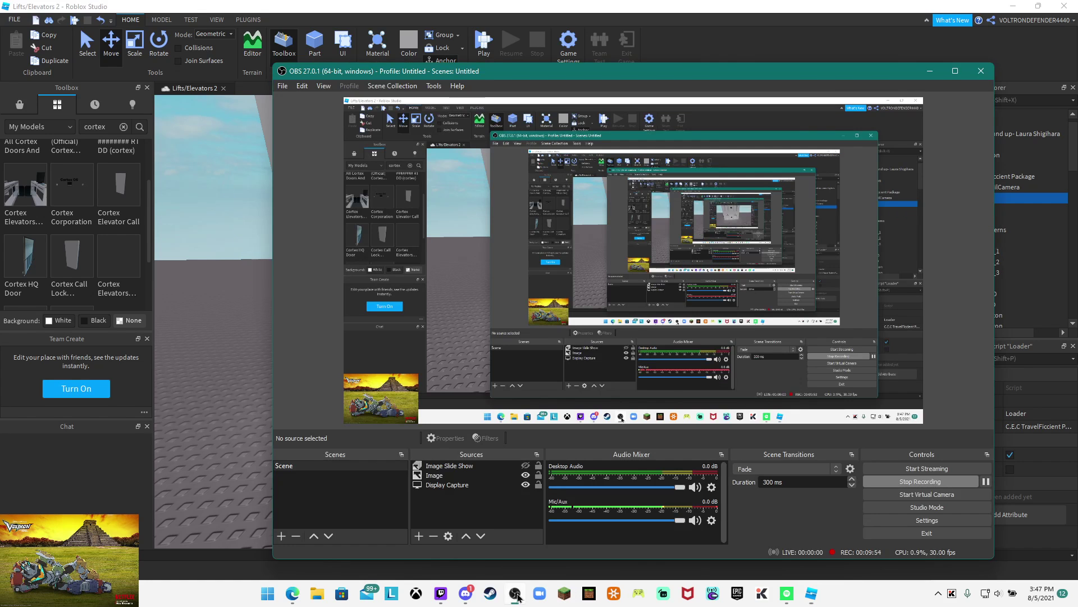